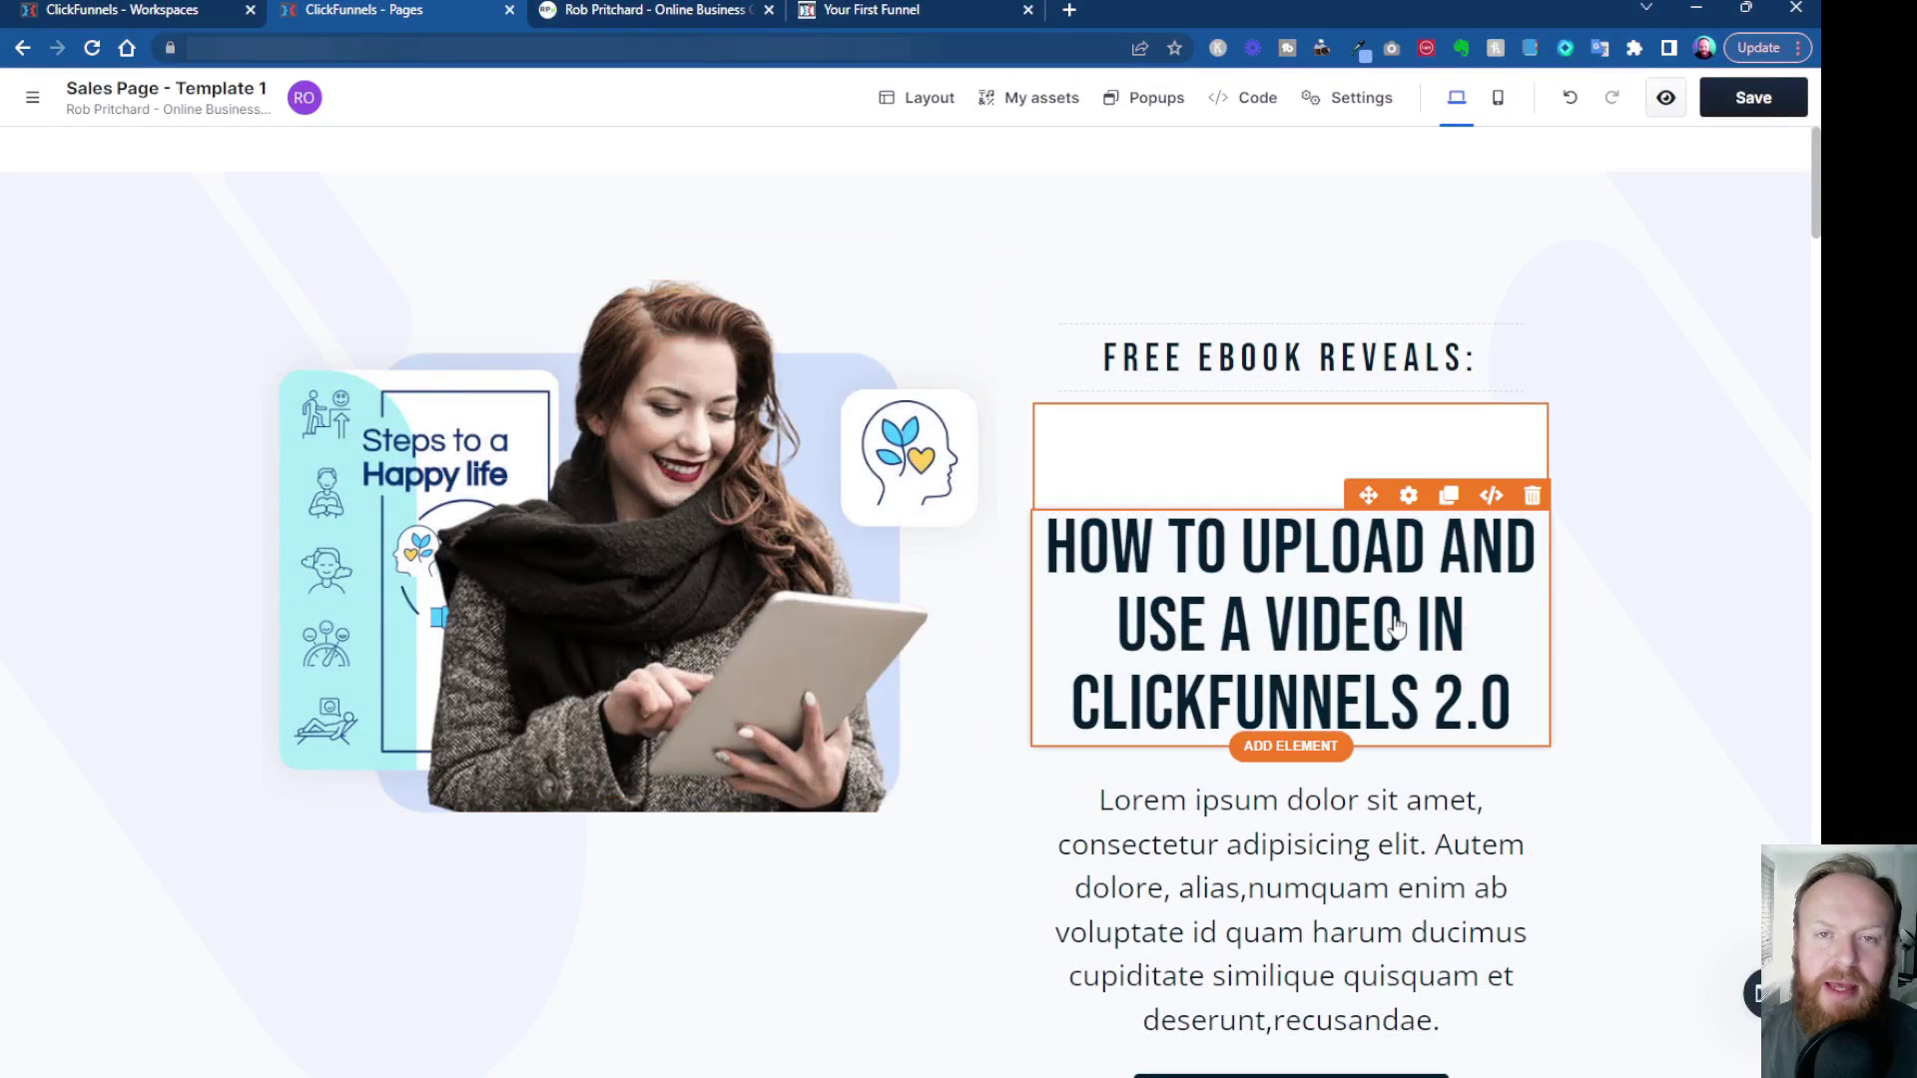
scroll(1641, 616, "down", 3)
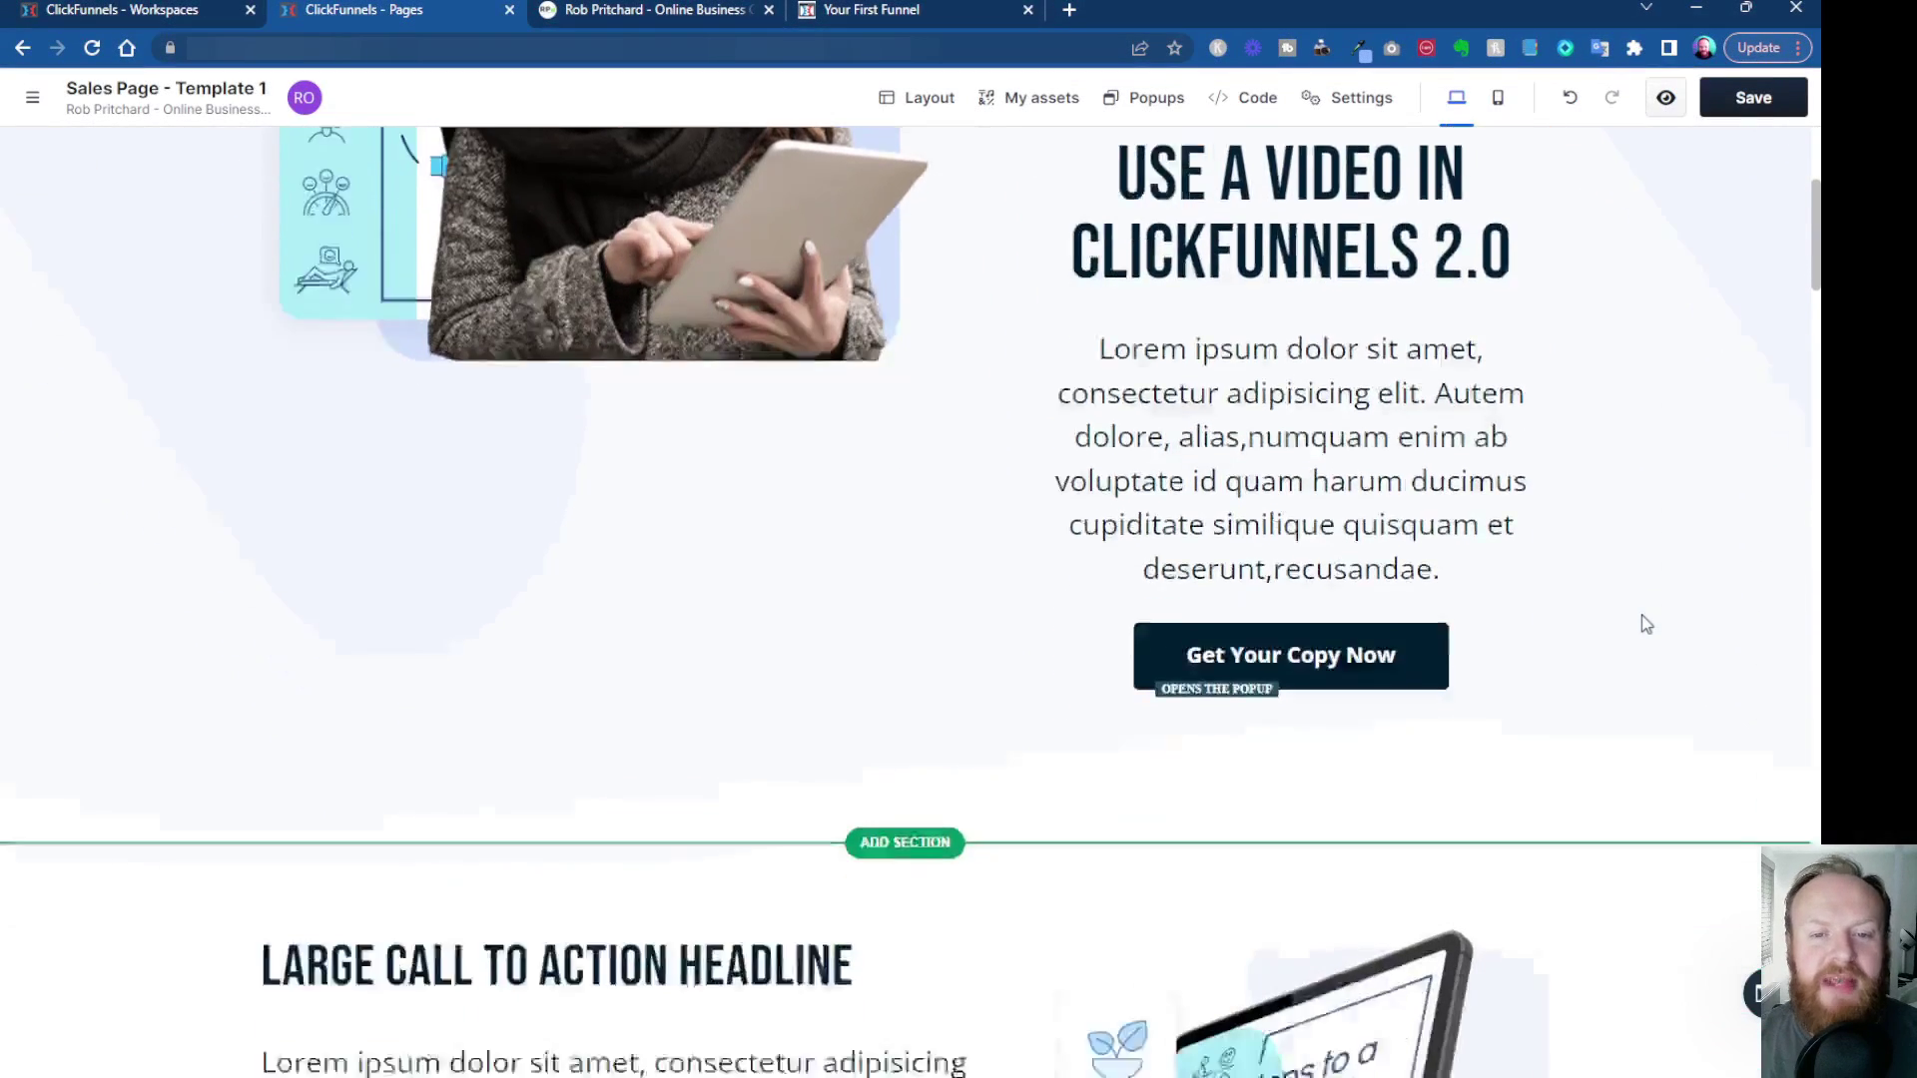
scroll(1641, 624, "down", 2)
scroll(1642, 623, "down", 2)
scroll(1642, 623, "down", 1)
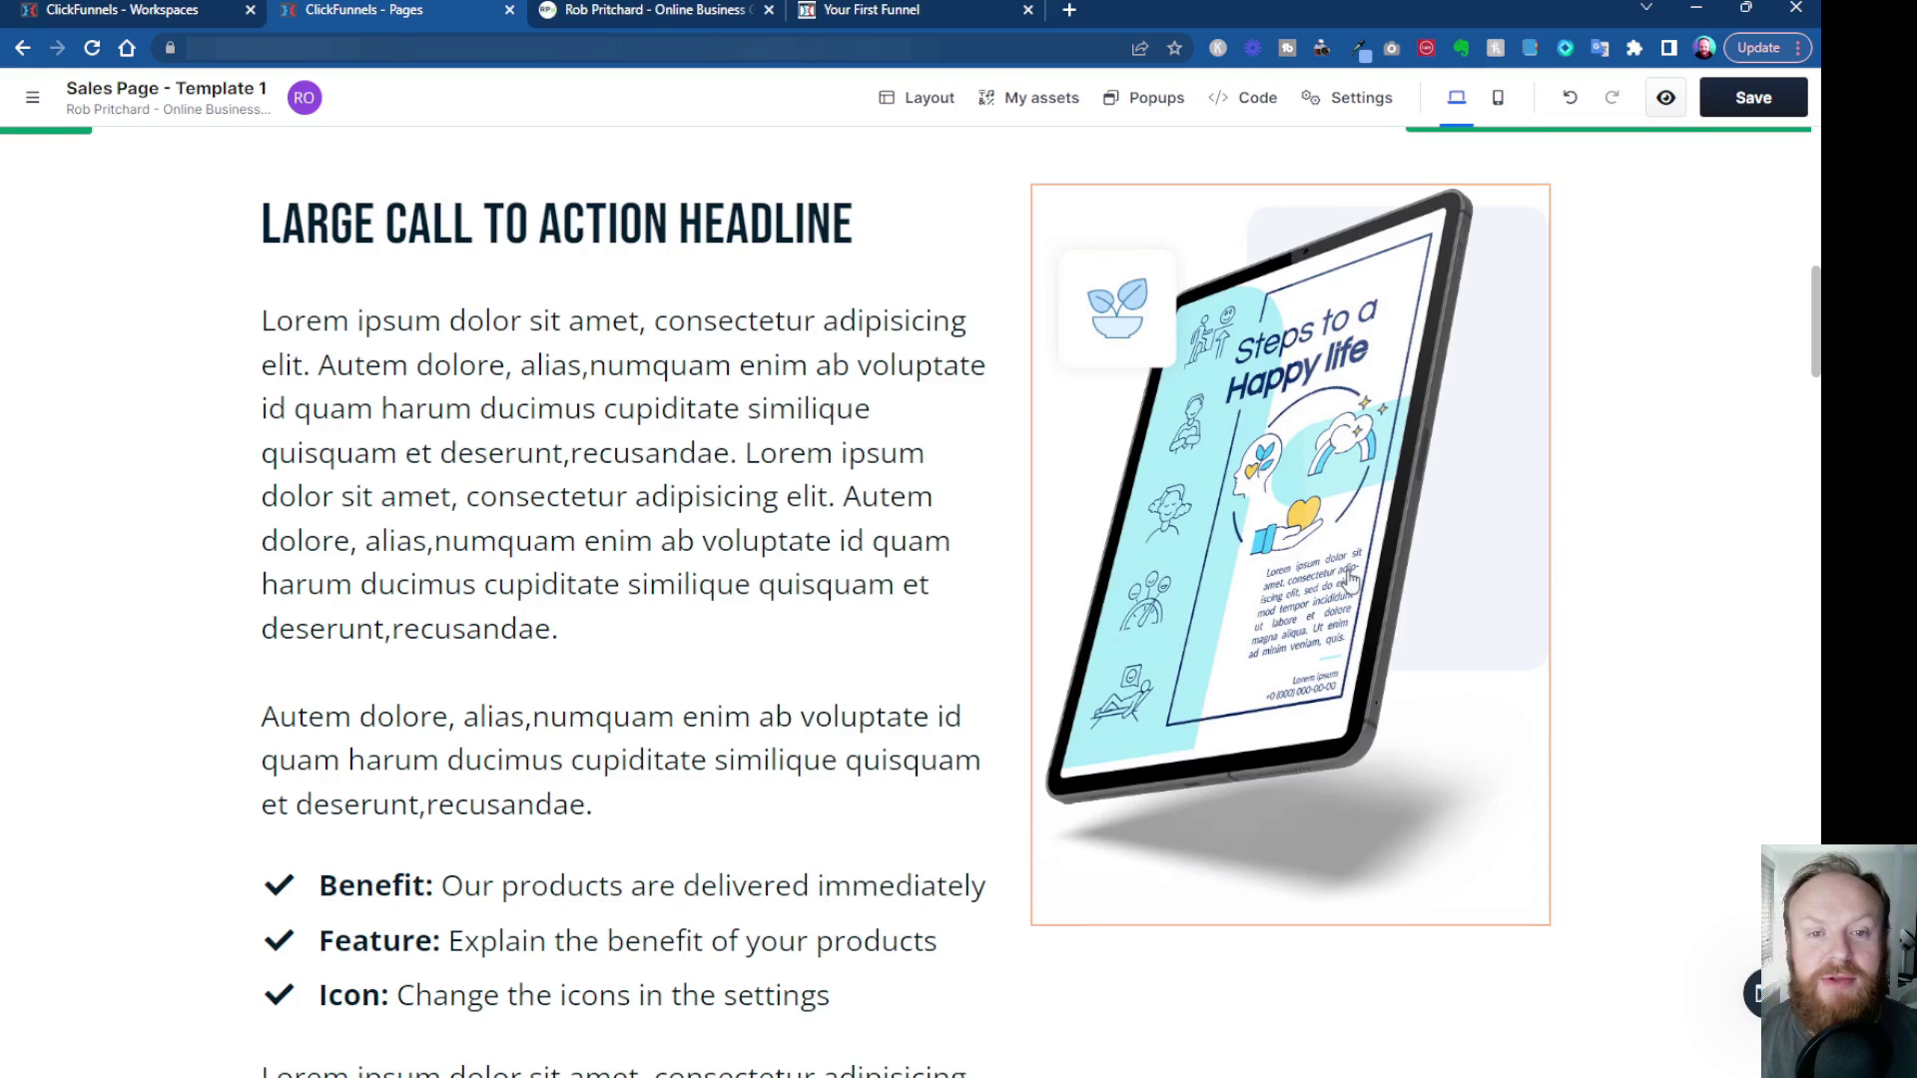
mouse_move(629, 561)
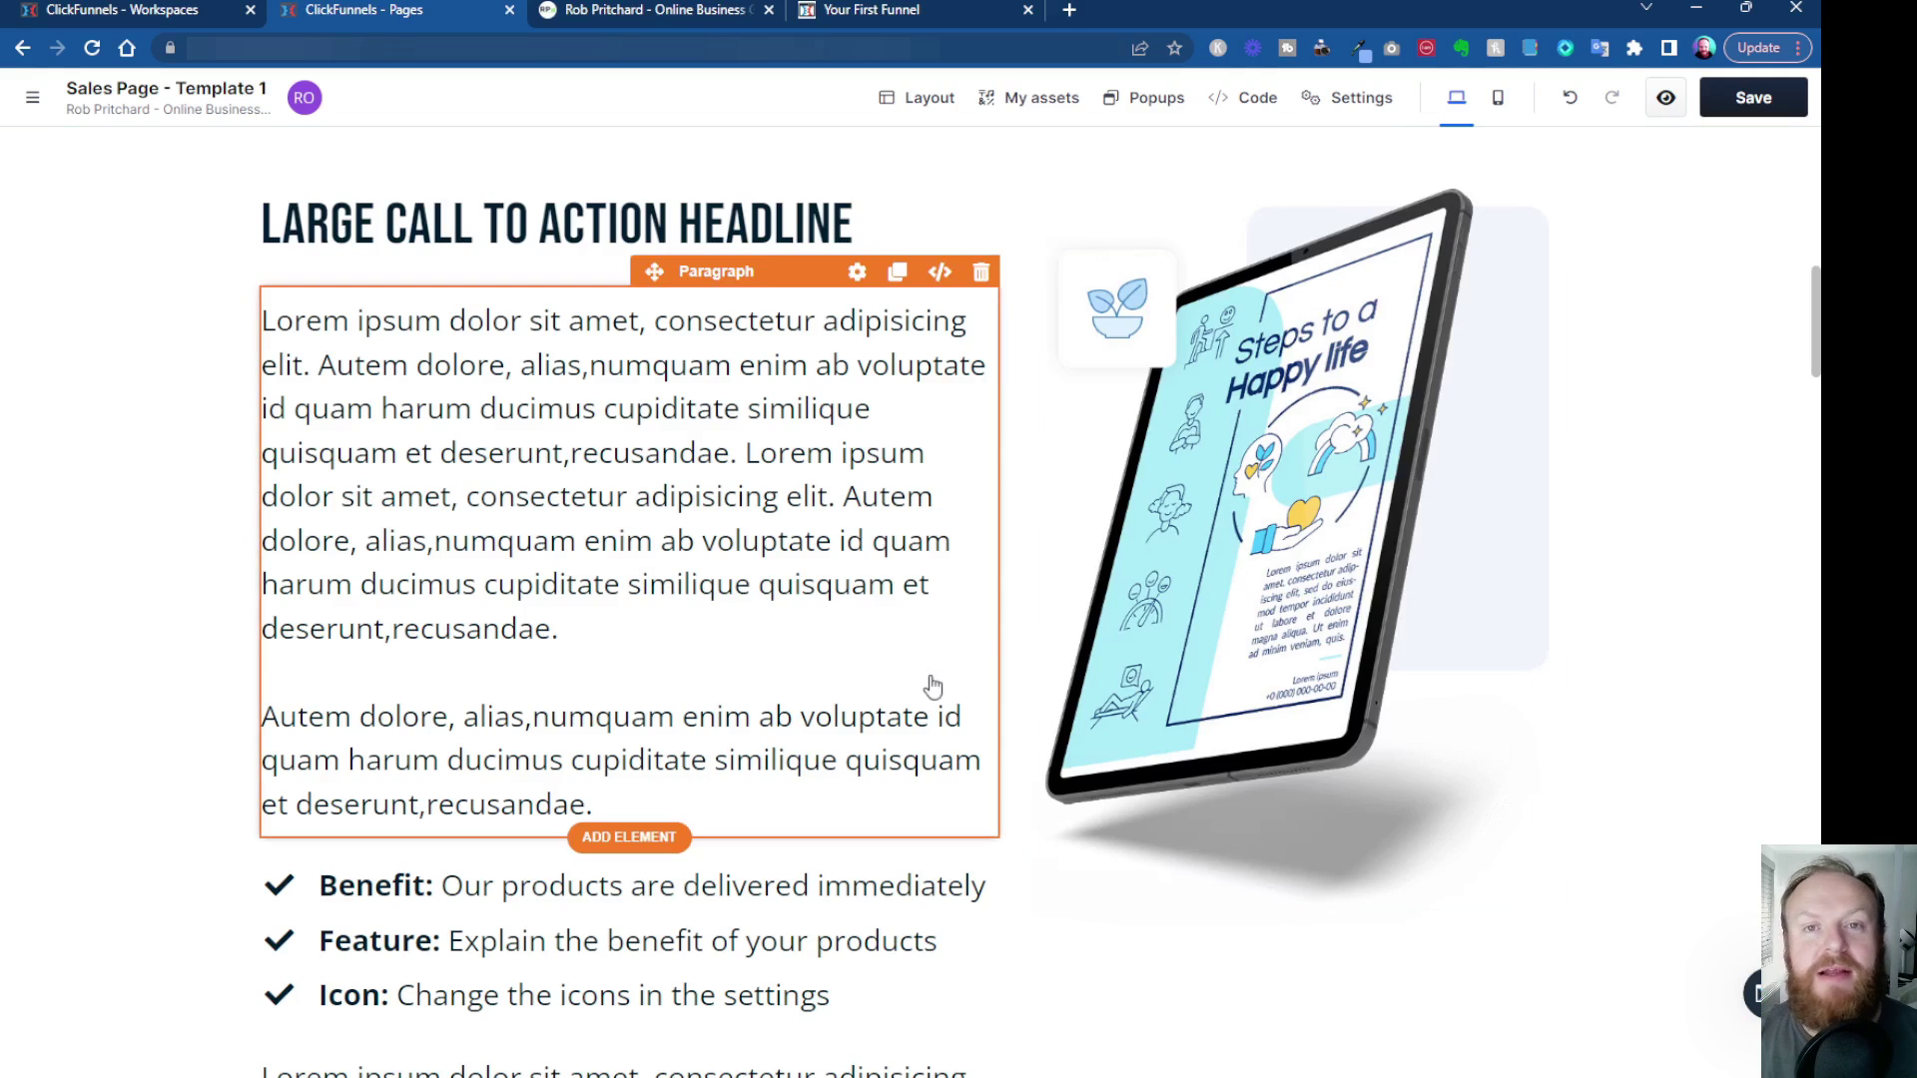
scroll(929, 684, "down", 2)
scroll(929, 685, "down", 3)
scroll(997, 675, "down", 5)
scroll(997, 676, "down", 3)
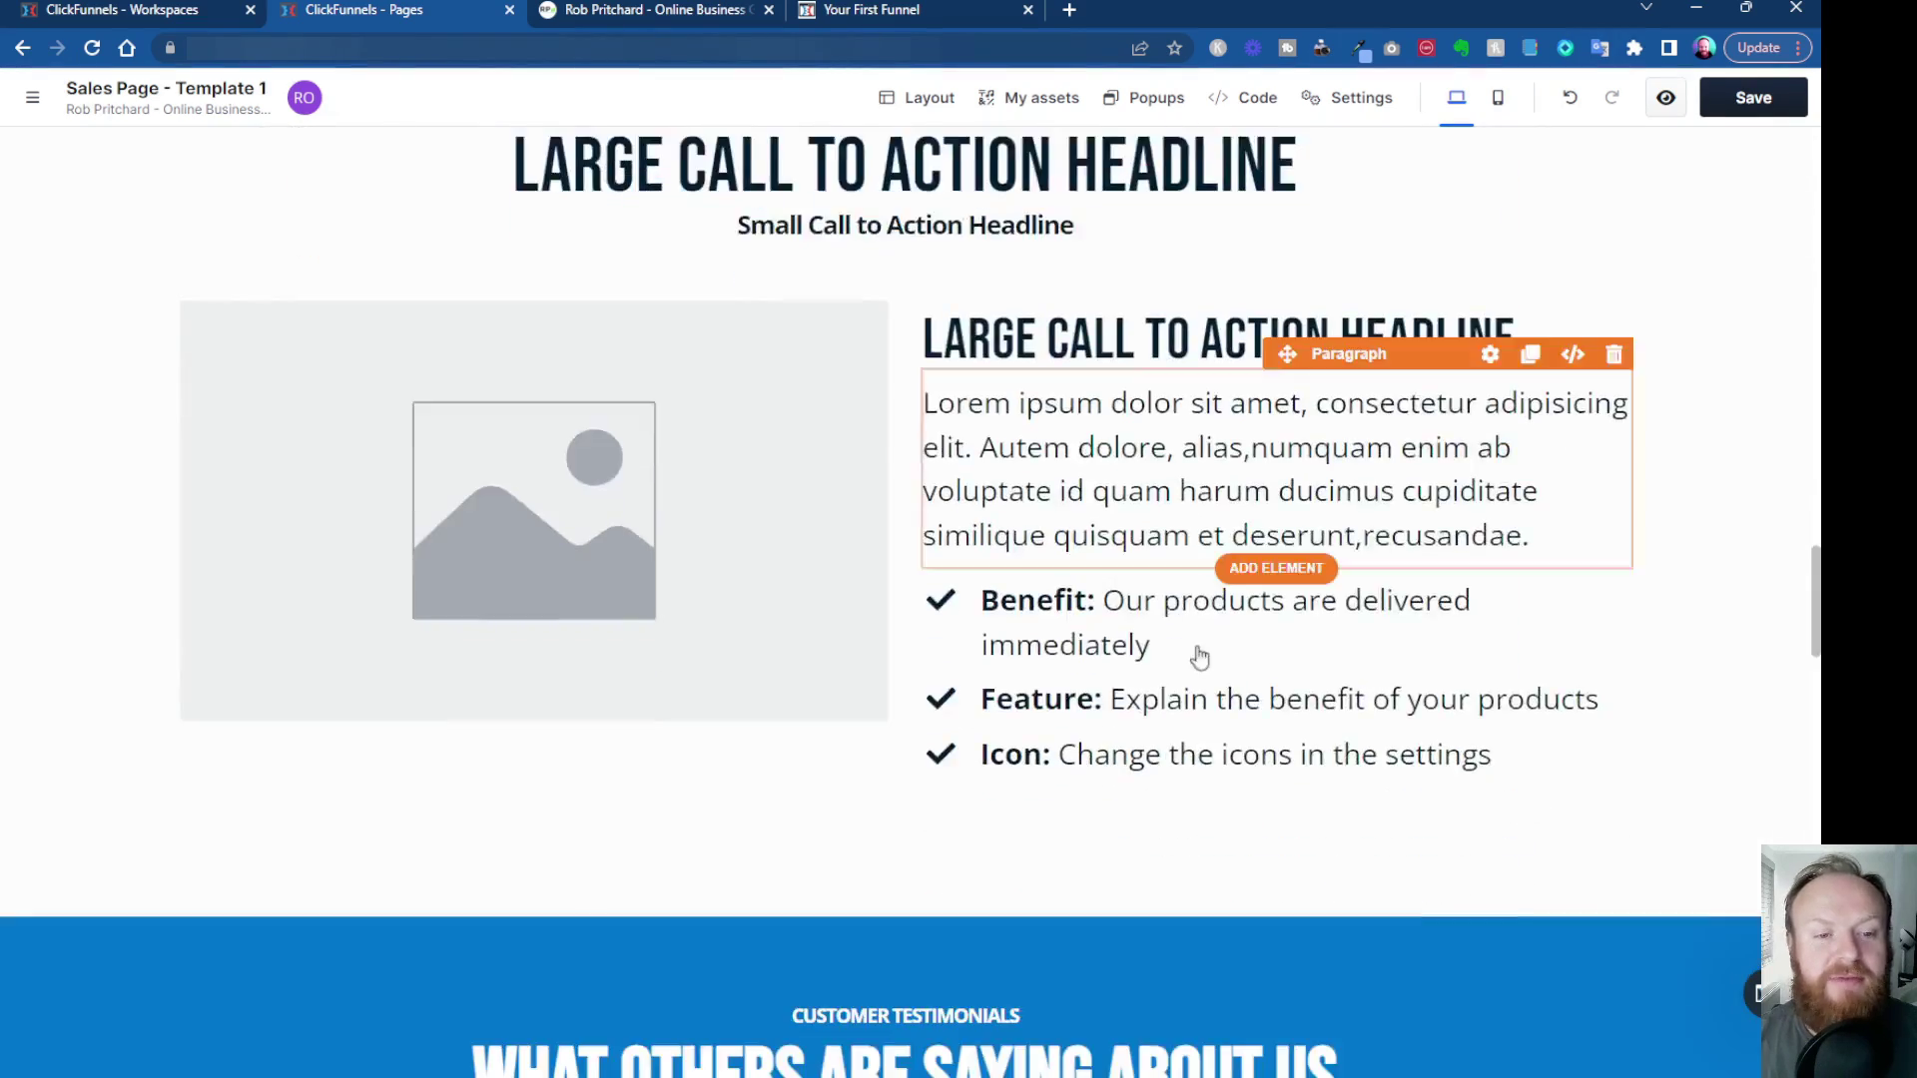
Step: Delete the placeholder image and add an empty Video element in its column, with its settings showing
left_click(673, 690)
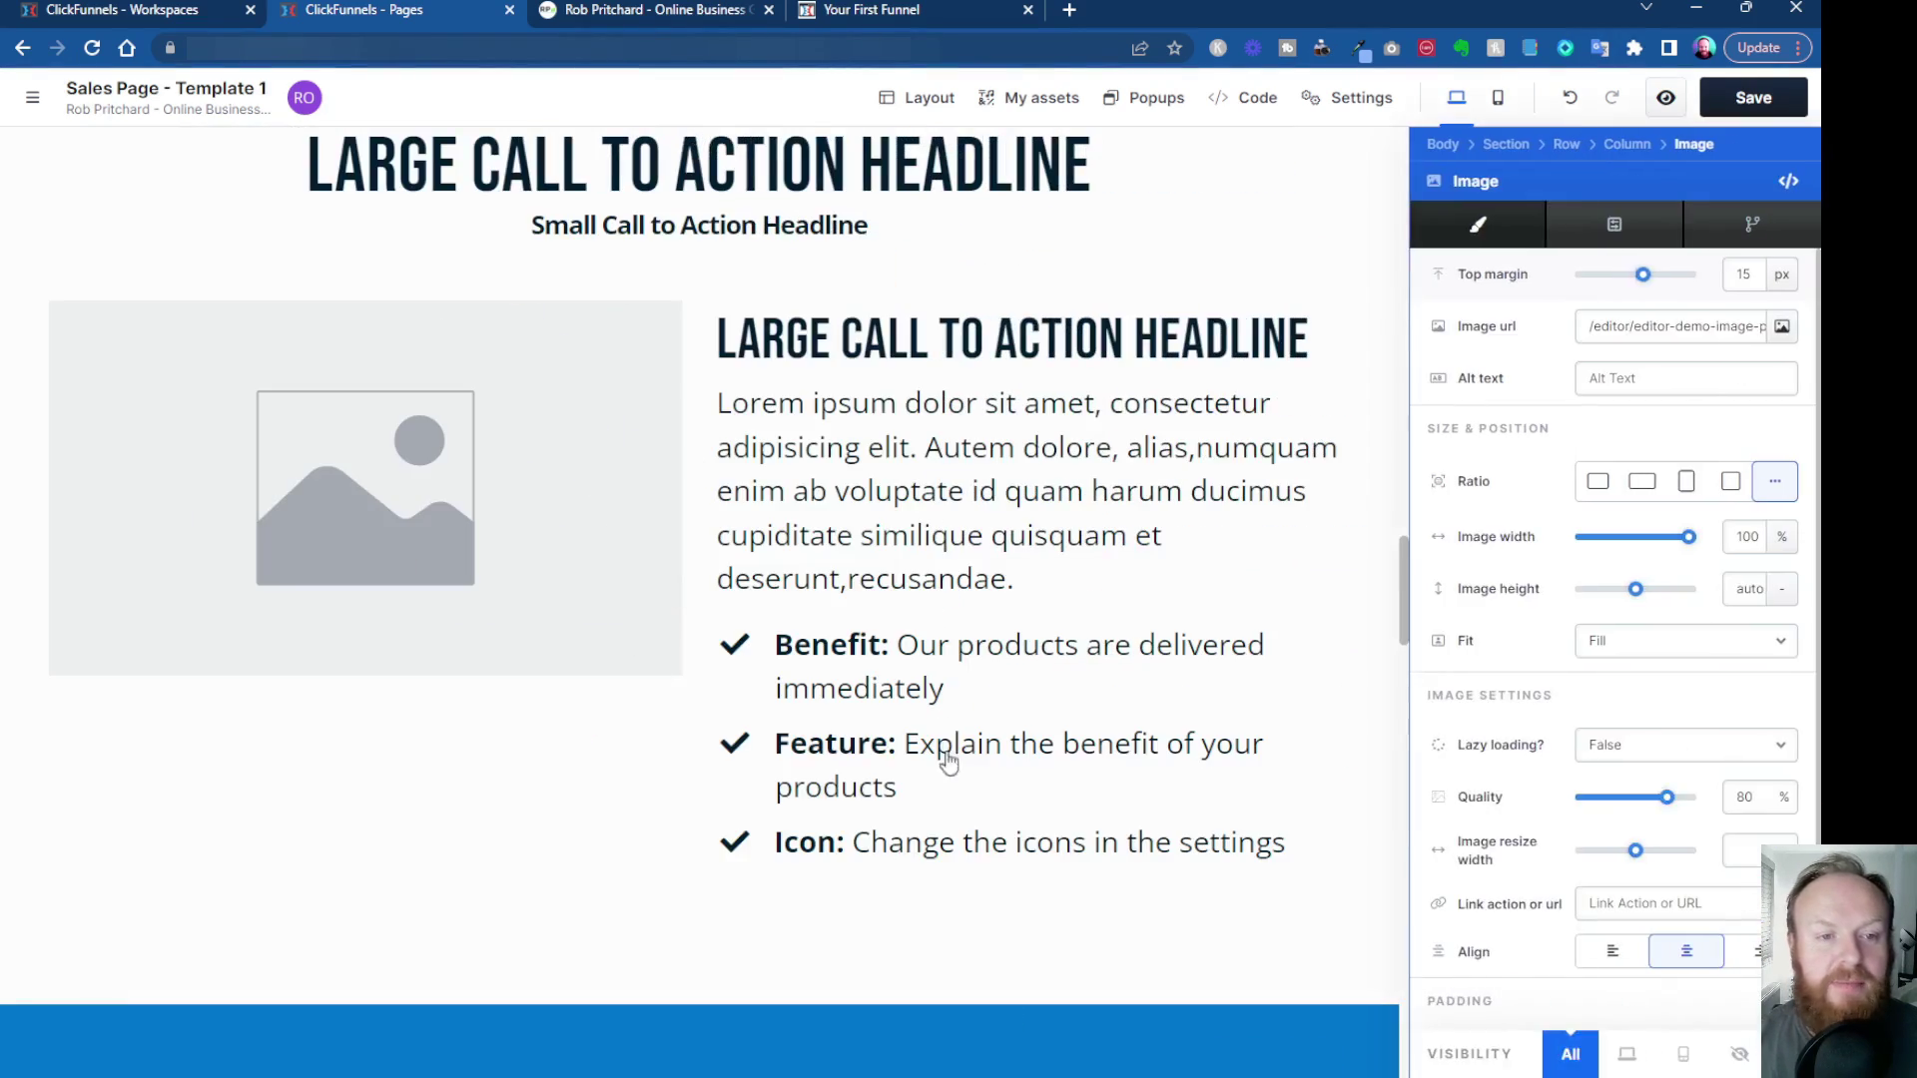
key("Escape")
left_click(869, 286)
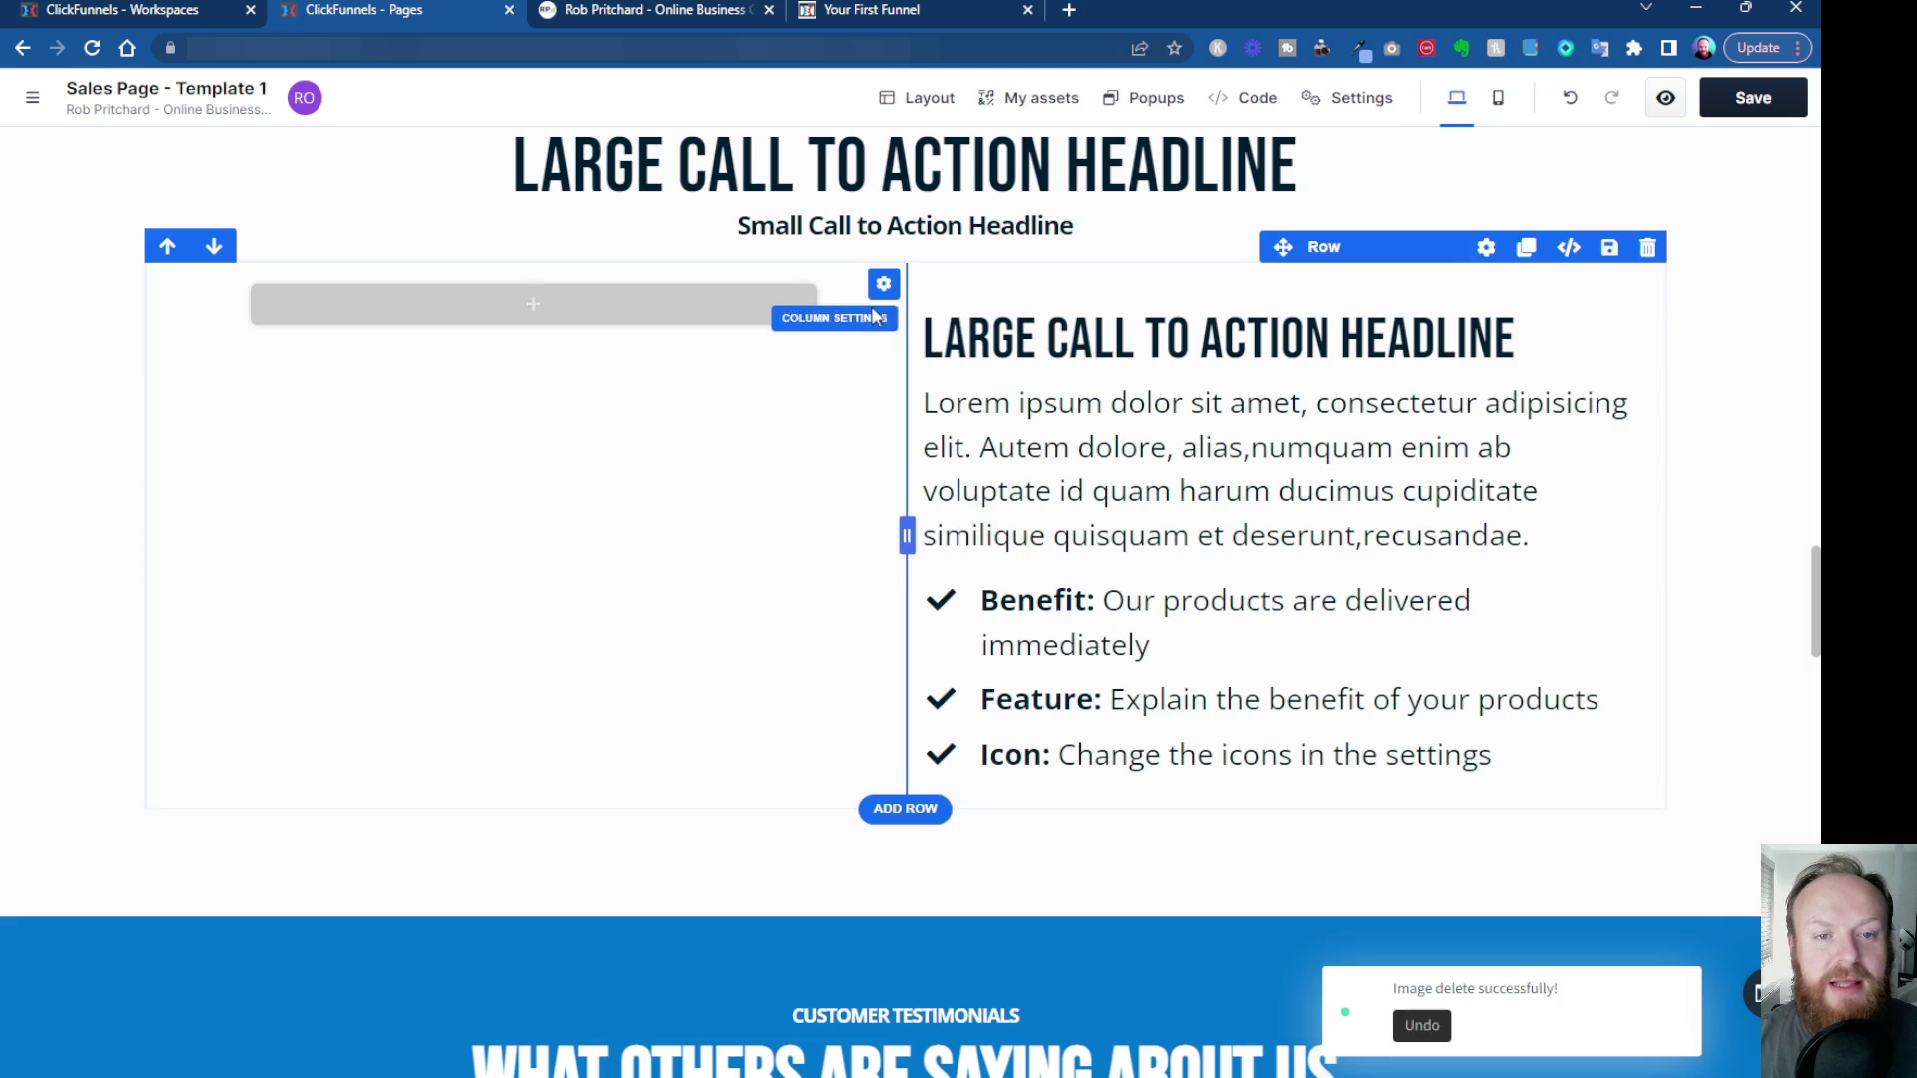
left_click(529, 301)
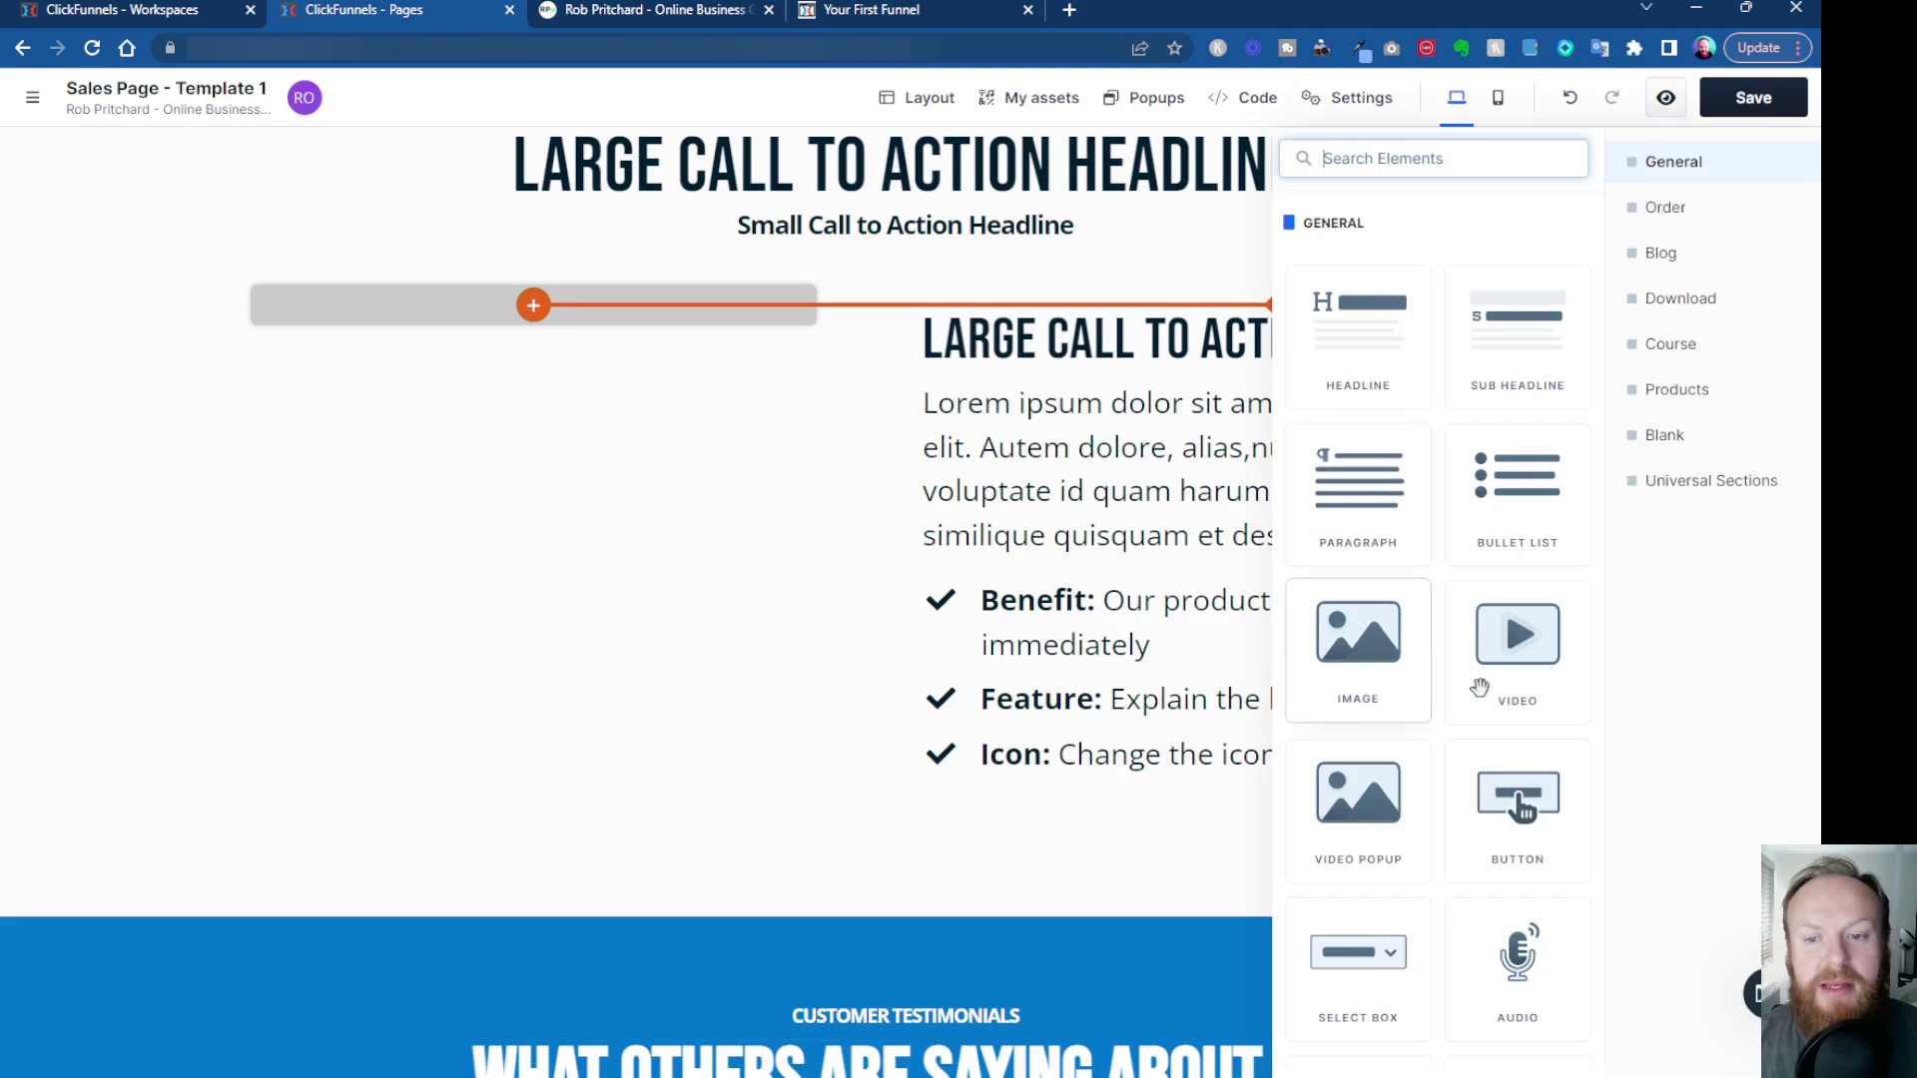
left_click(1517, 652)
mouse_move(533, 512)
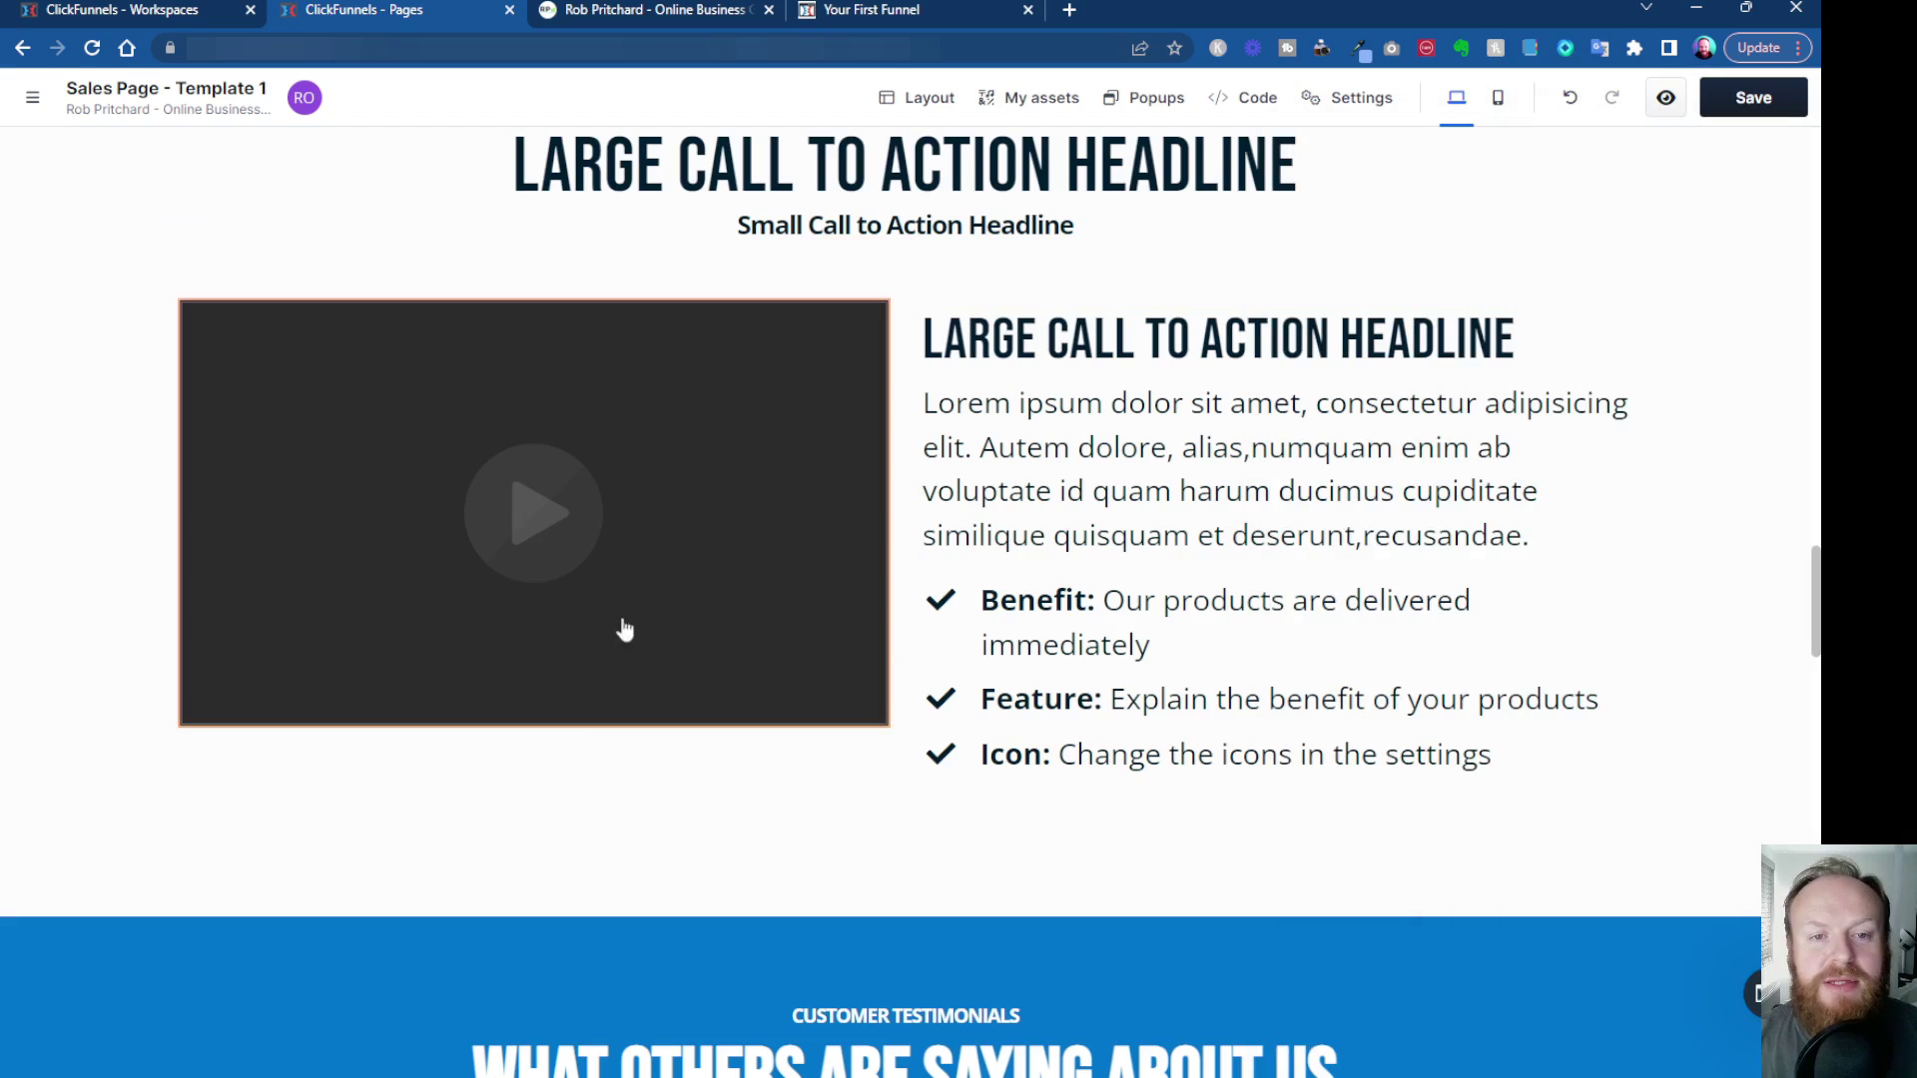
left_click(744, 290)
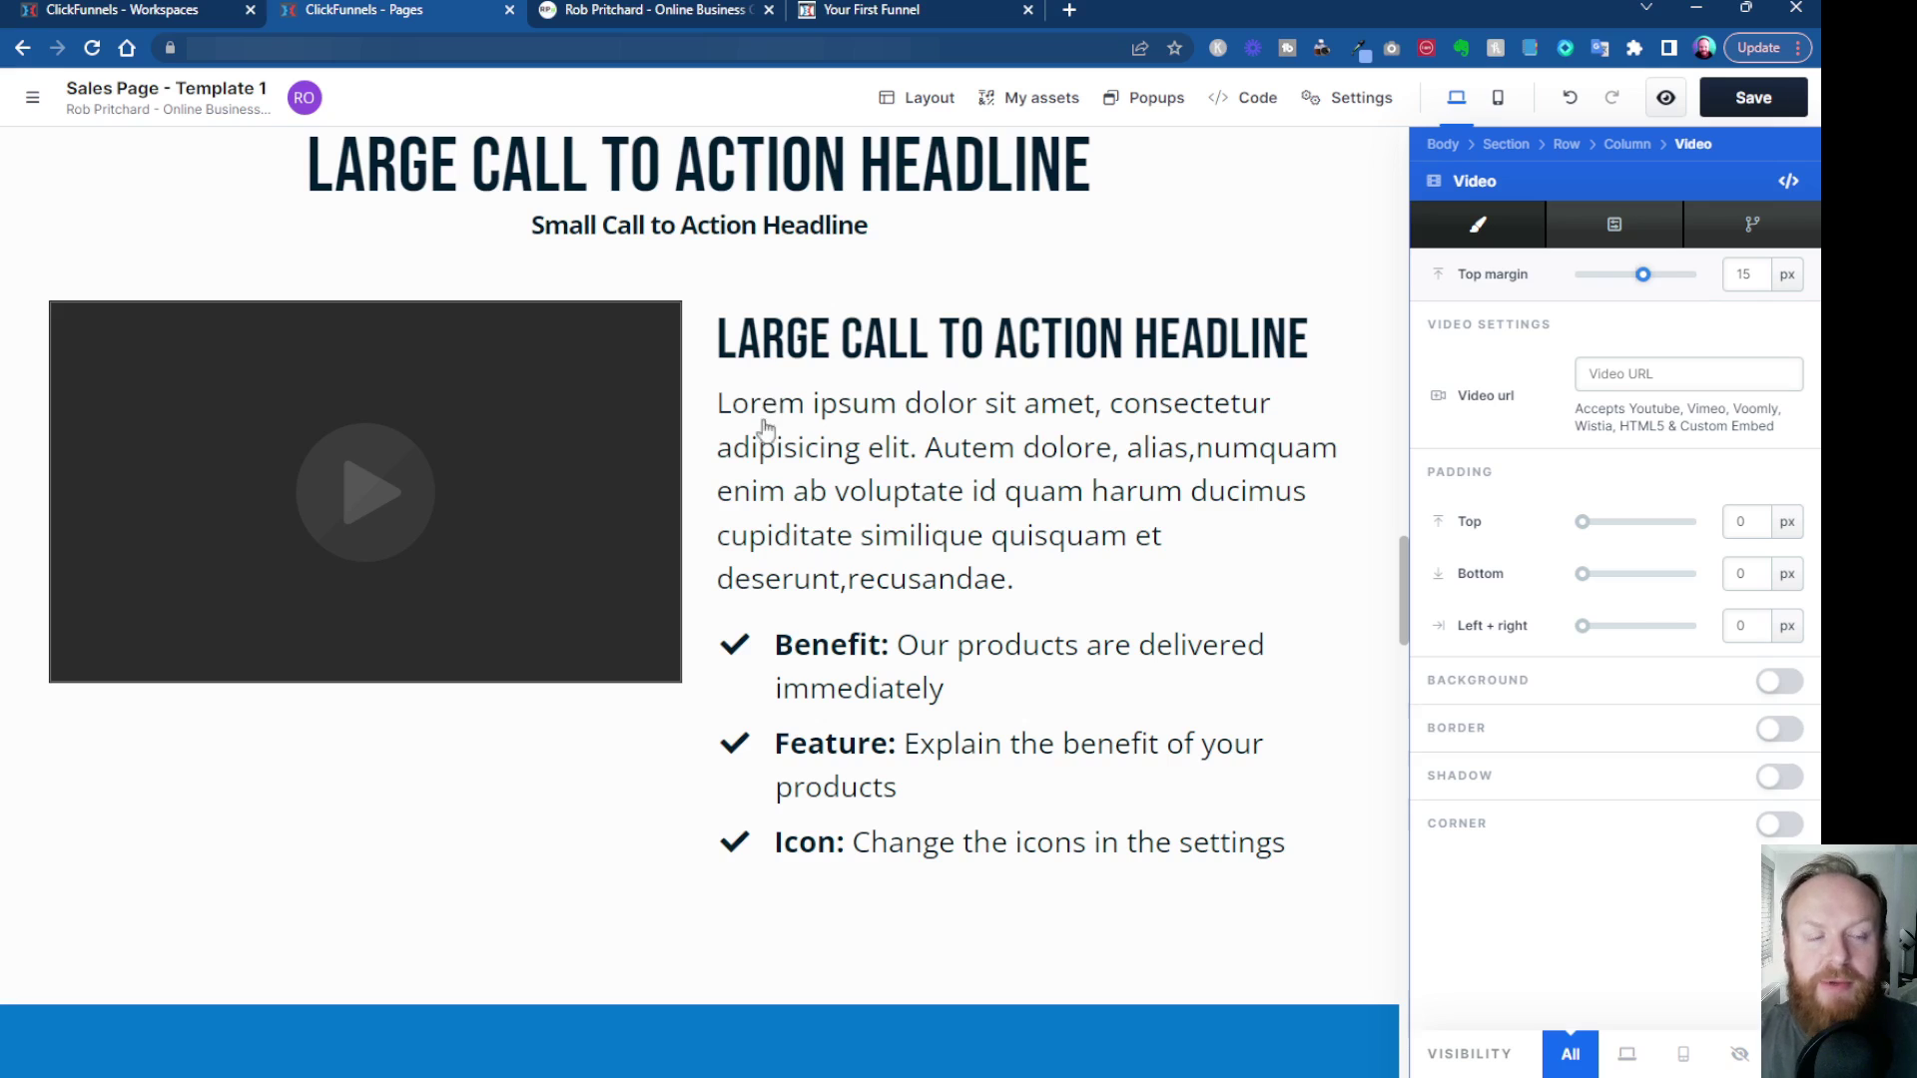
left_click(112, 10)
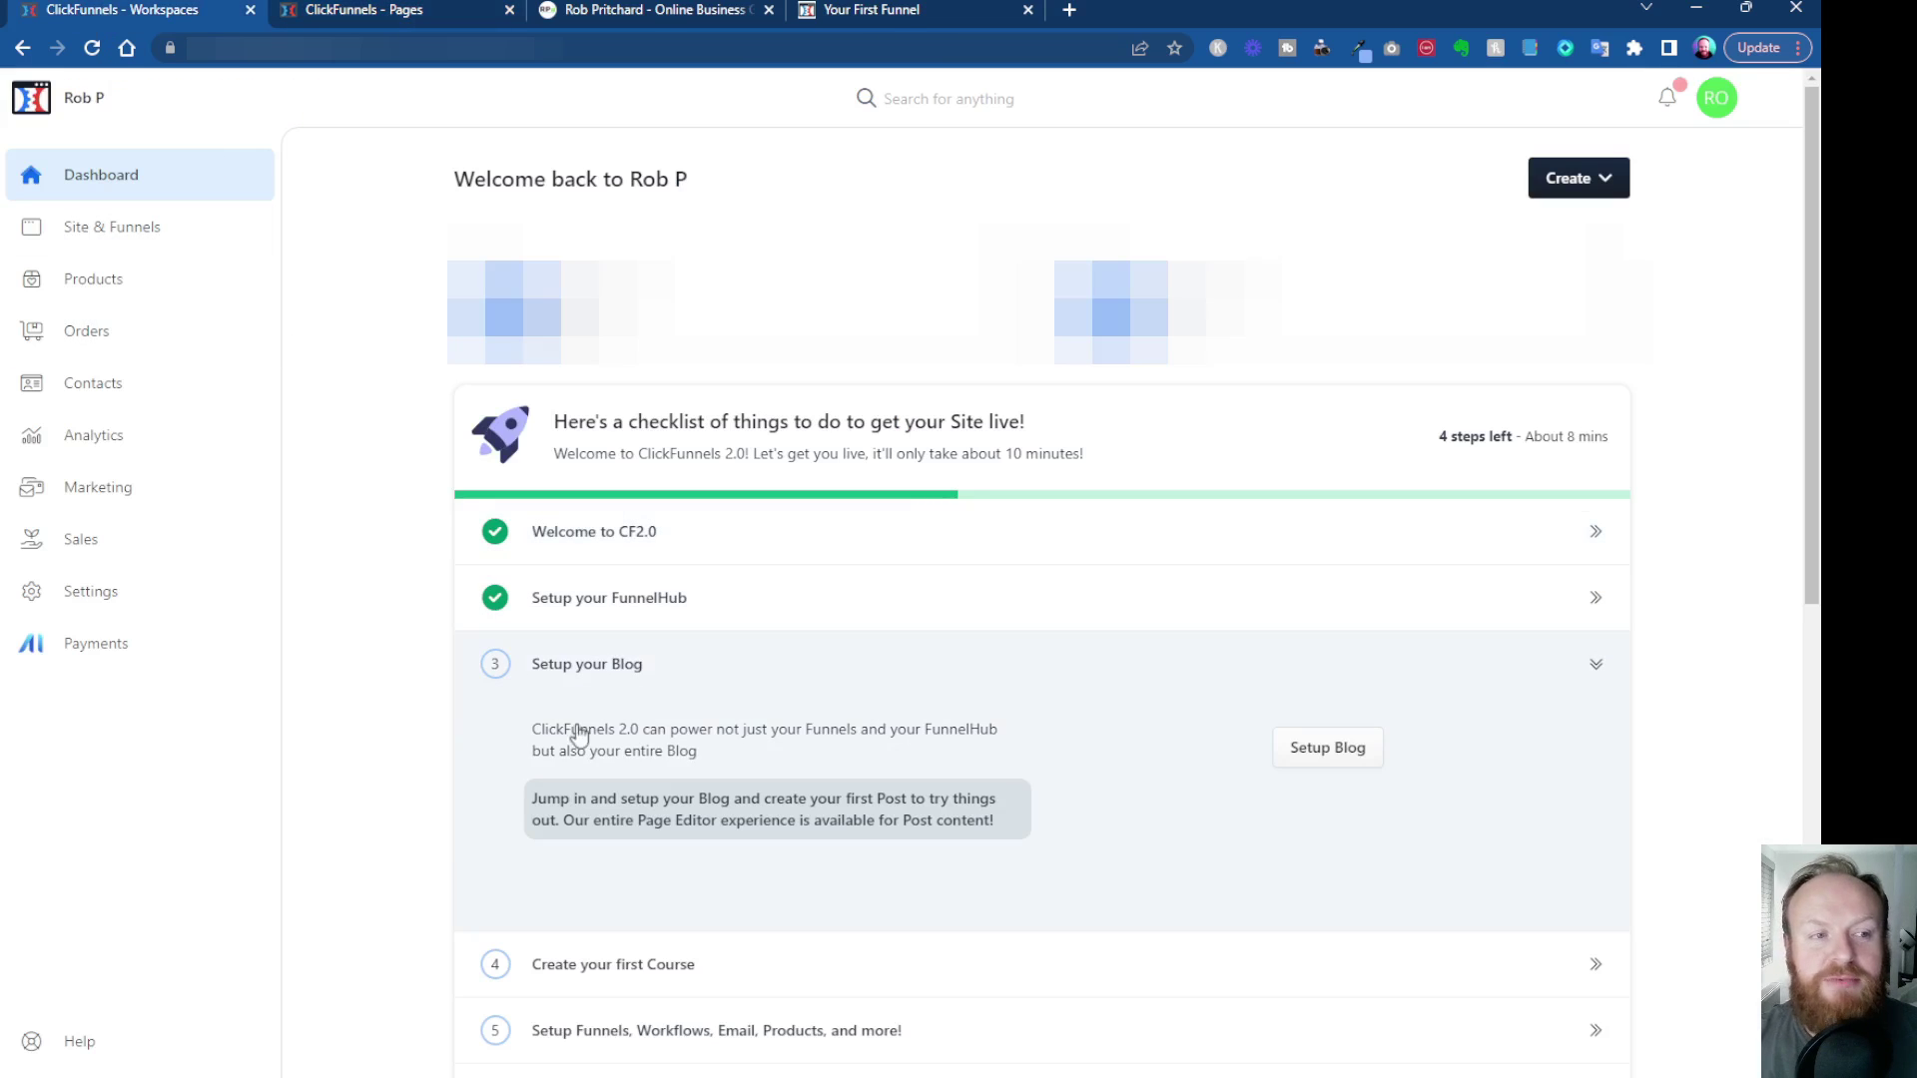
Step: Go through Settings > My Assets > Videos to a blank Upload Course Video form
left_click(93, 597)
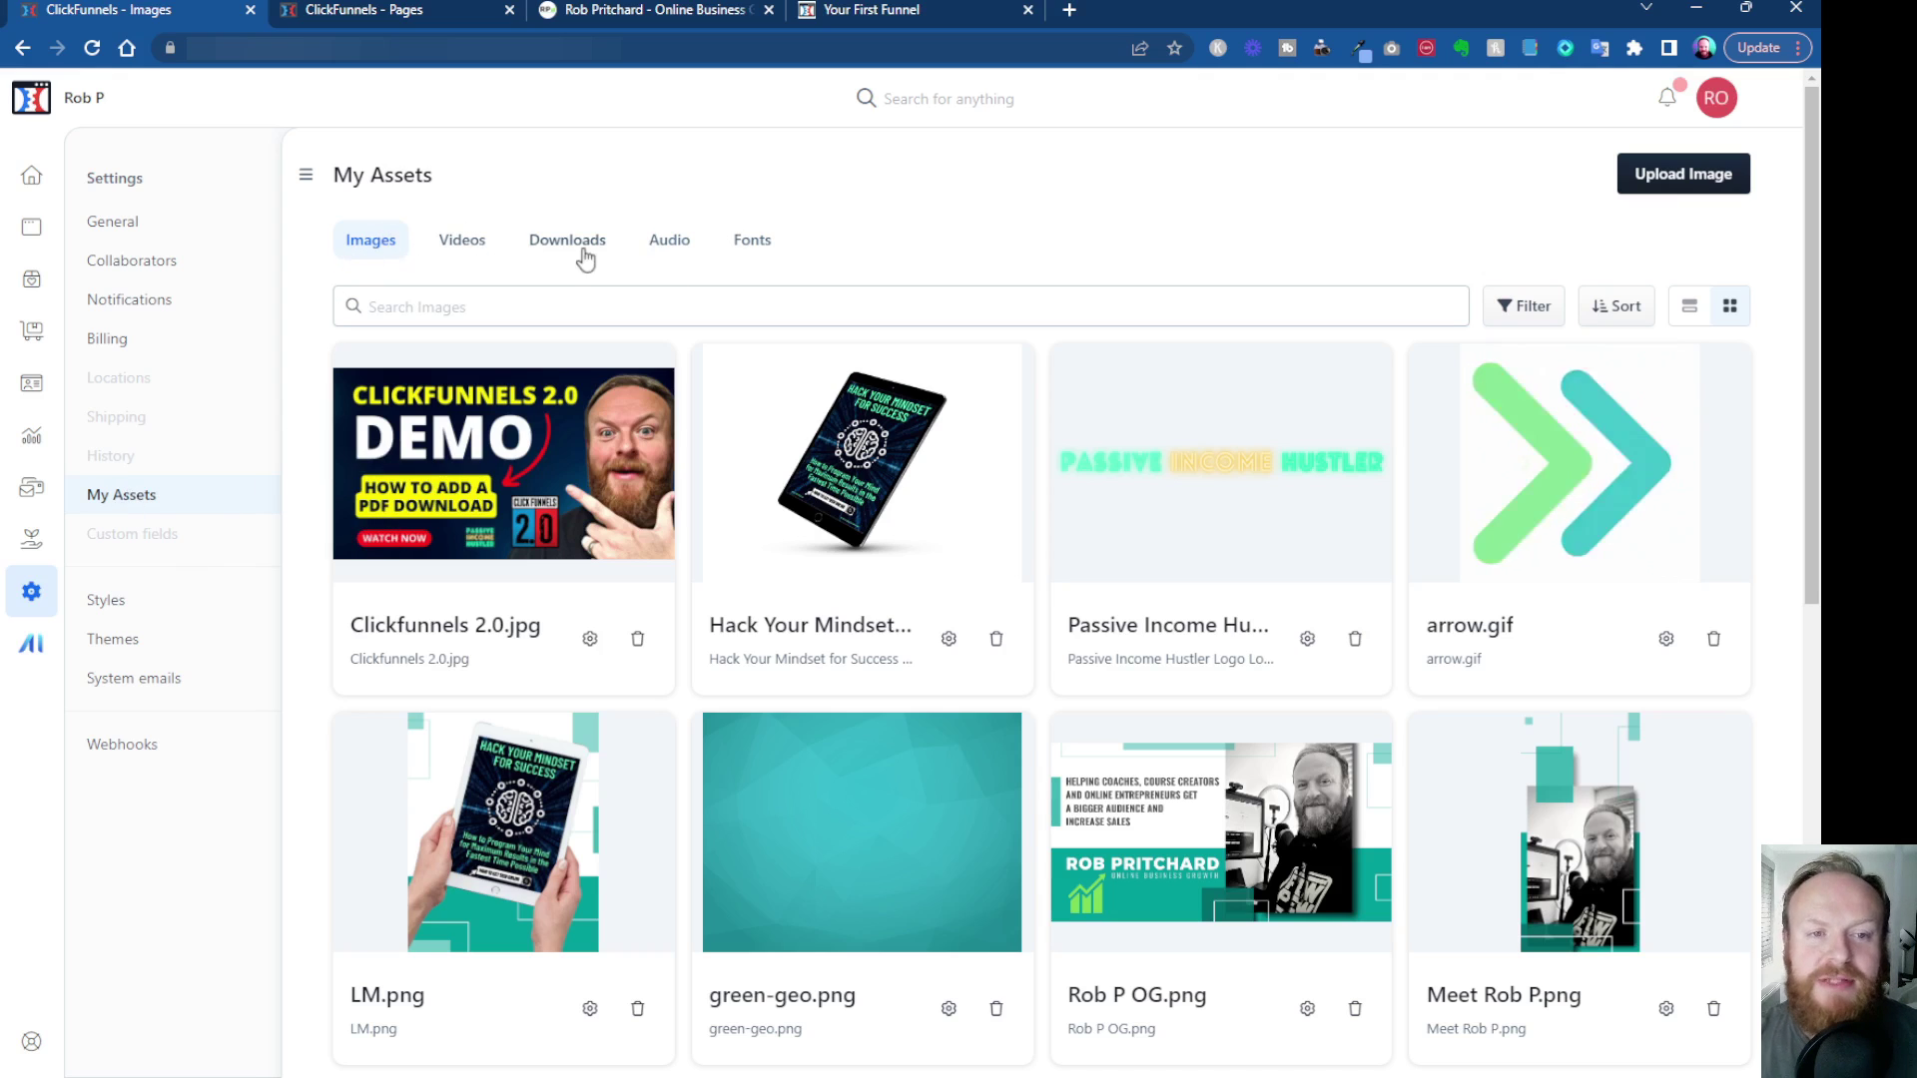
left_click(463, 245)
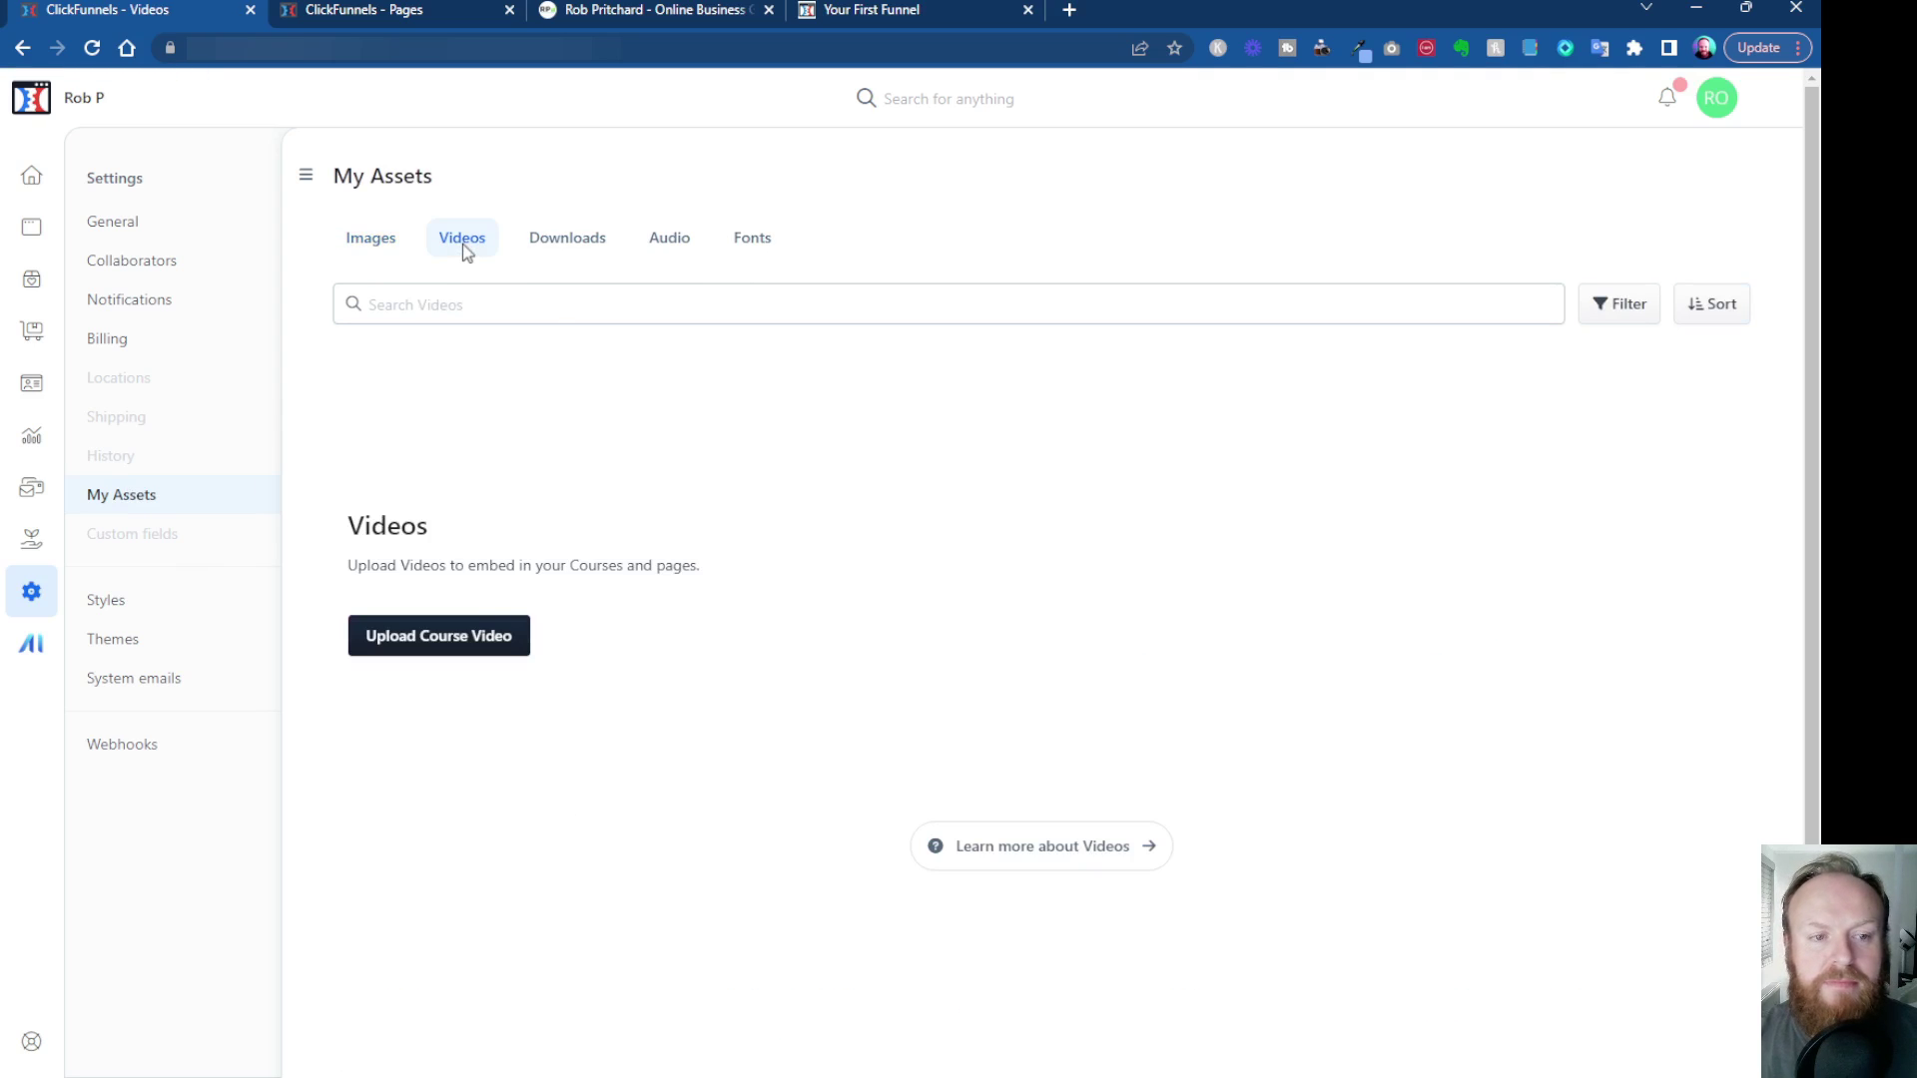
left_click(449, 646)
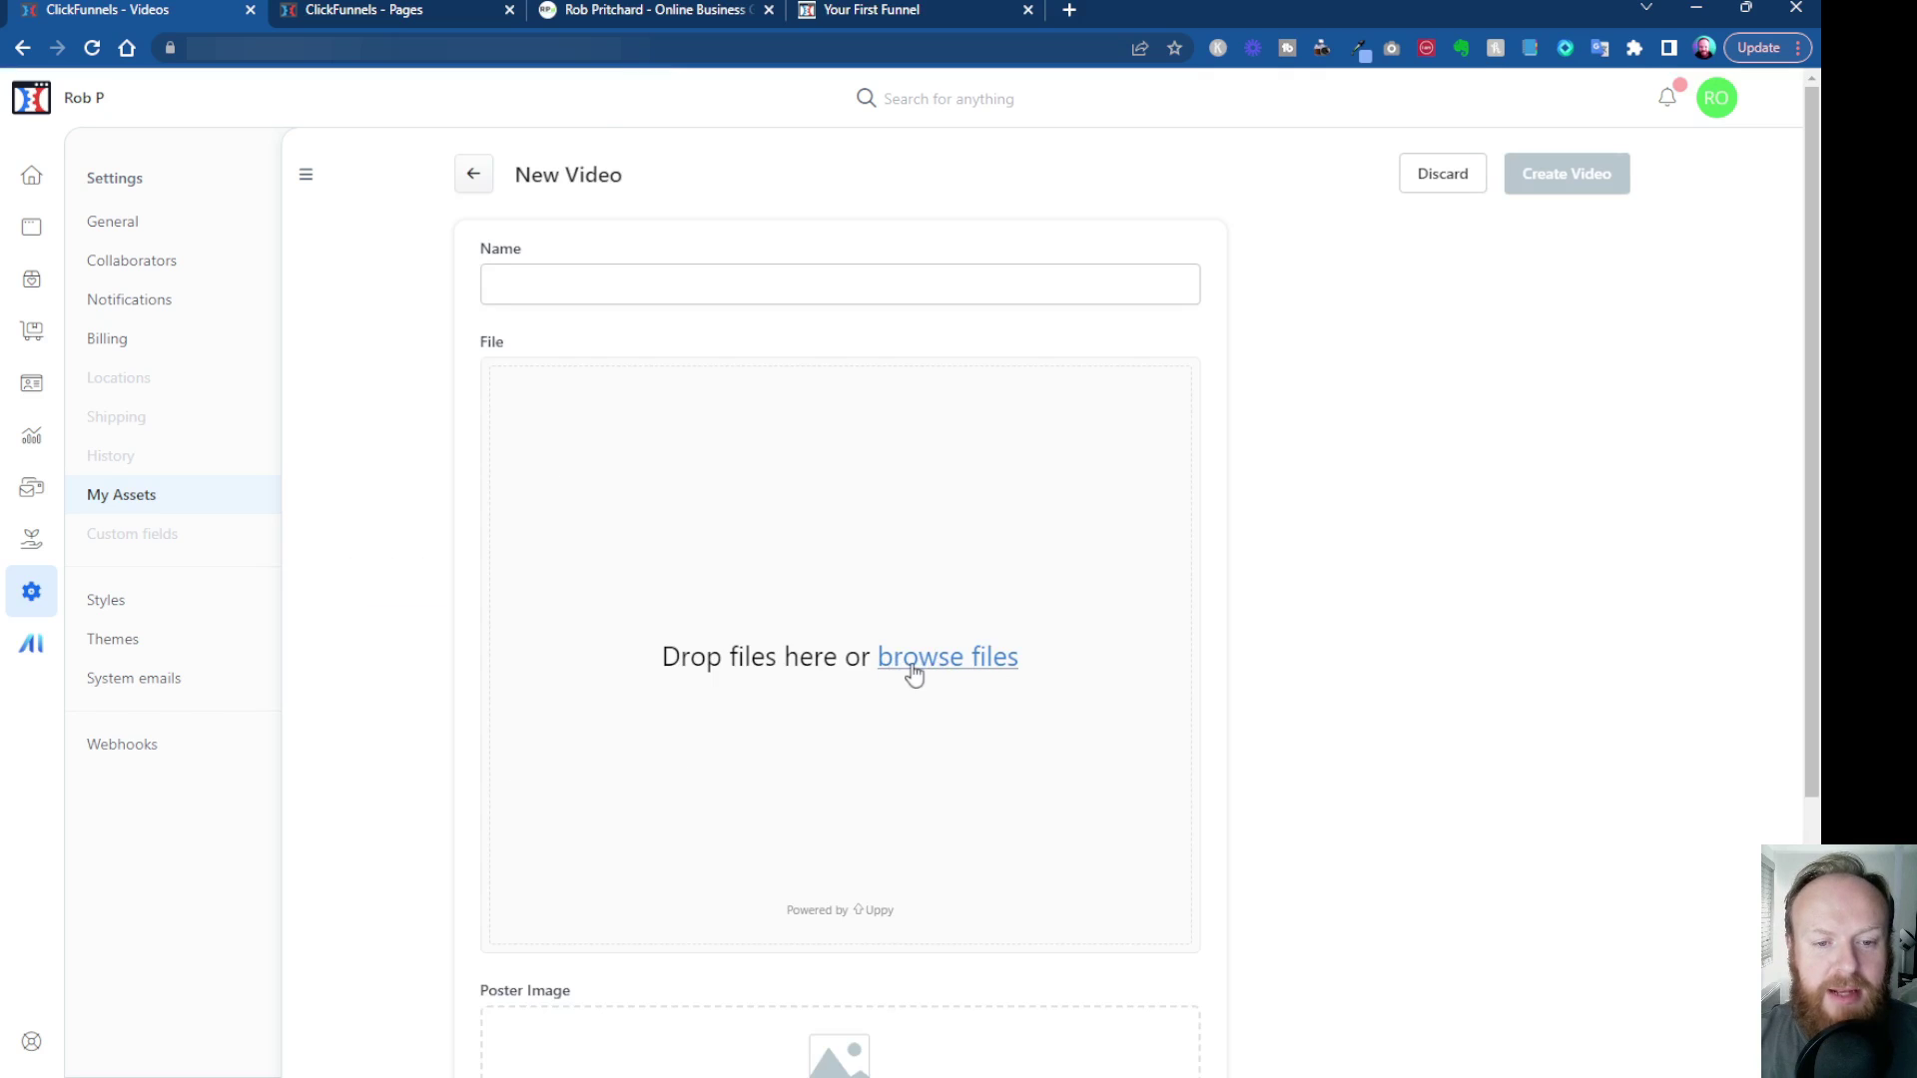
Step: Upload Clickfunnels 2.0.mp4 and name the video 'Clickfunnels 2.0 vs 1.0'
left_click(911, 669)
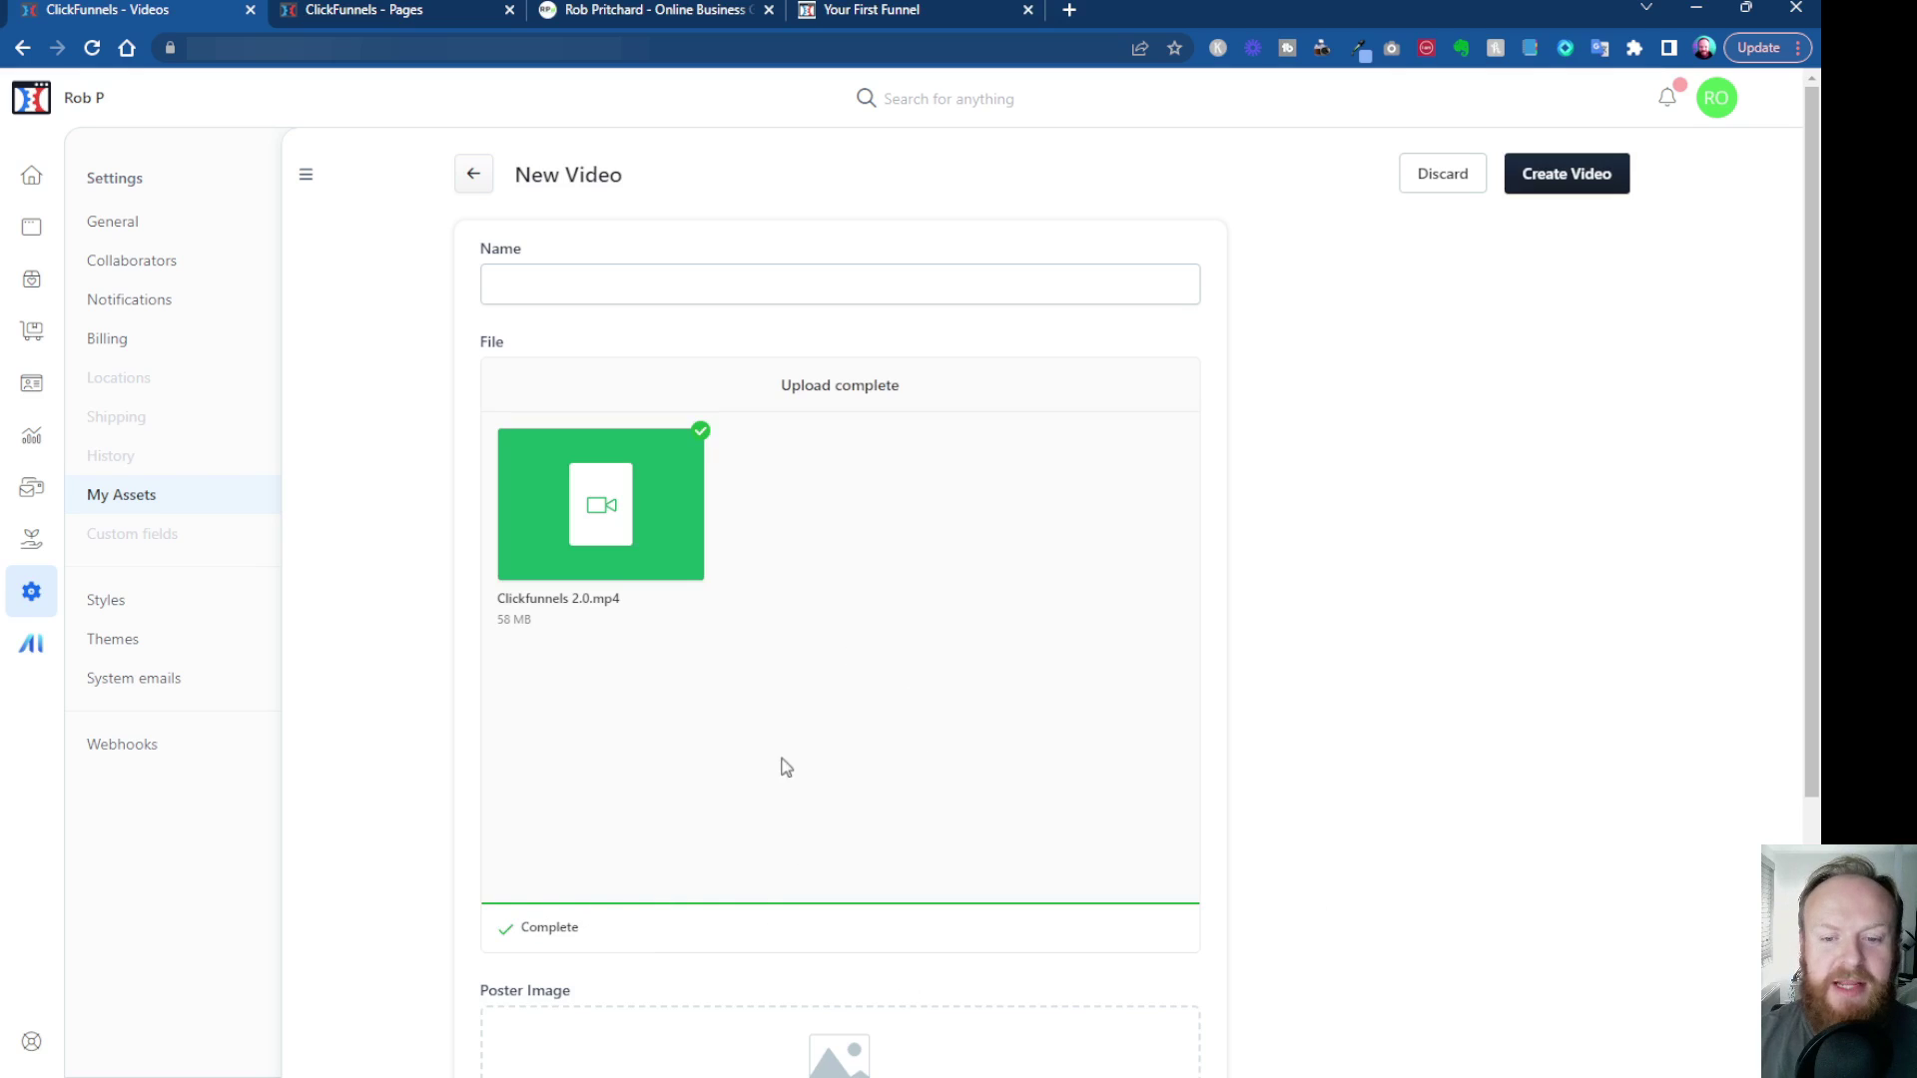
left_click(579, 276)
type("Clickfunnels 2.0 vs 1.0")
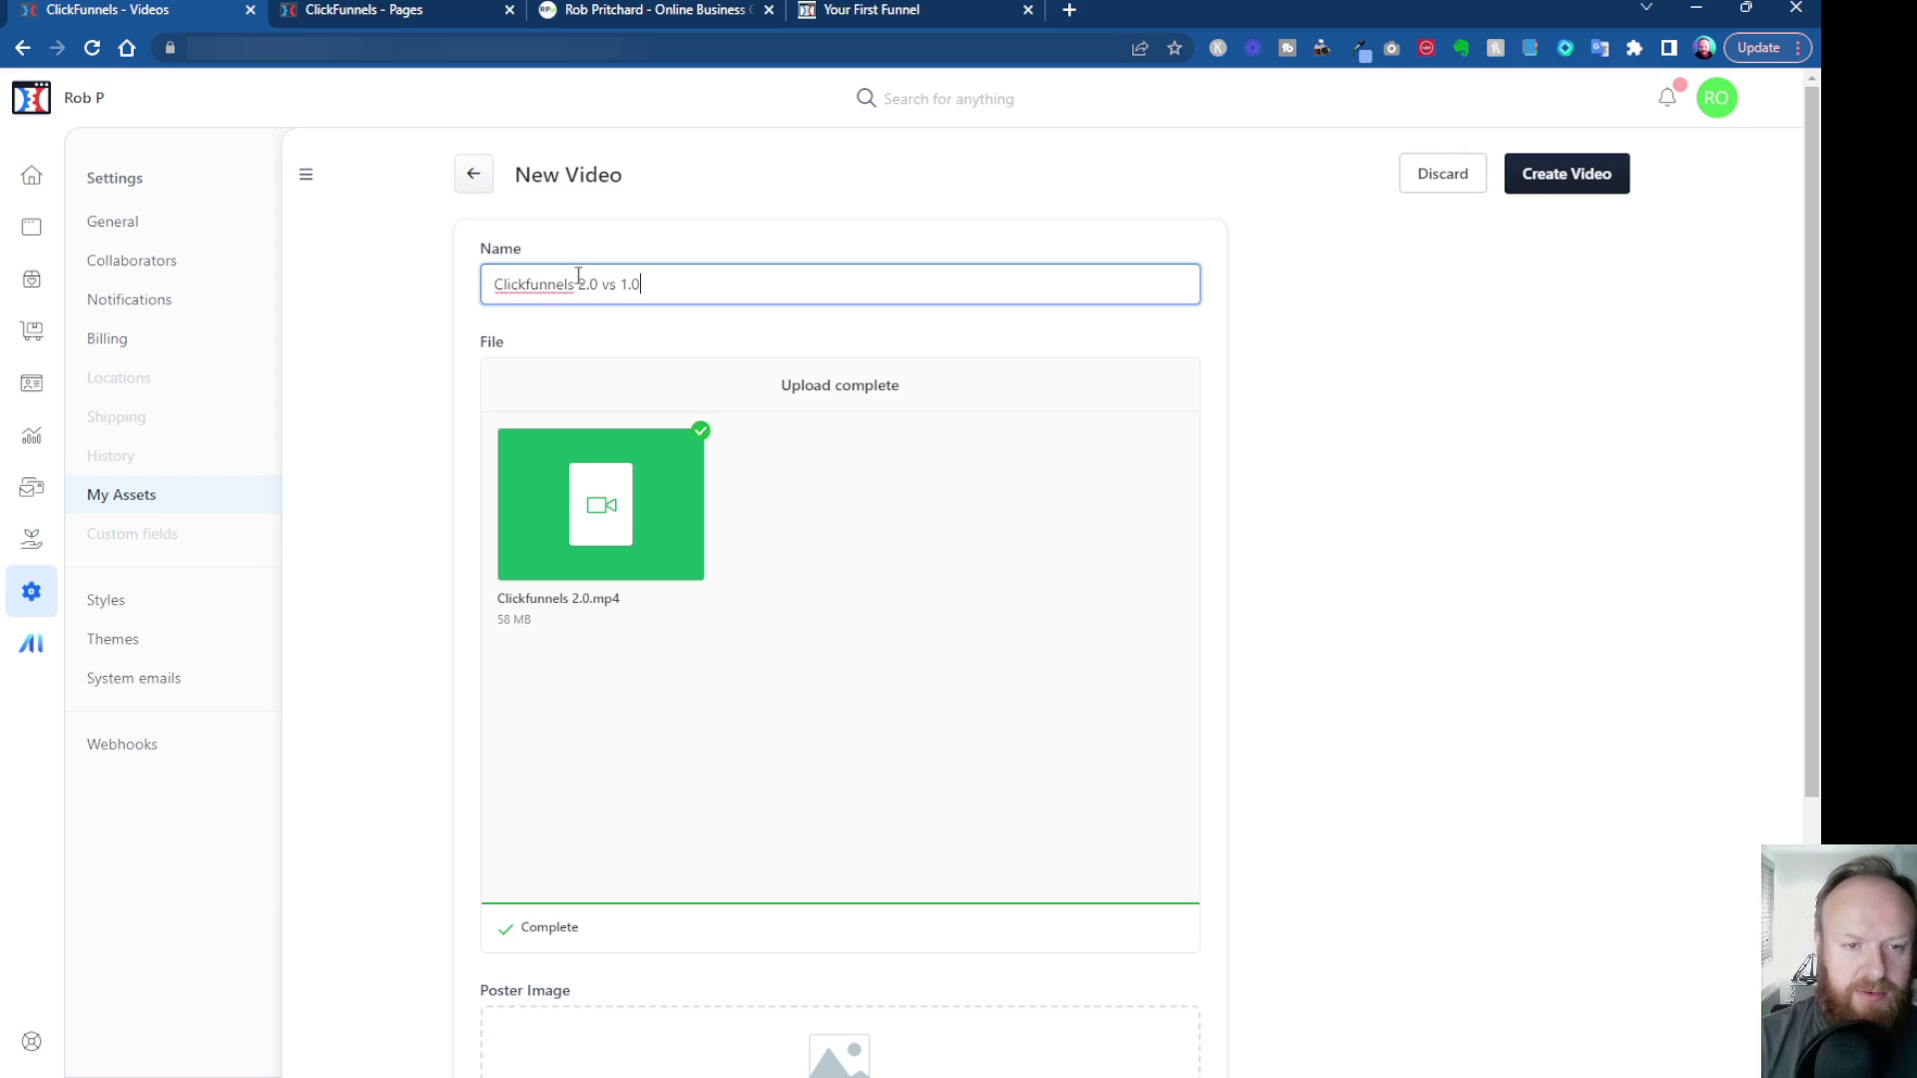
scroll(778, 429, "down", 3)
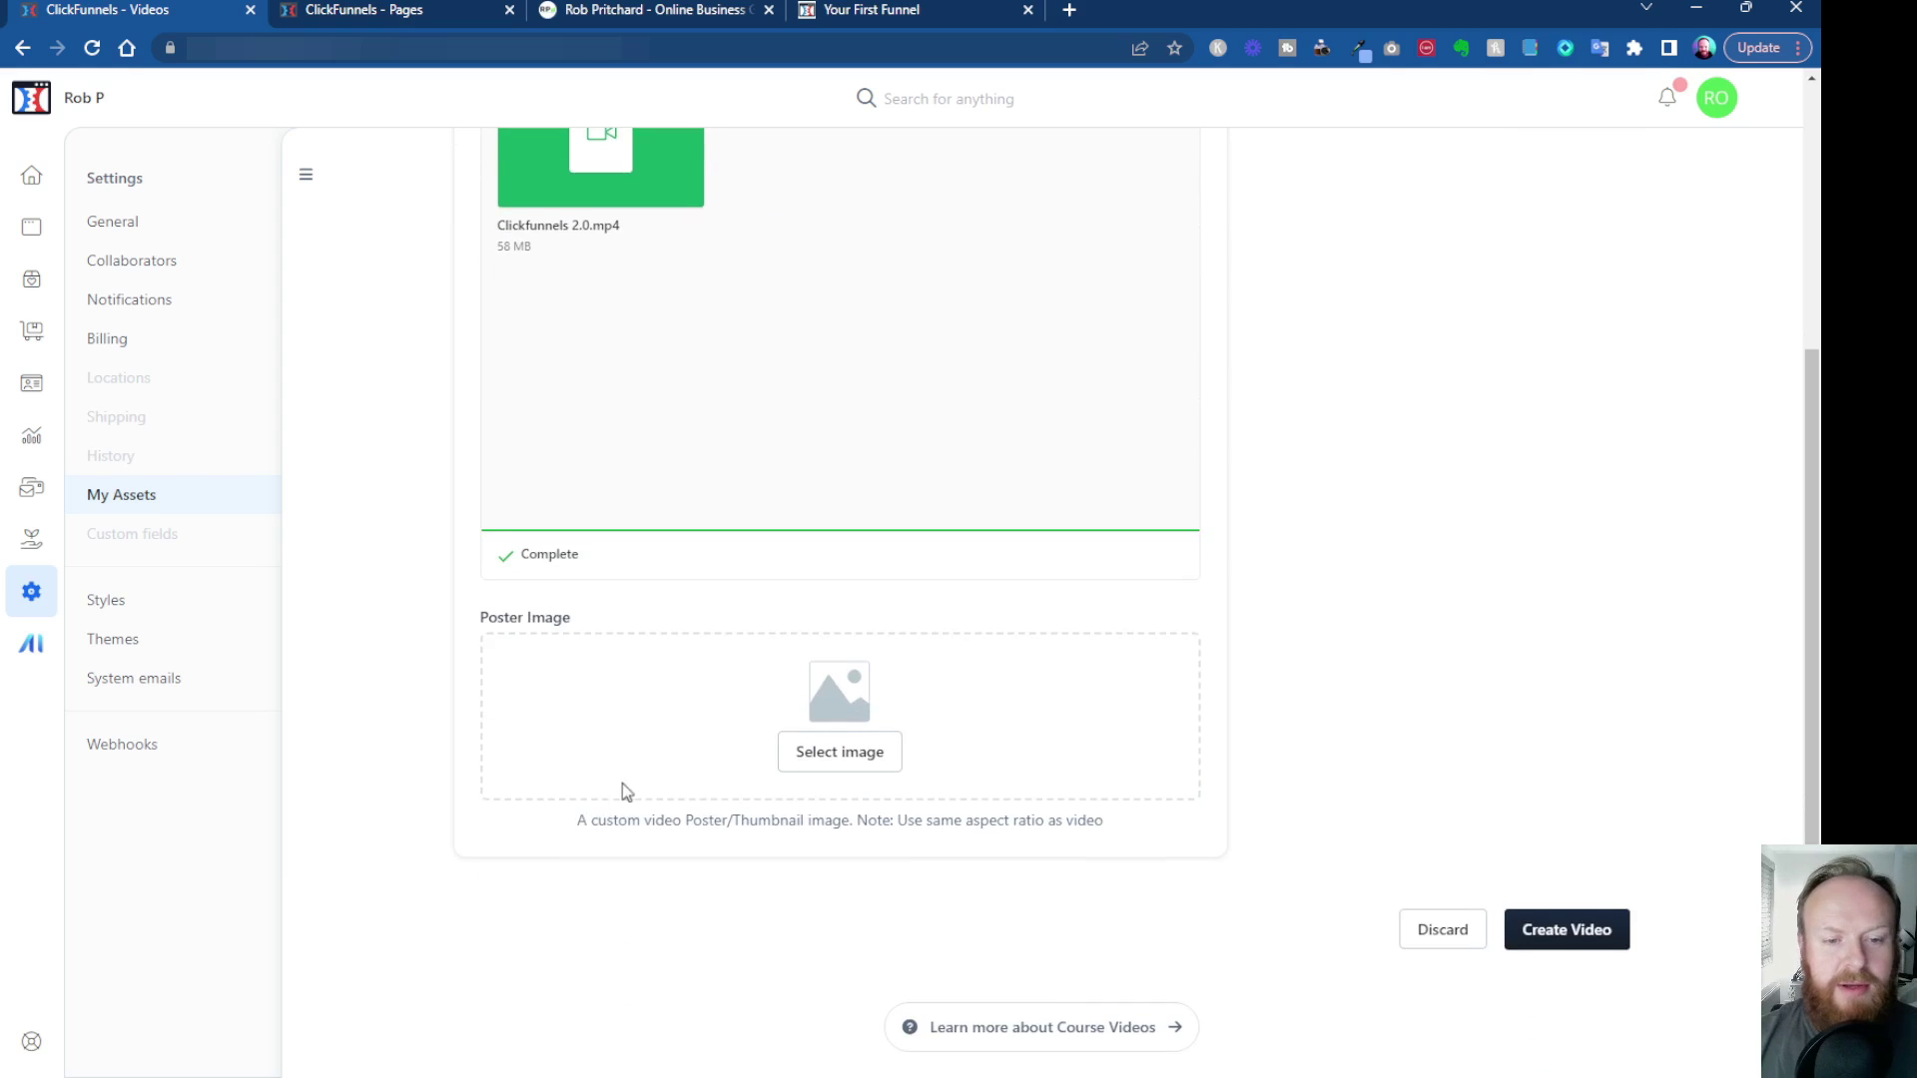
Step: Set the CLICKFUNNELS 2.0 FEATURES thumbnail as poster image and create the video asset
left_click(821, 764)
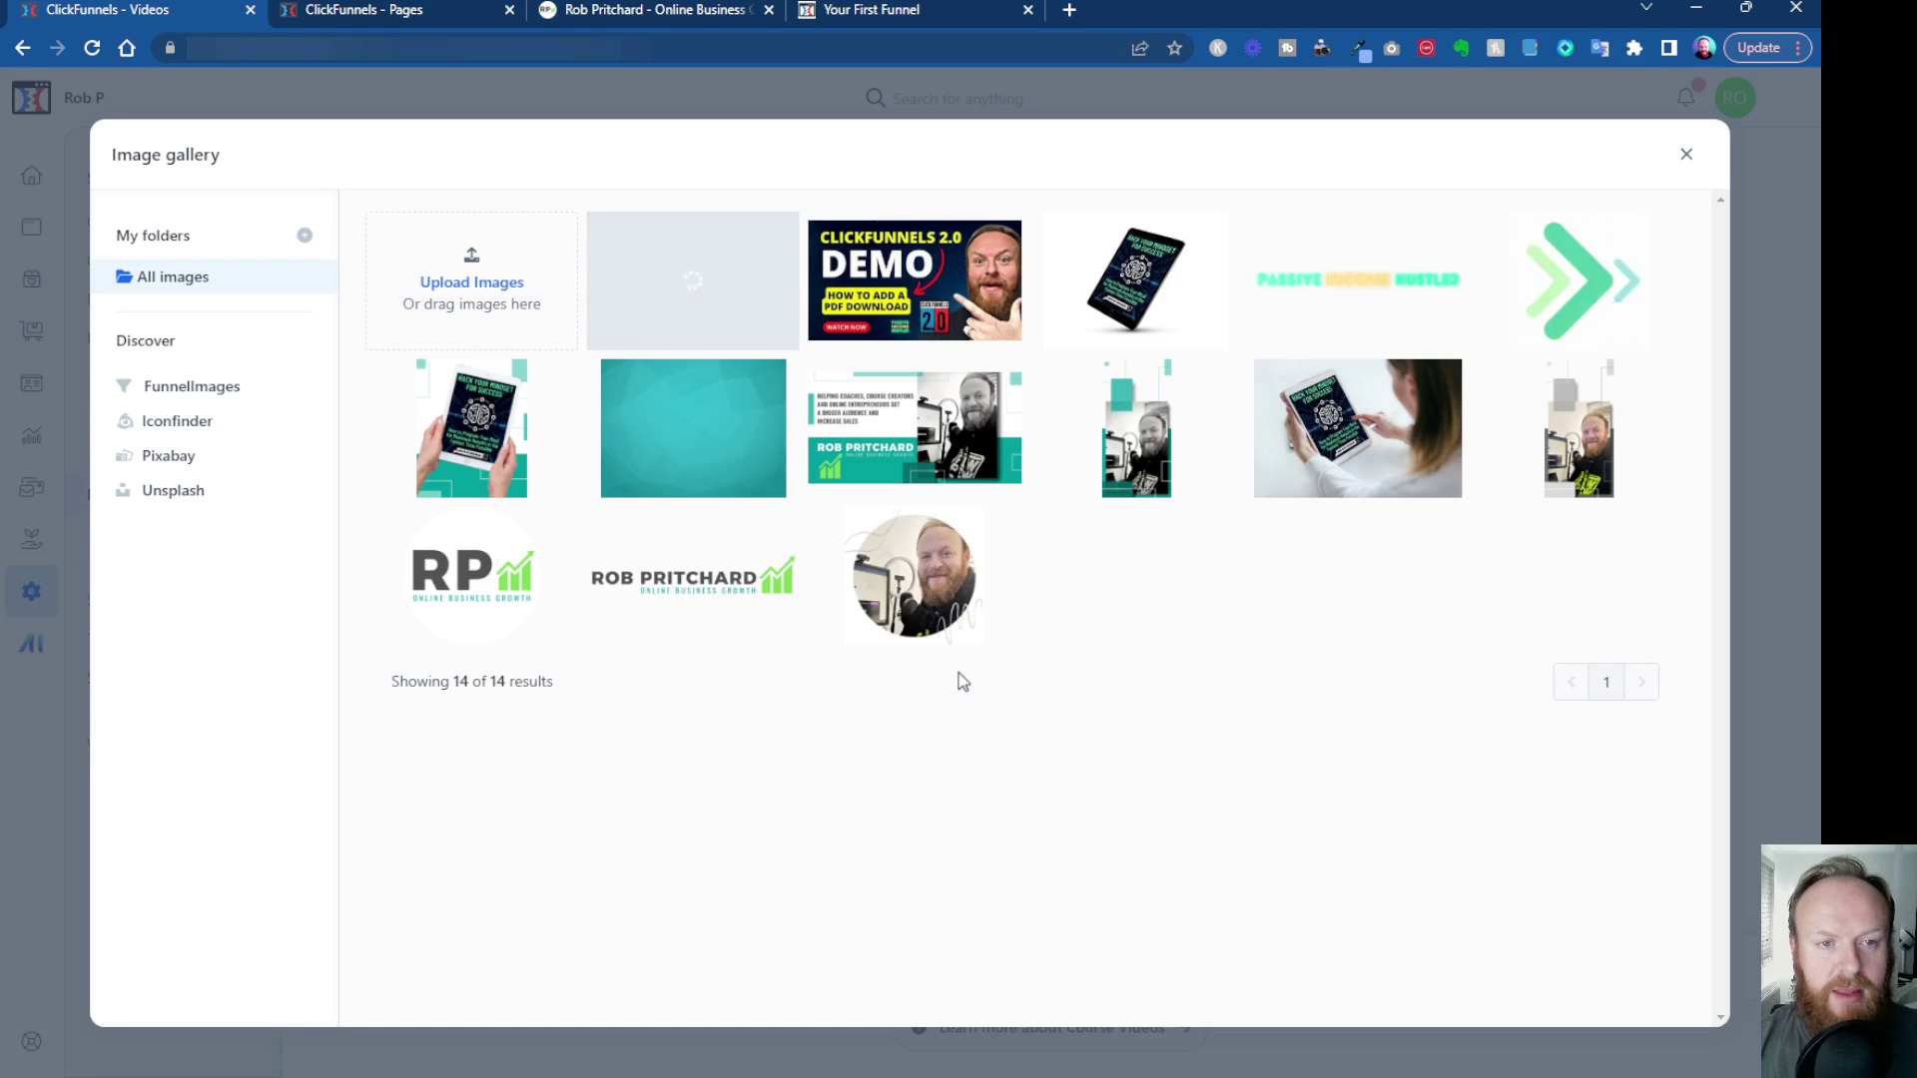
left_click(692, 286)
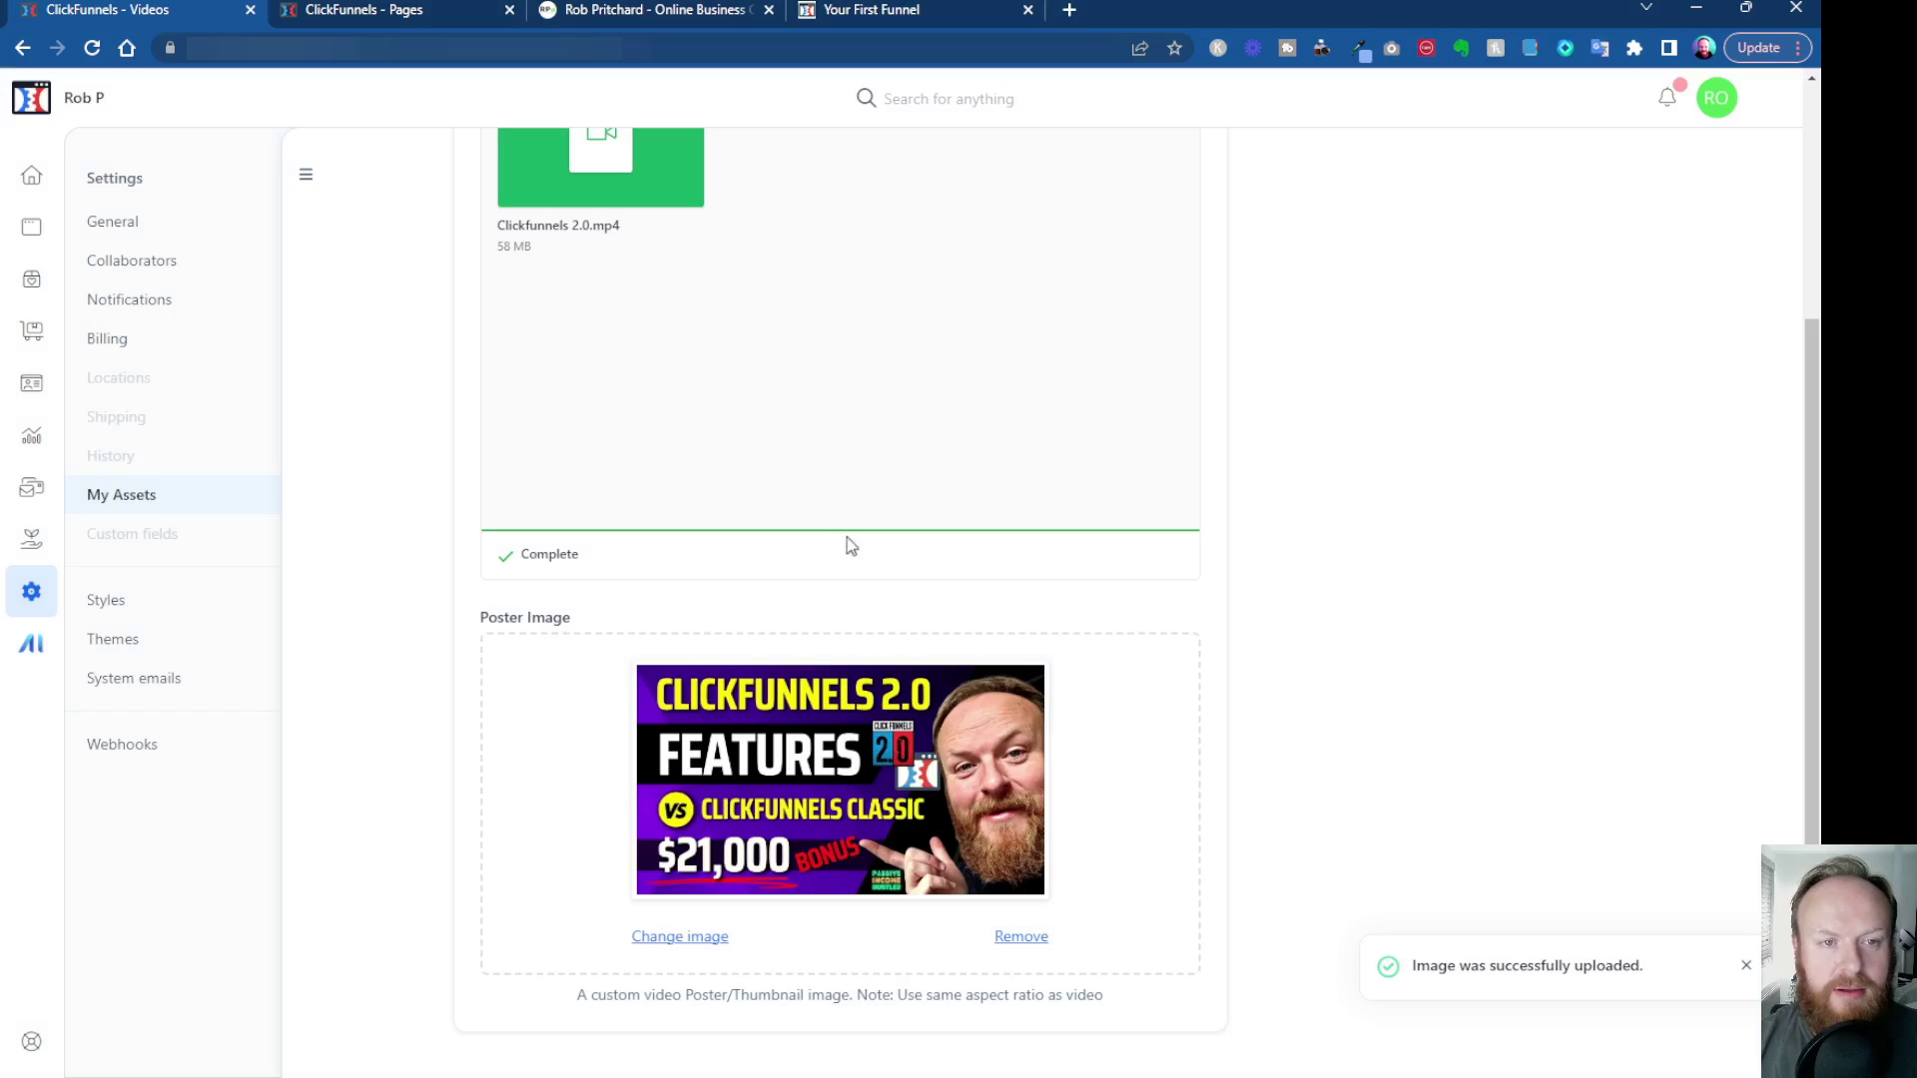
scroll(945, 881, "up", 1)
scroll(944, 881, "up", 3)
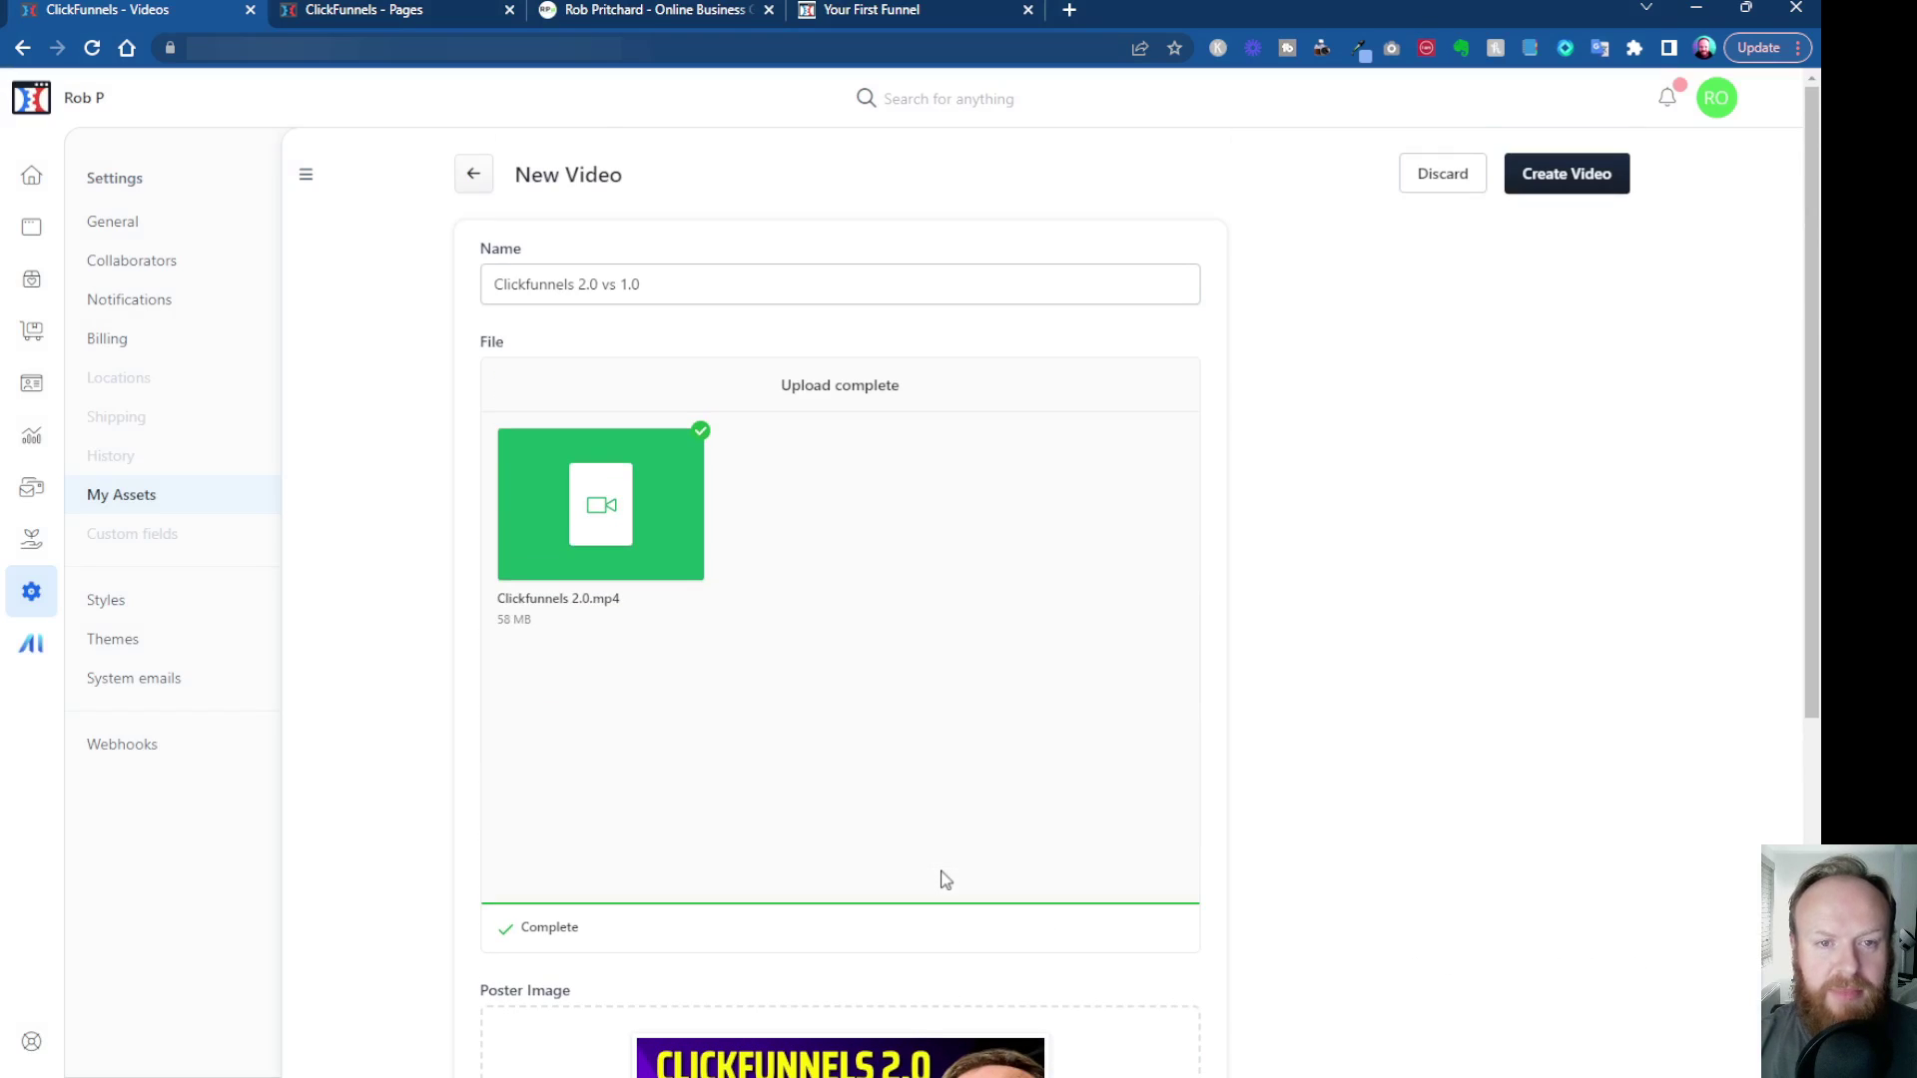
left_click(1558, 182)
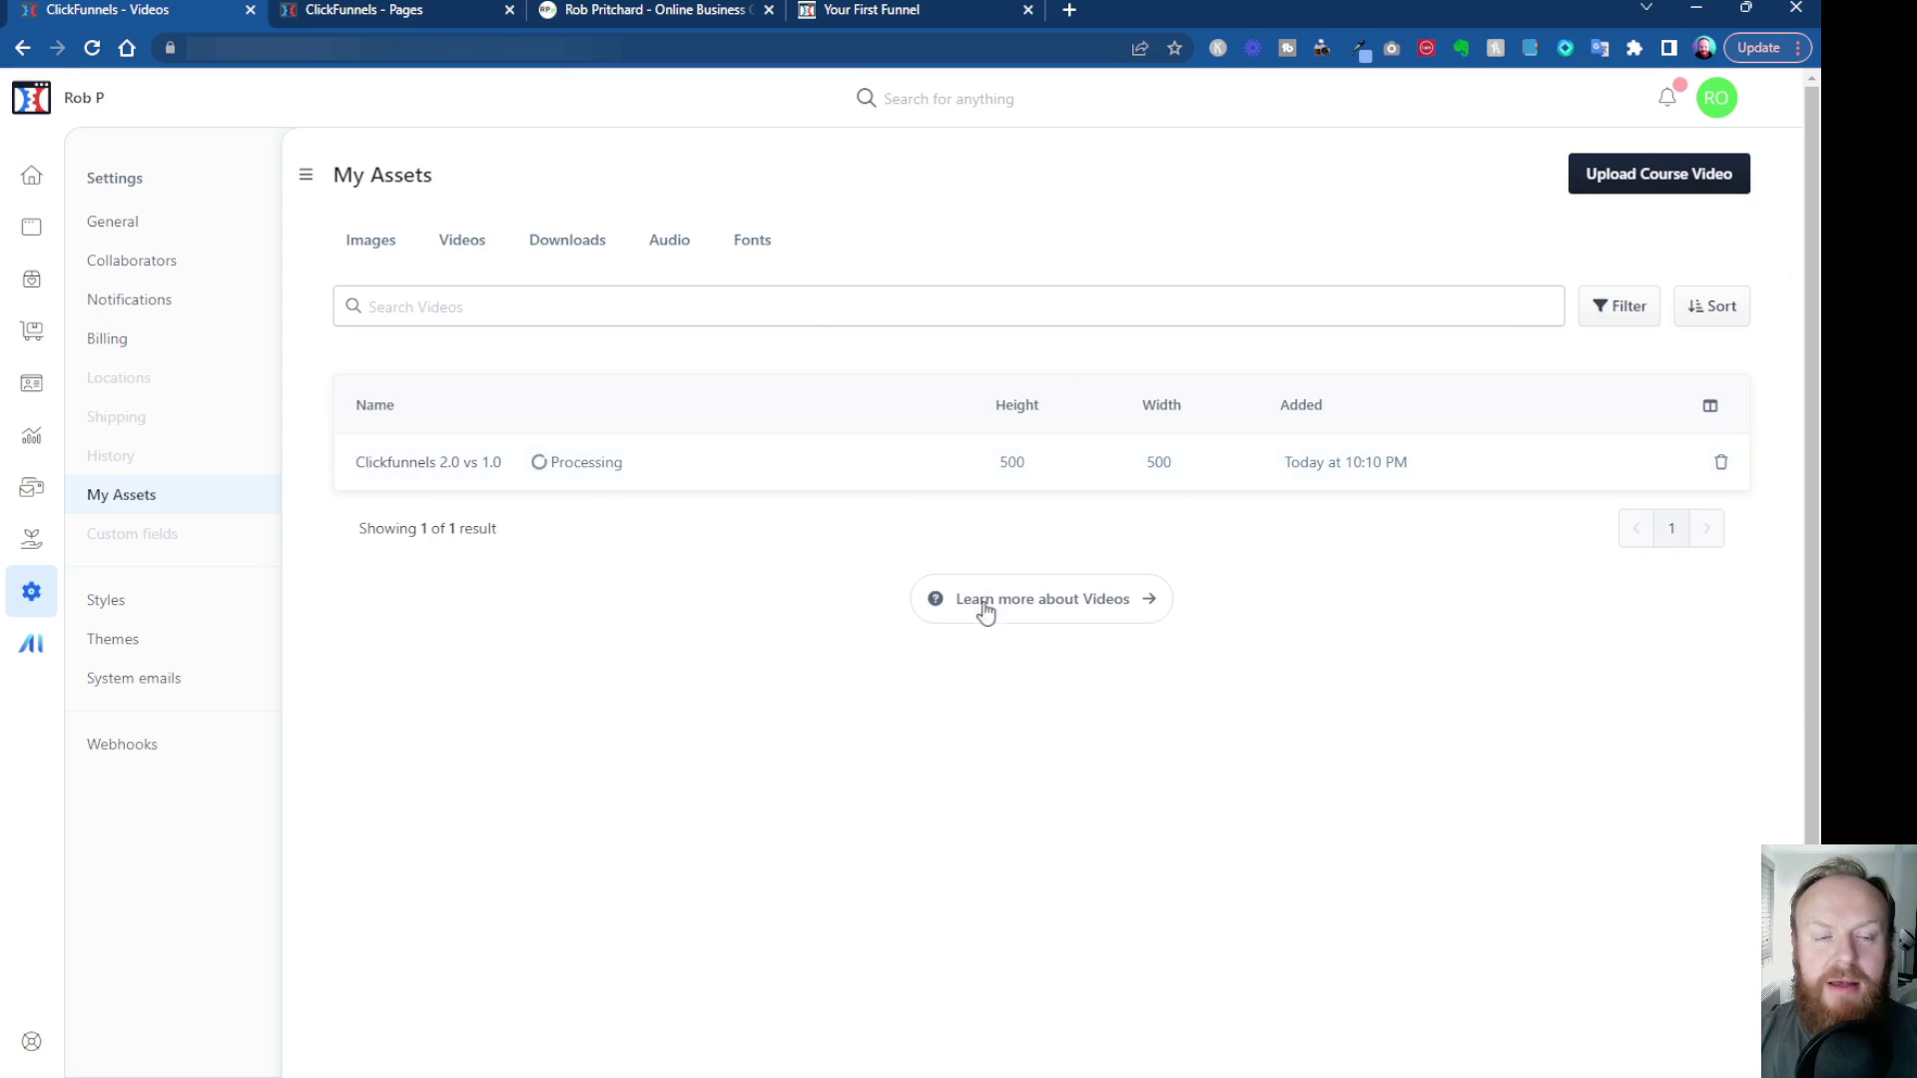
Step: Reload the Videos list so 'Clickfunnels 2.0 vs 1.0' shows processed at 1080 by 1920
left_click(369, 11)
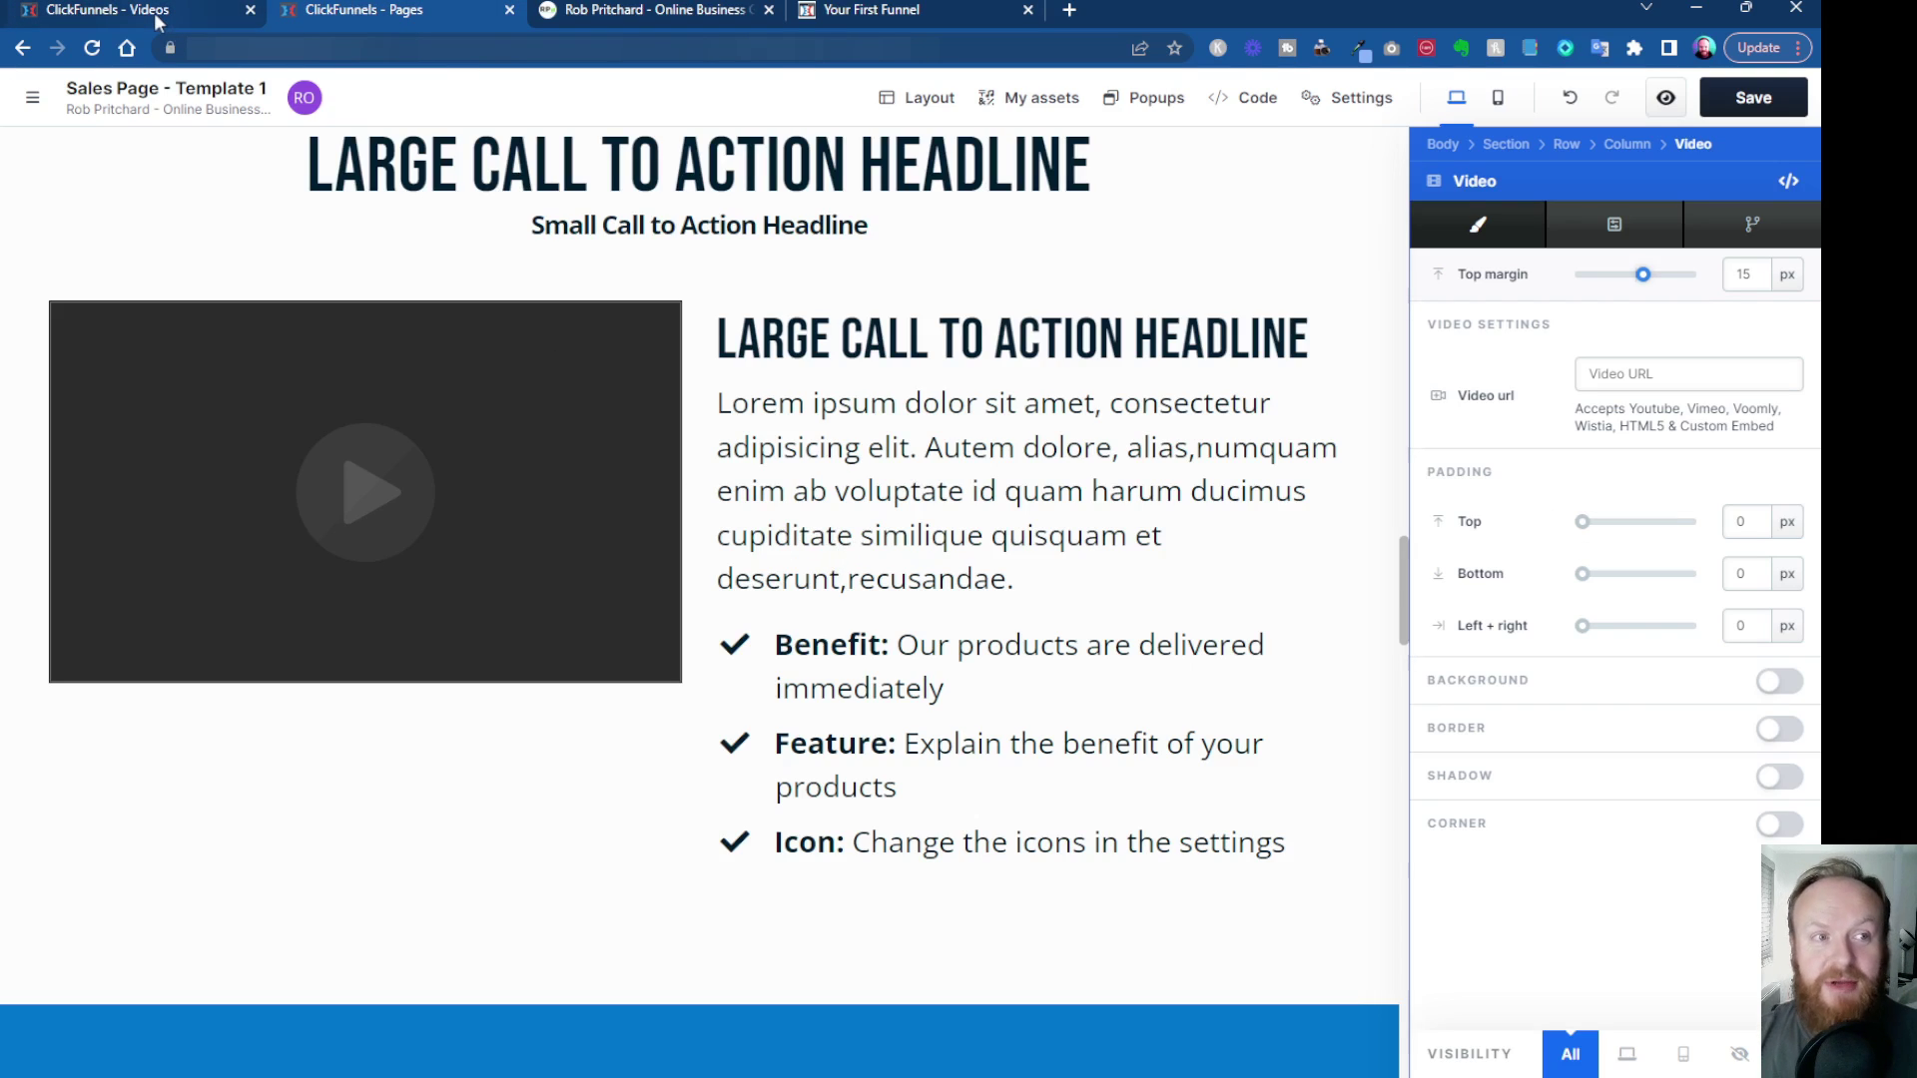
left_click(150, 12)
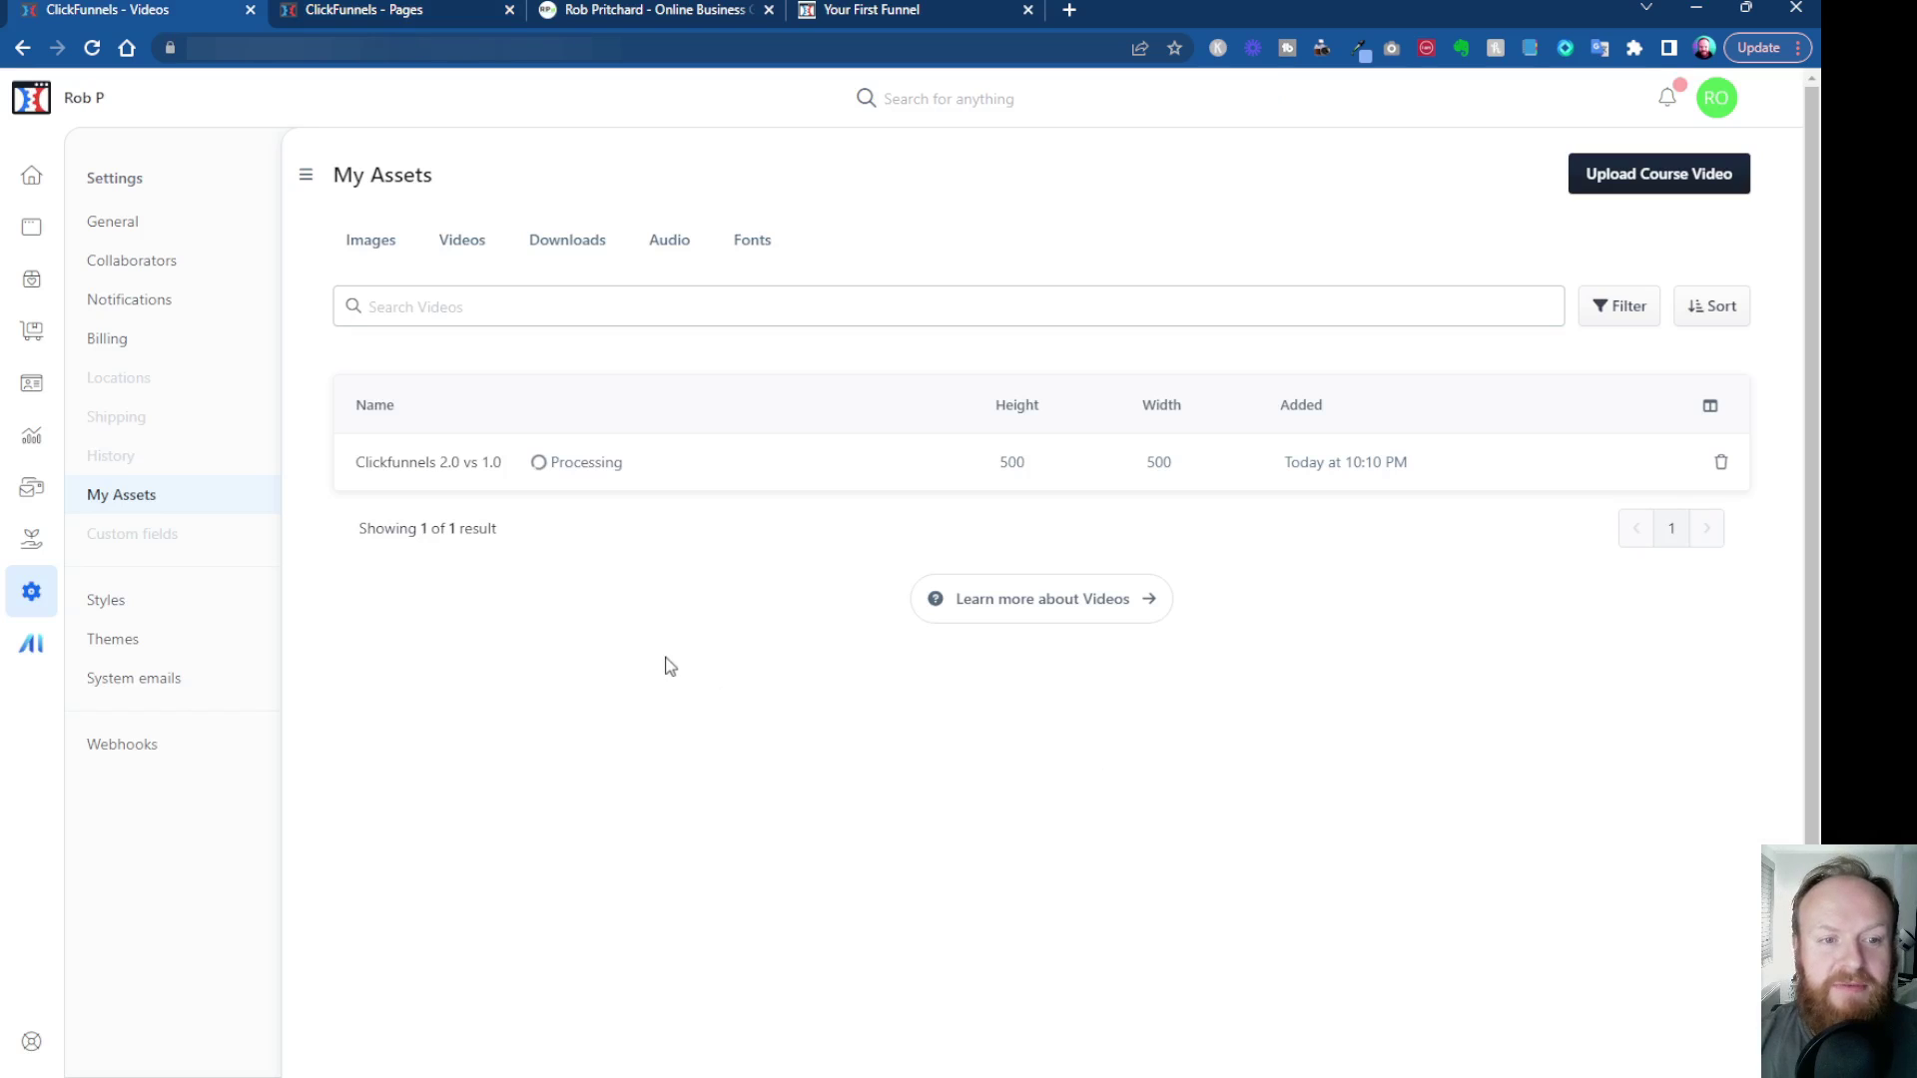
left_click(459, 244)
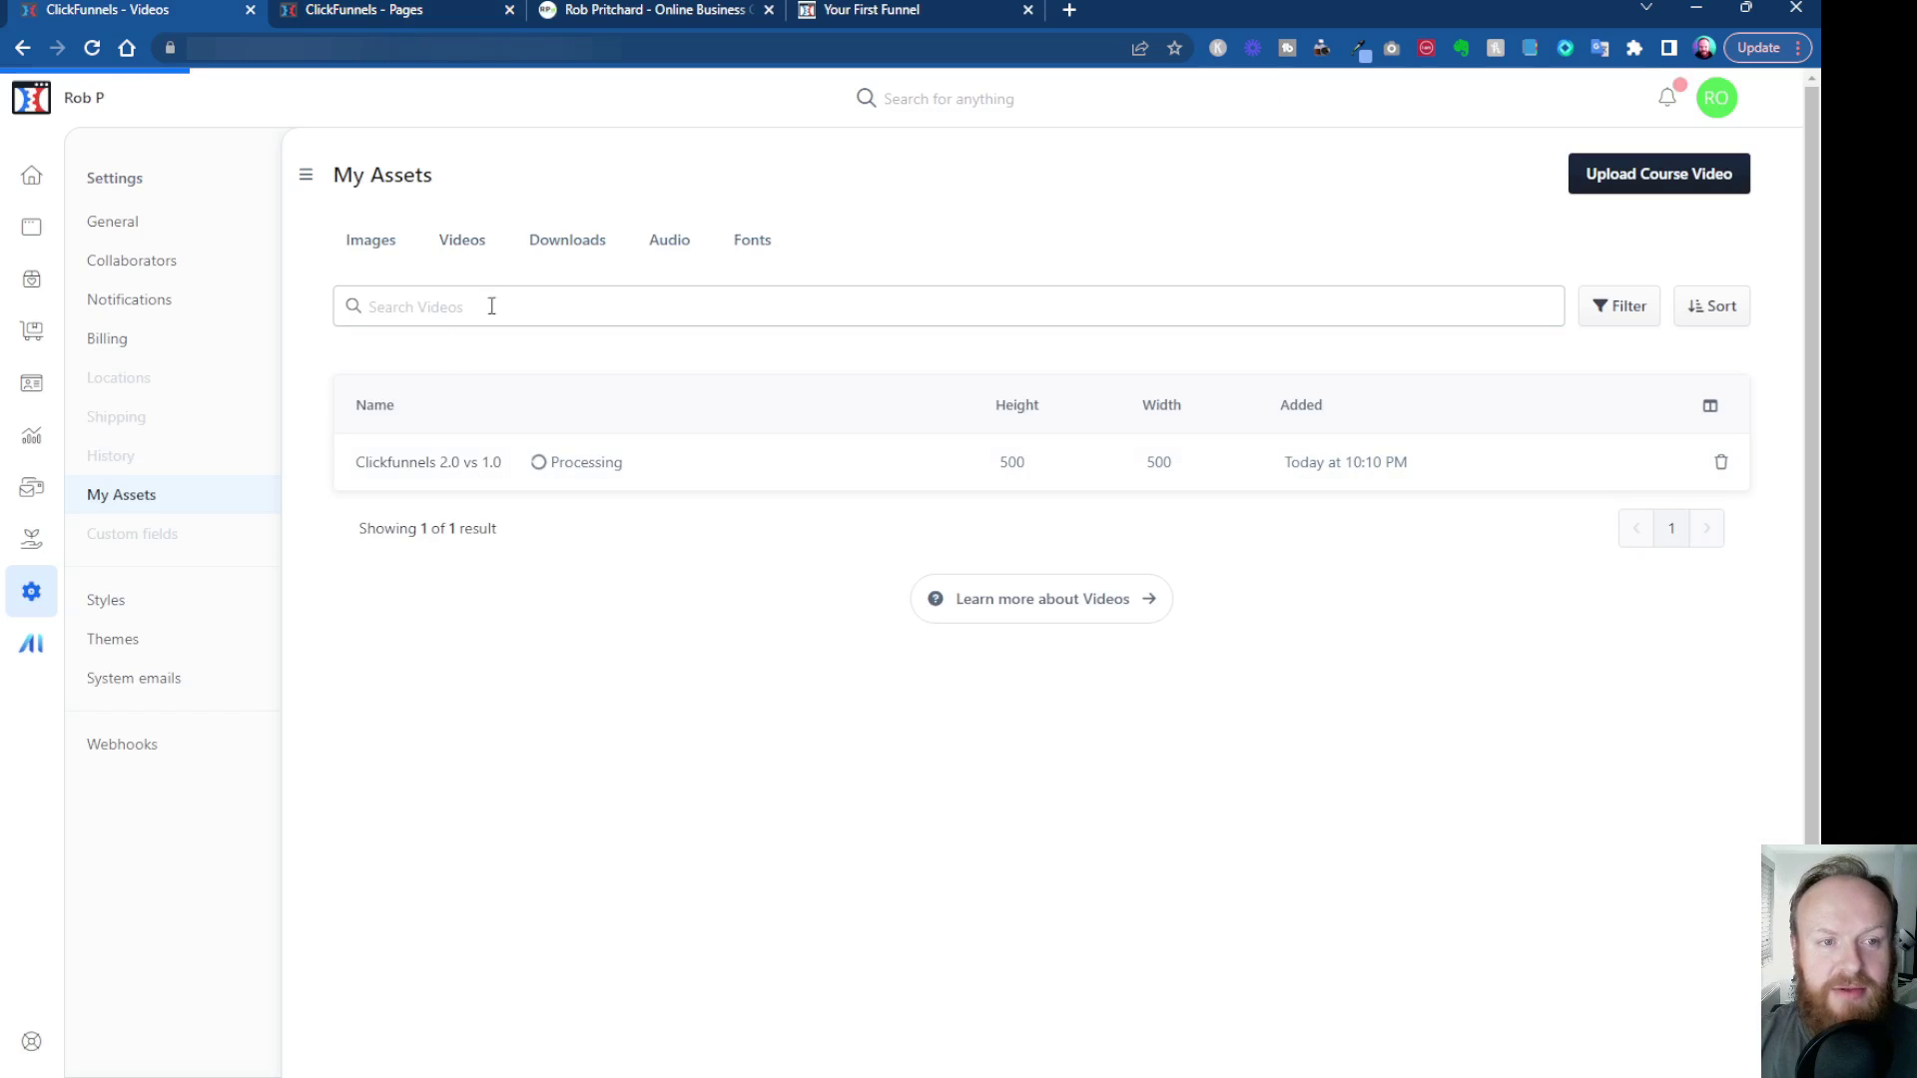
Step: Check the video's detail page and player options, then return to the sales page editor
left_click(425, 475)
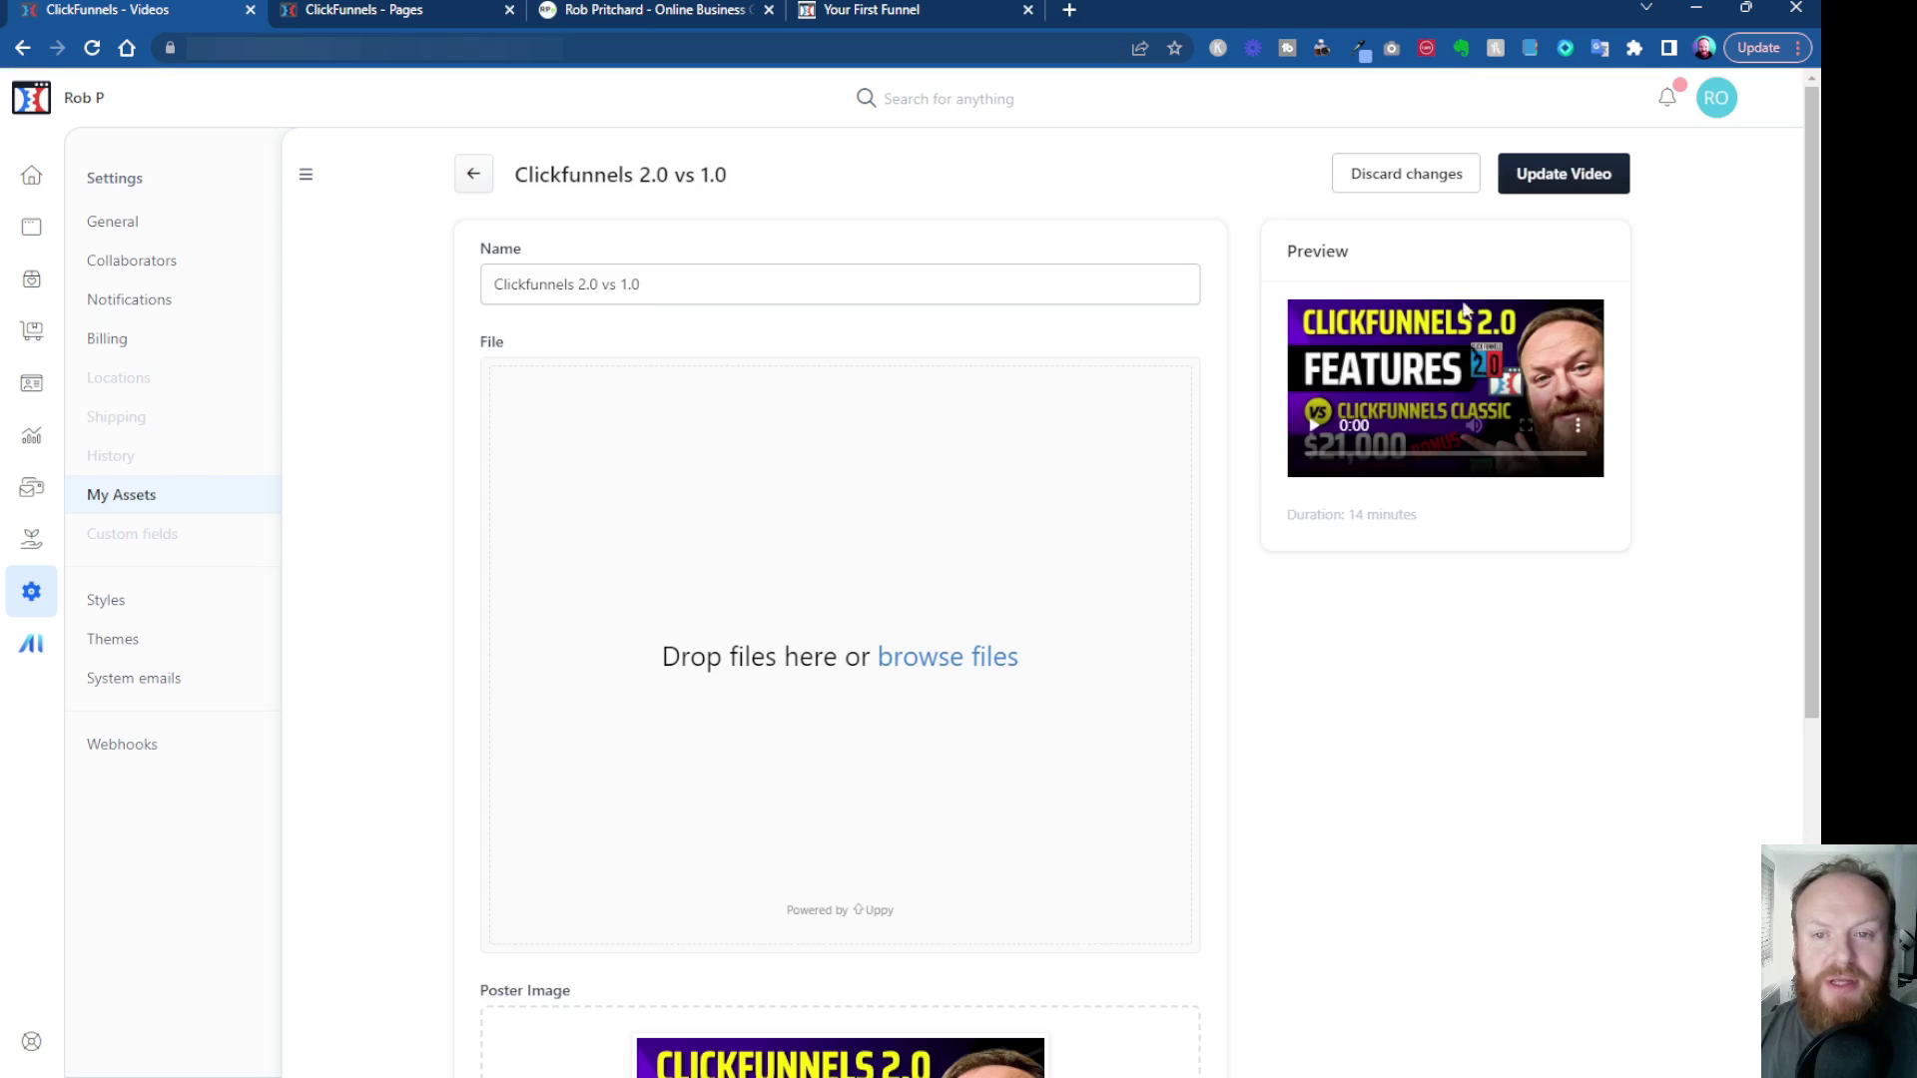
mouse_move(1444, 388)
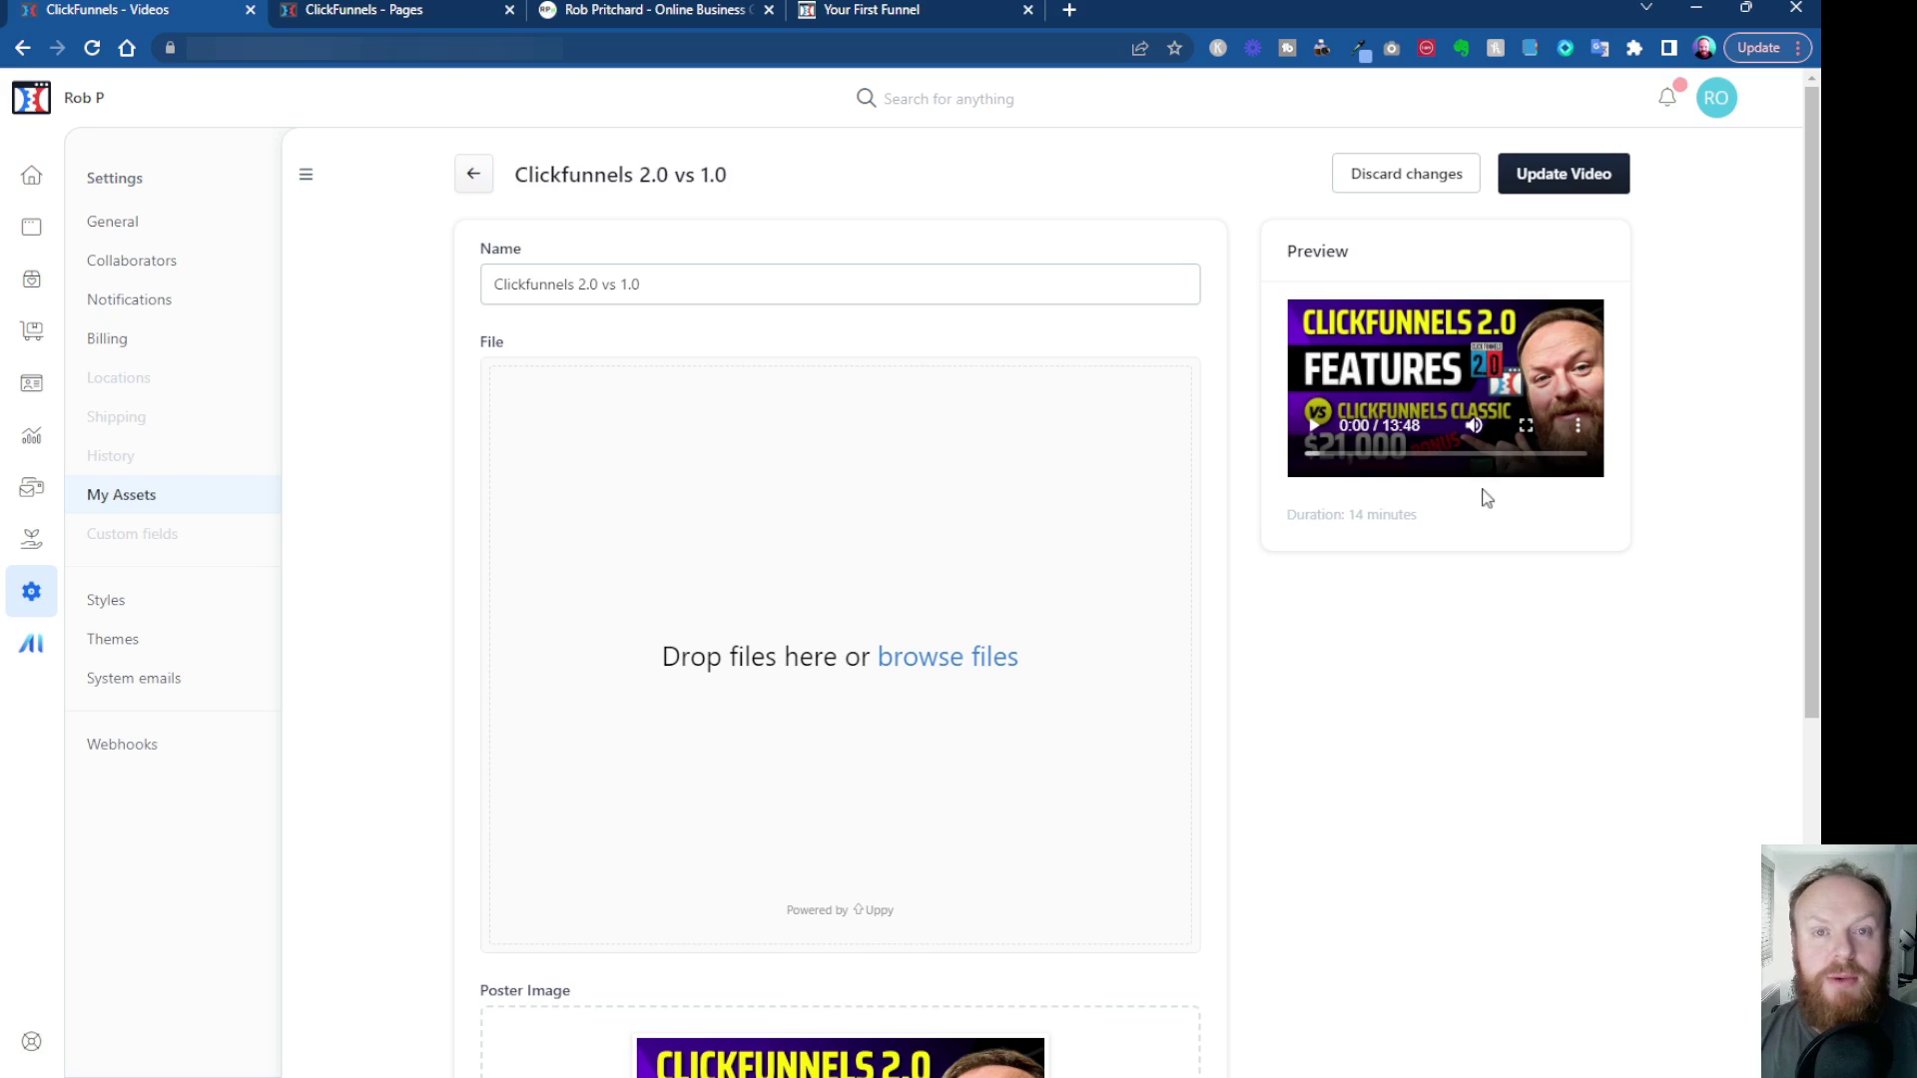
left_click(1581, 432)
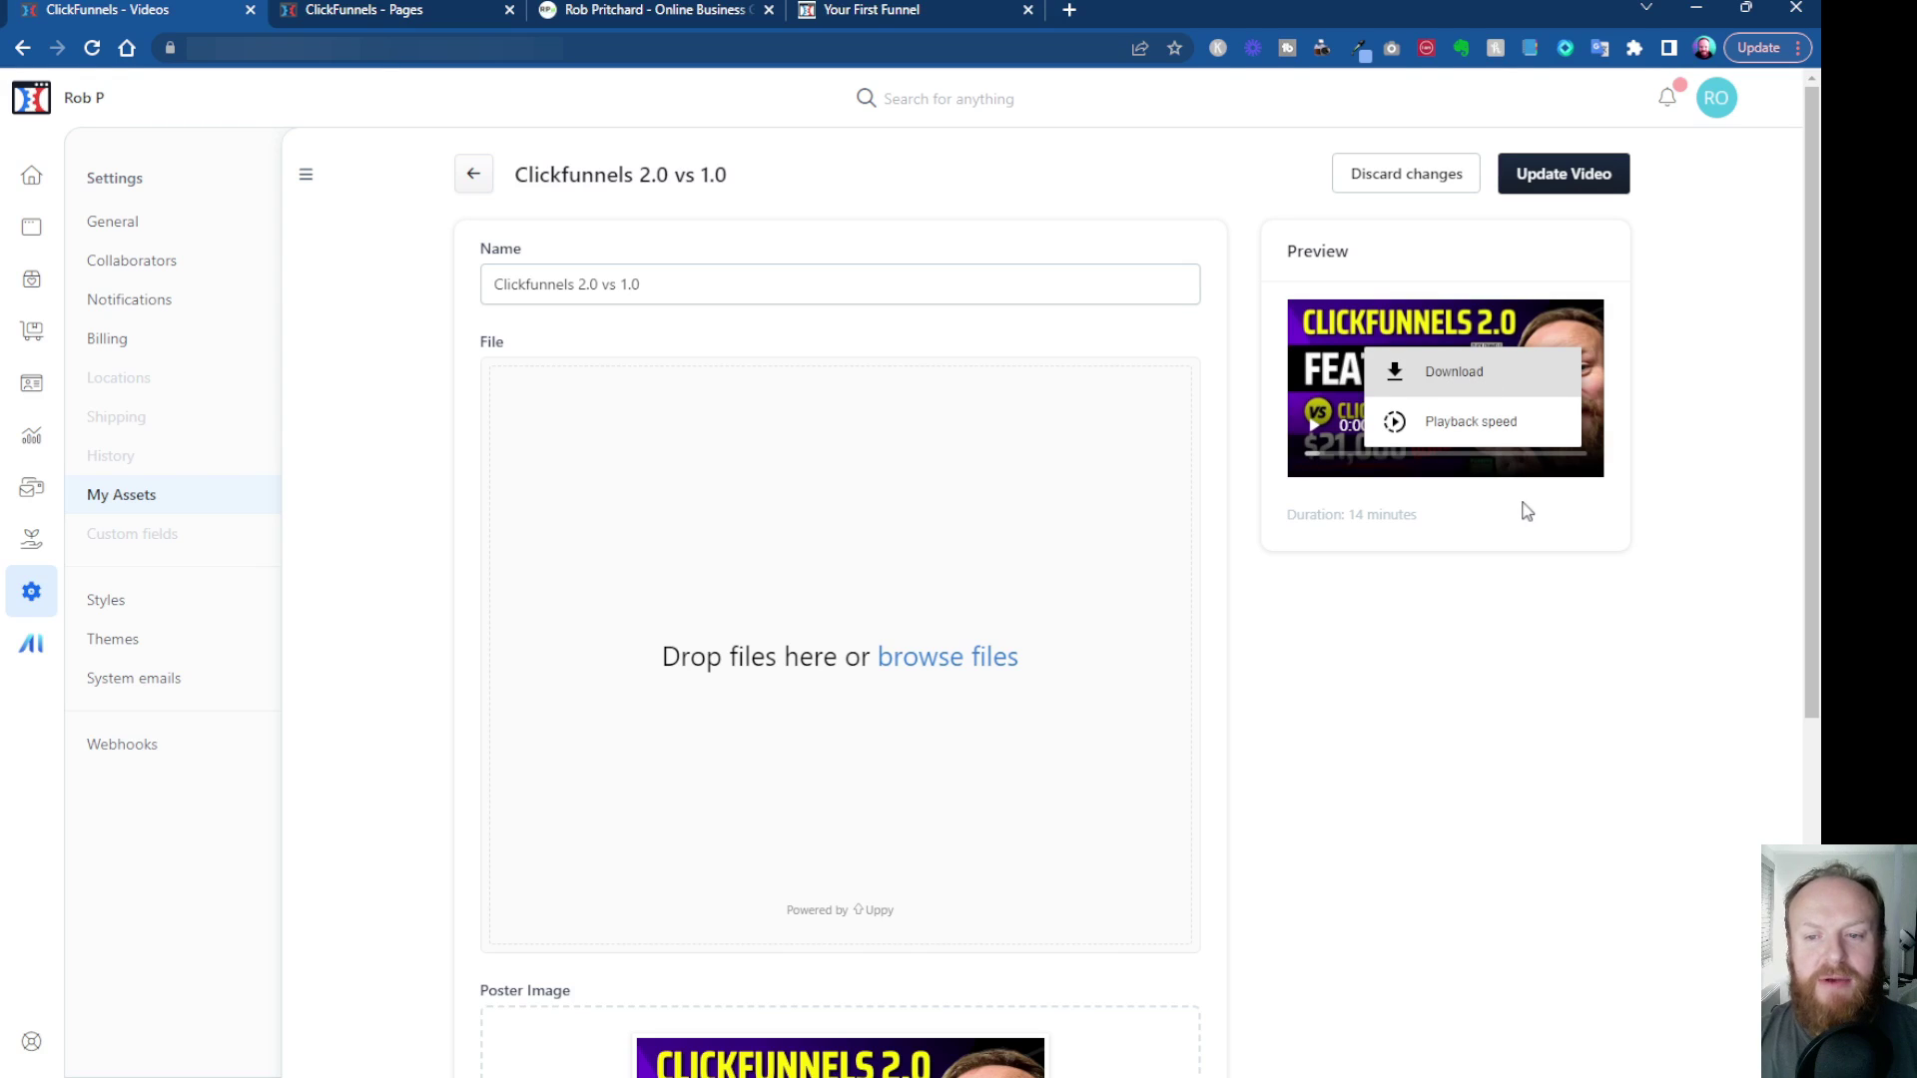
left_click(1427, 744)
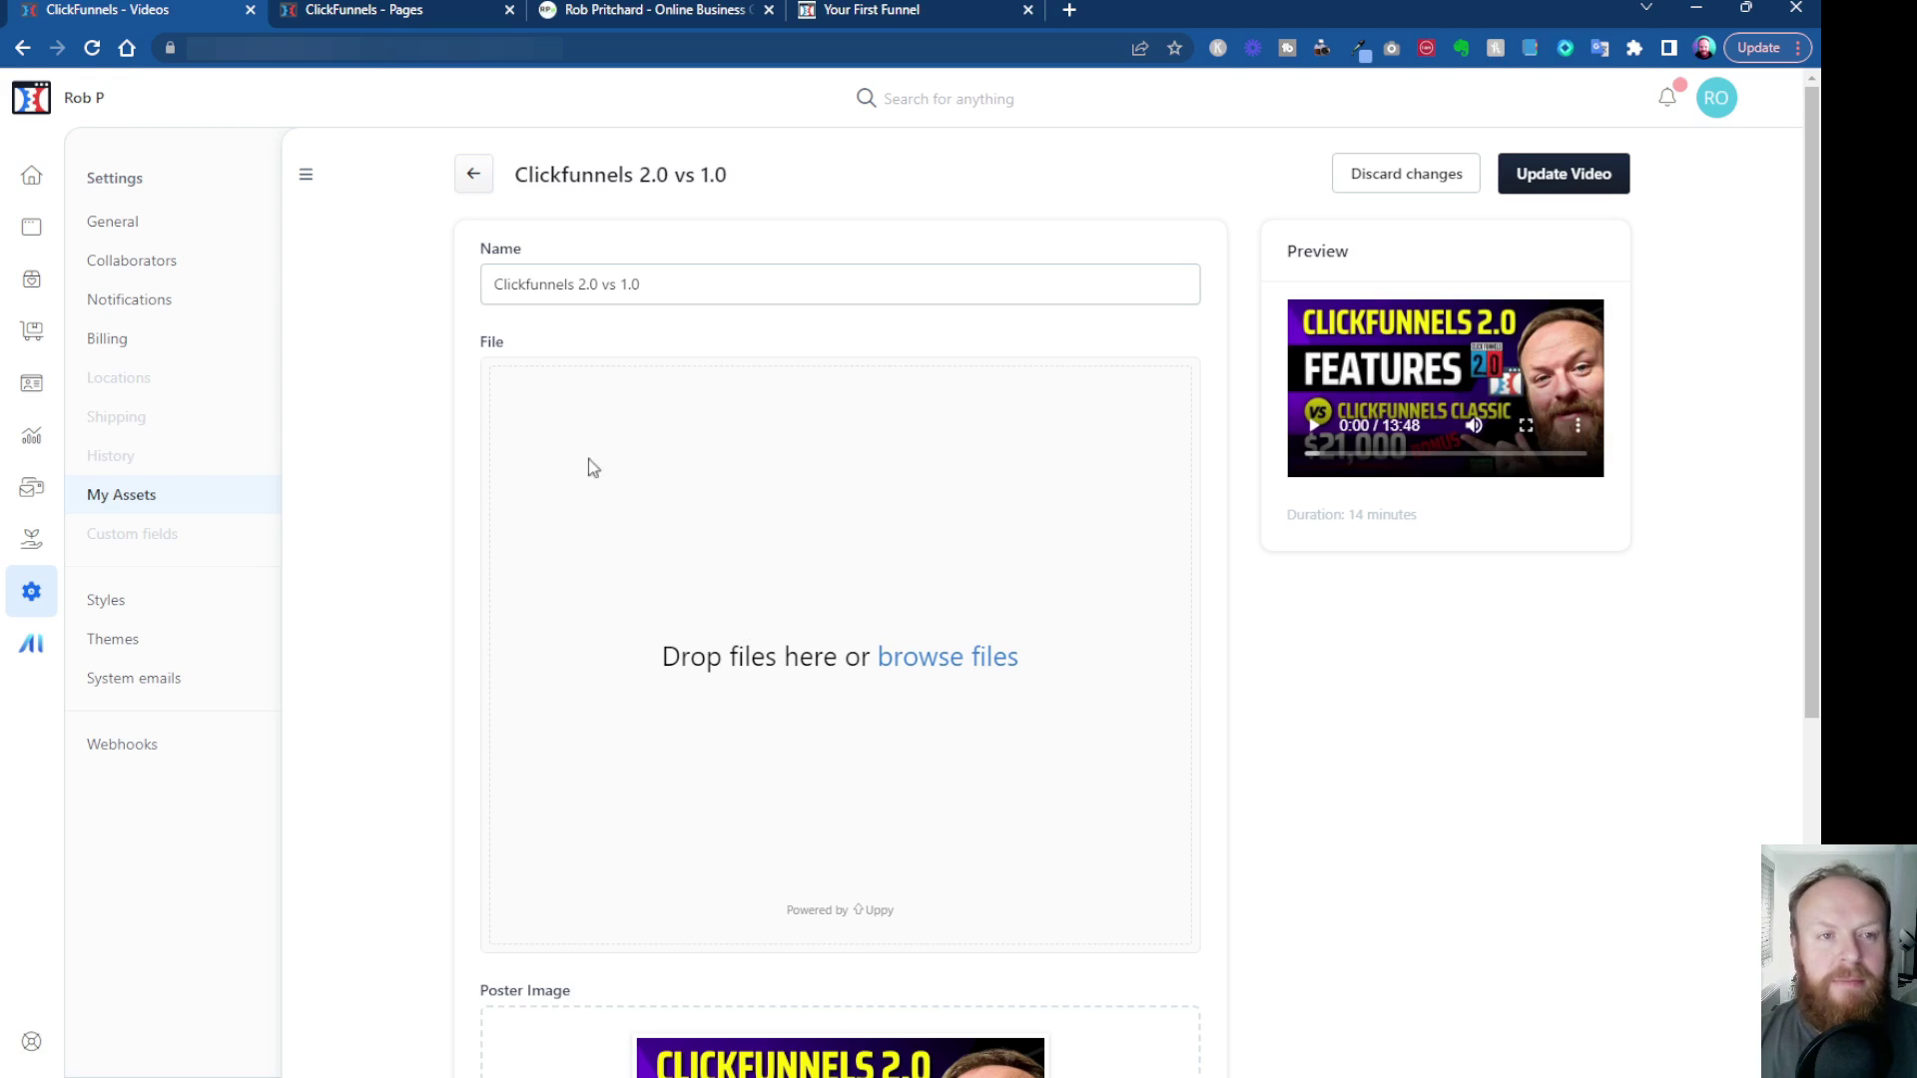
left_click(368, 18)
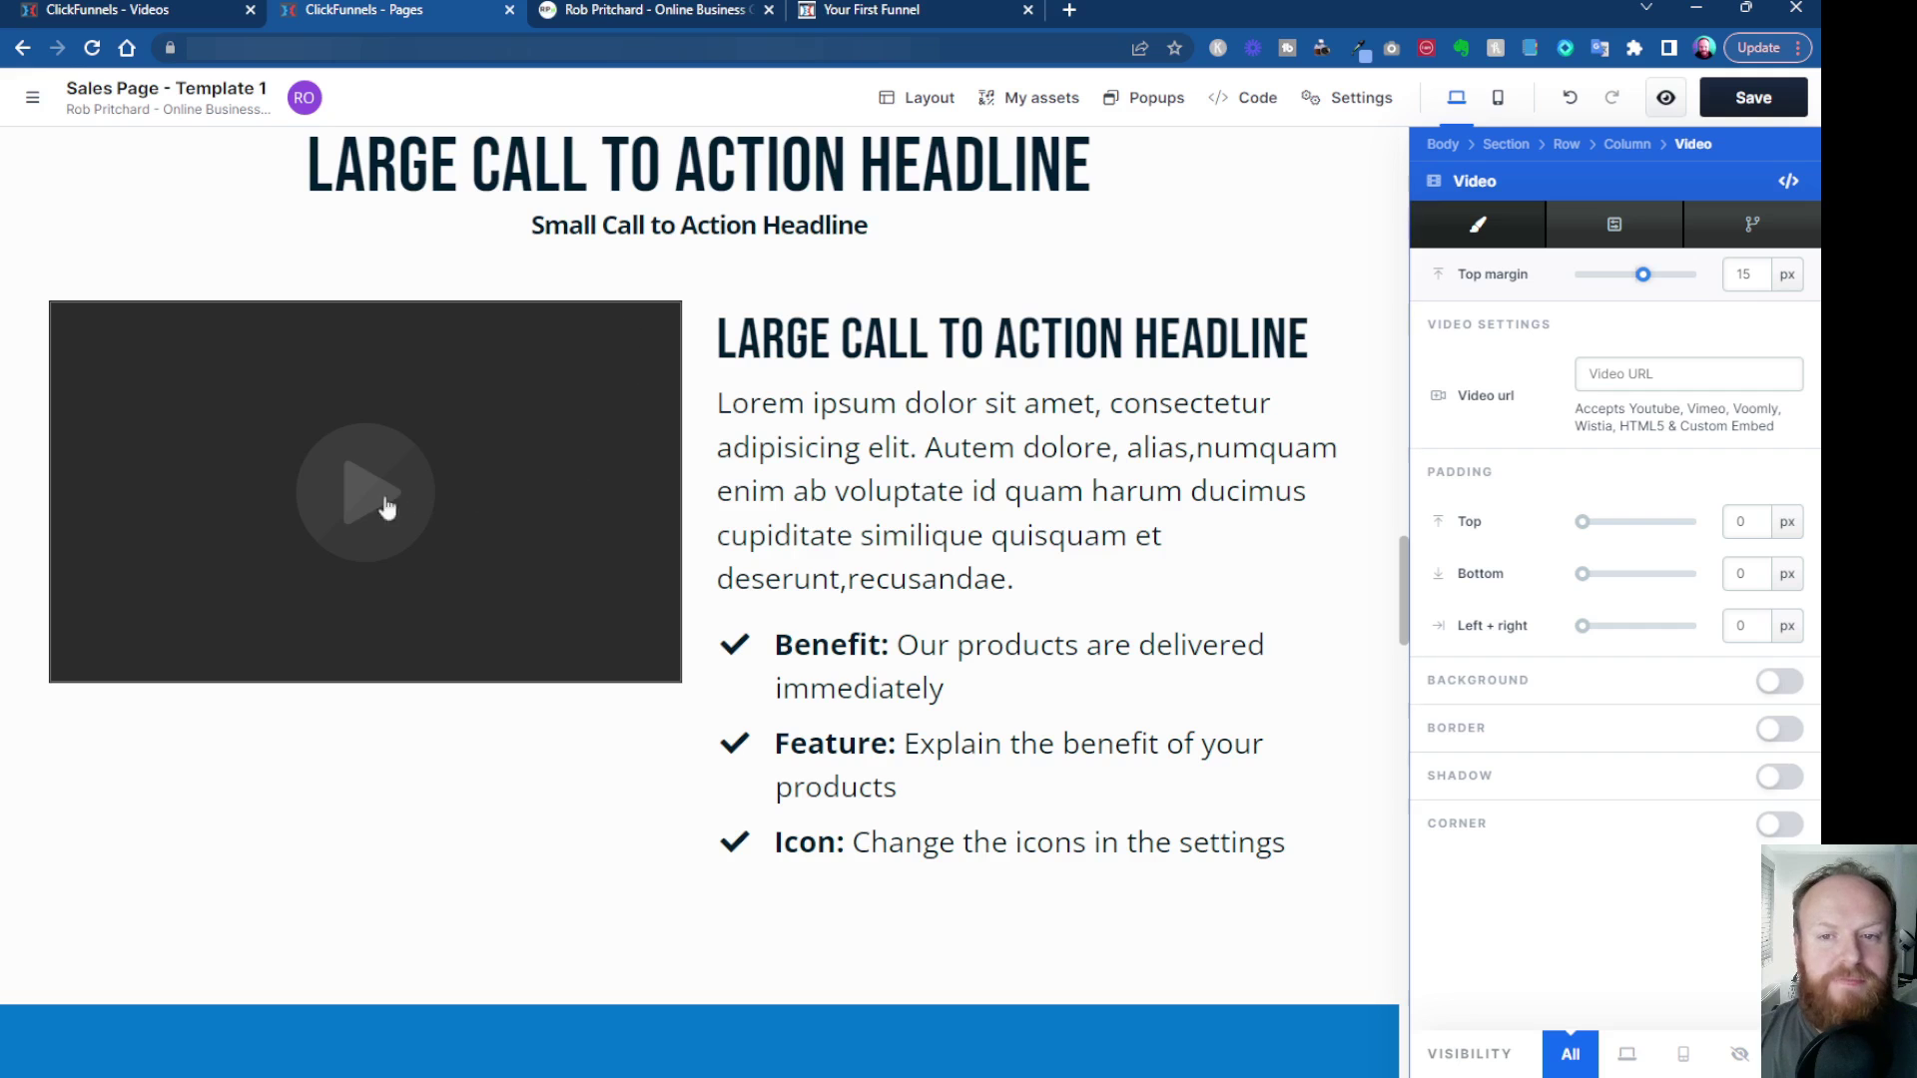
Step: Paste the hosted MP4 and WEBM URLs into the video element's settings and save the page
key("Escape")
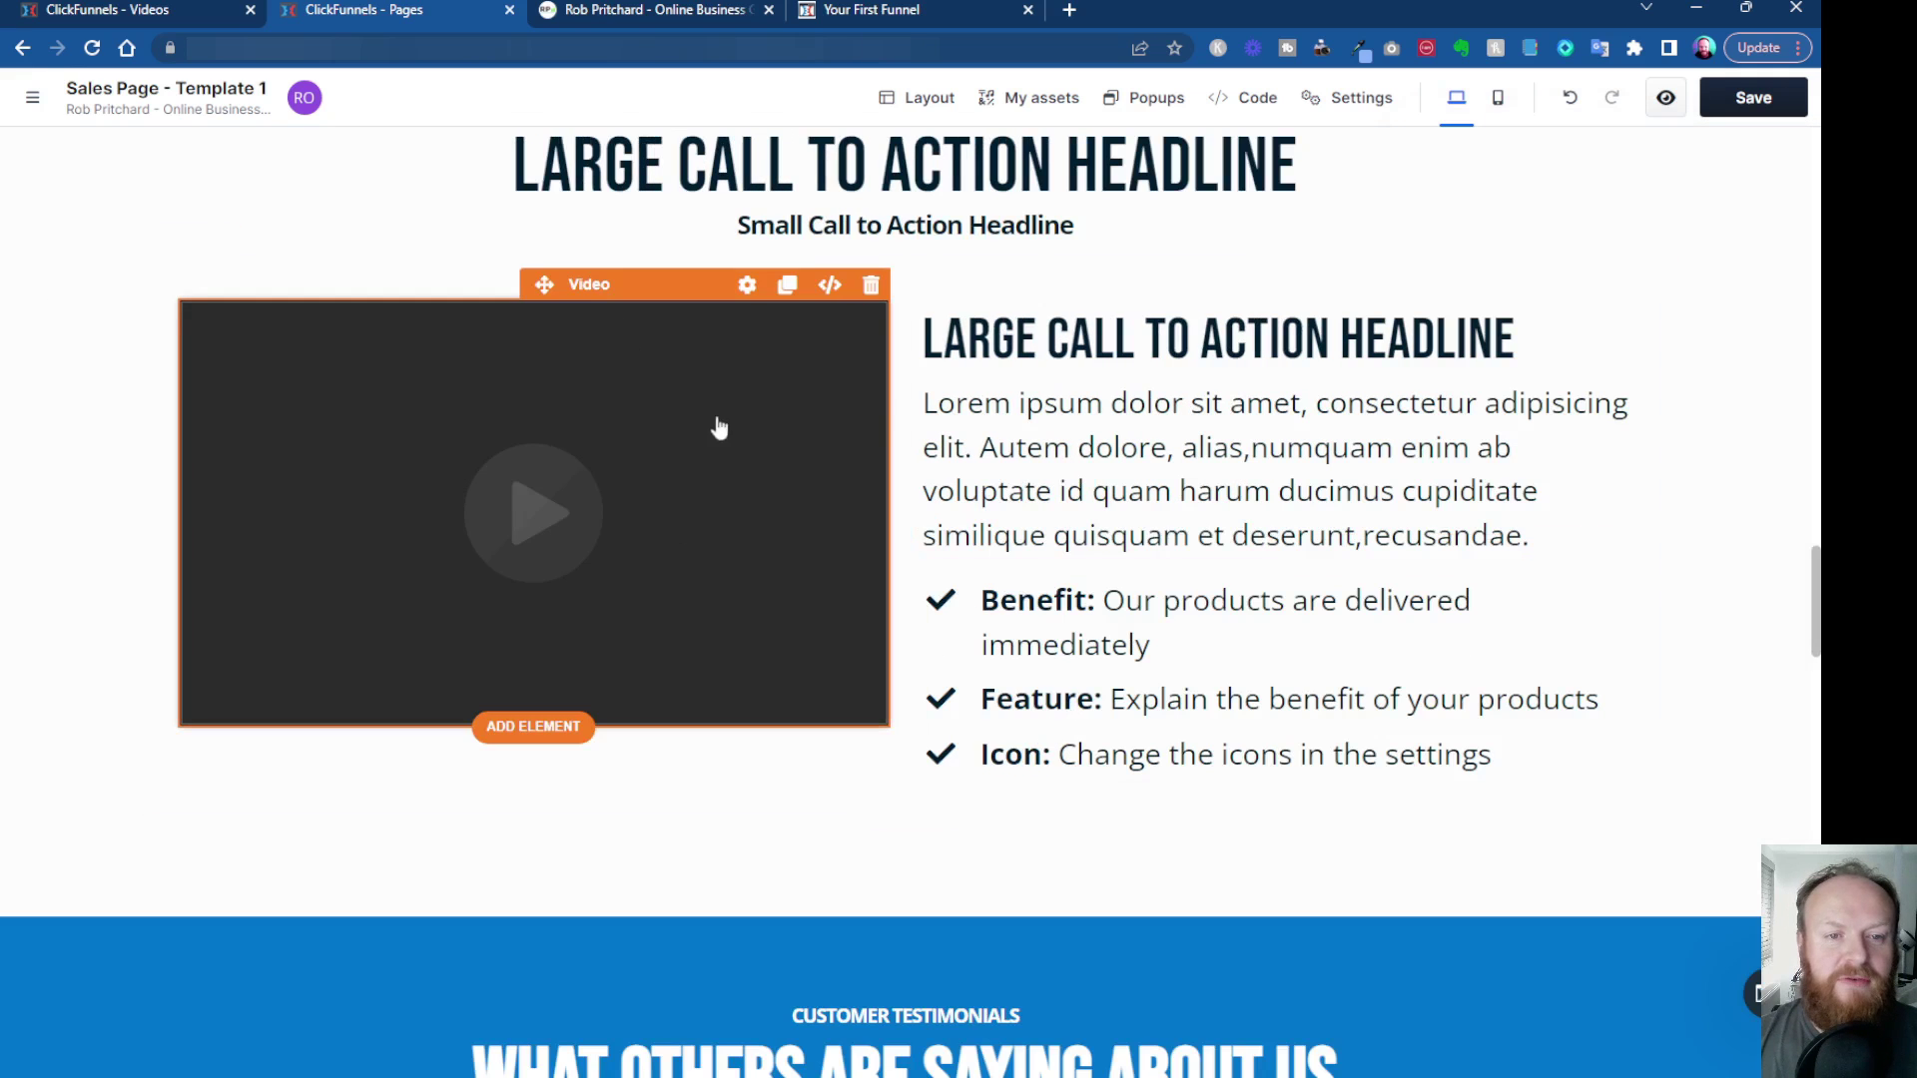
left_click(744, 284)
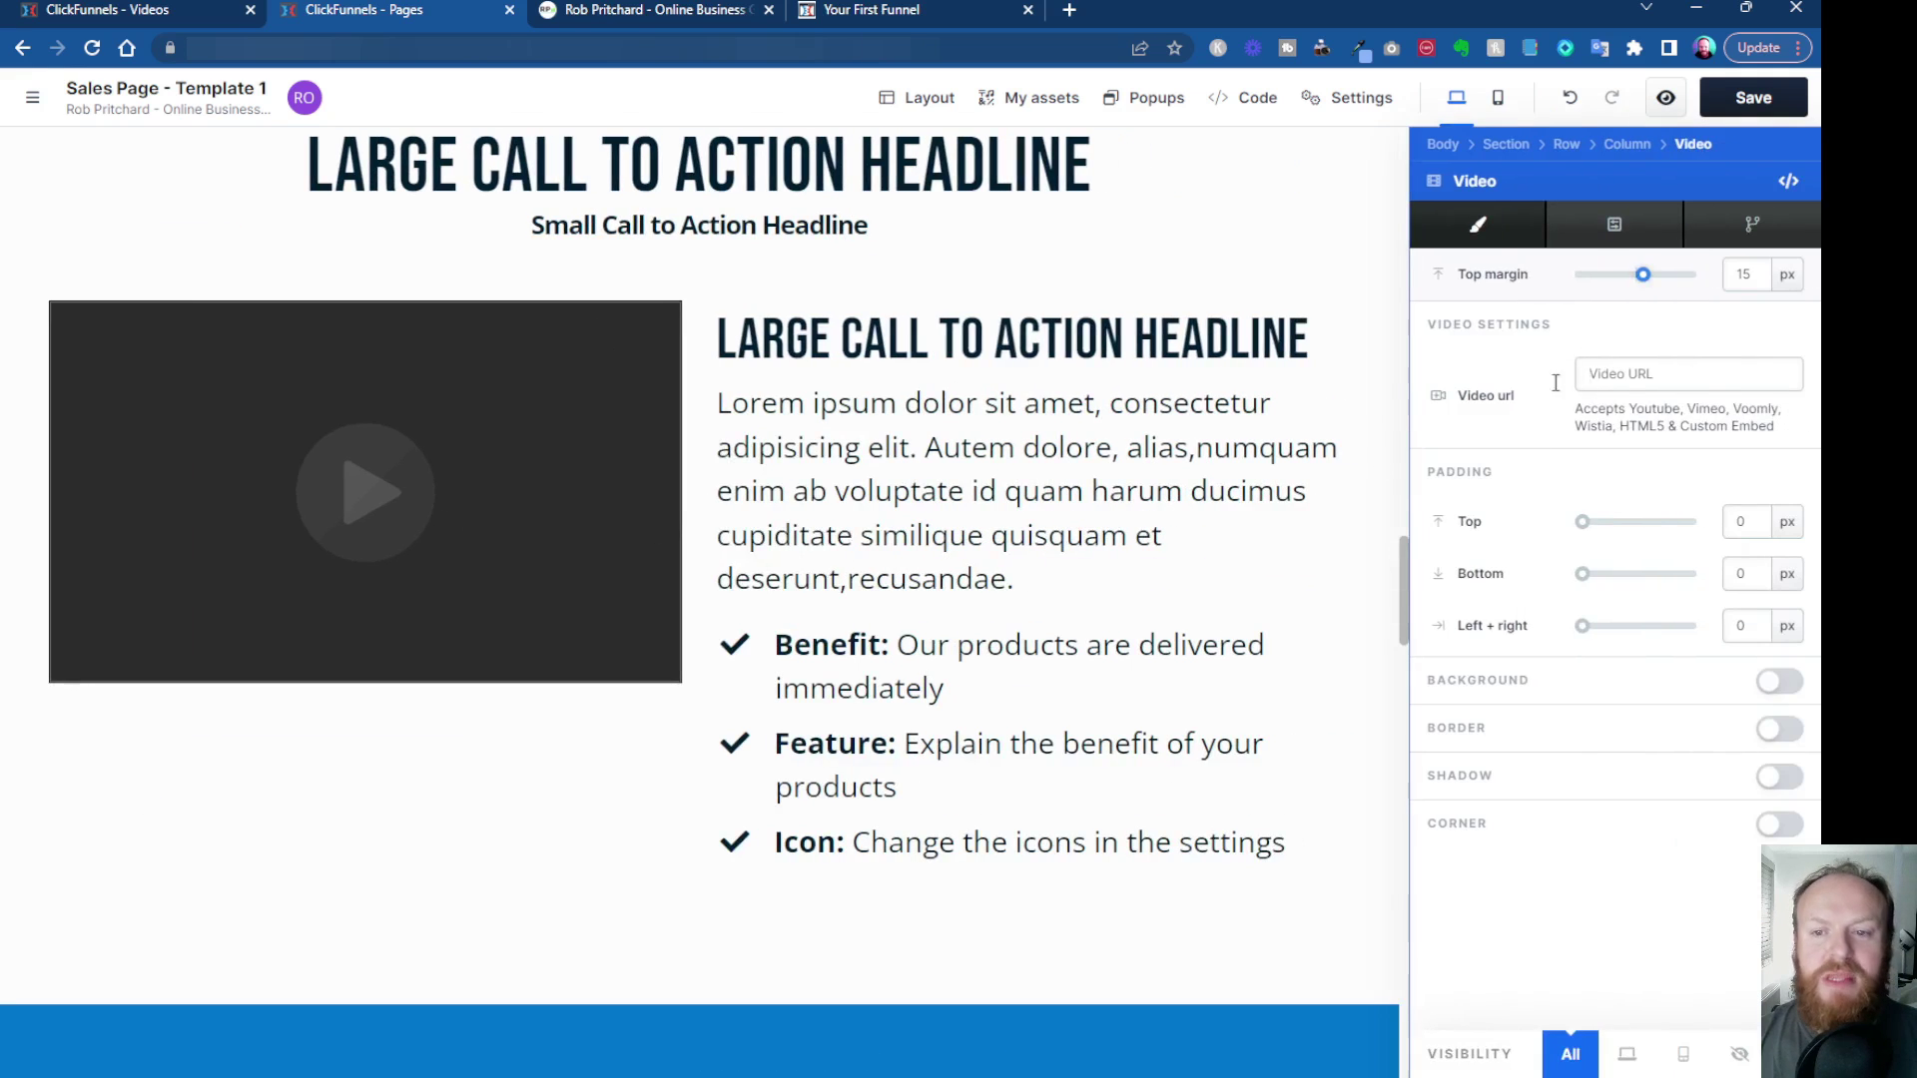
left_click(1611, 374)
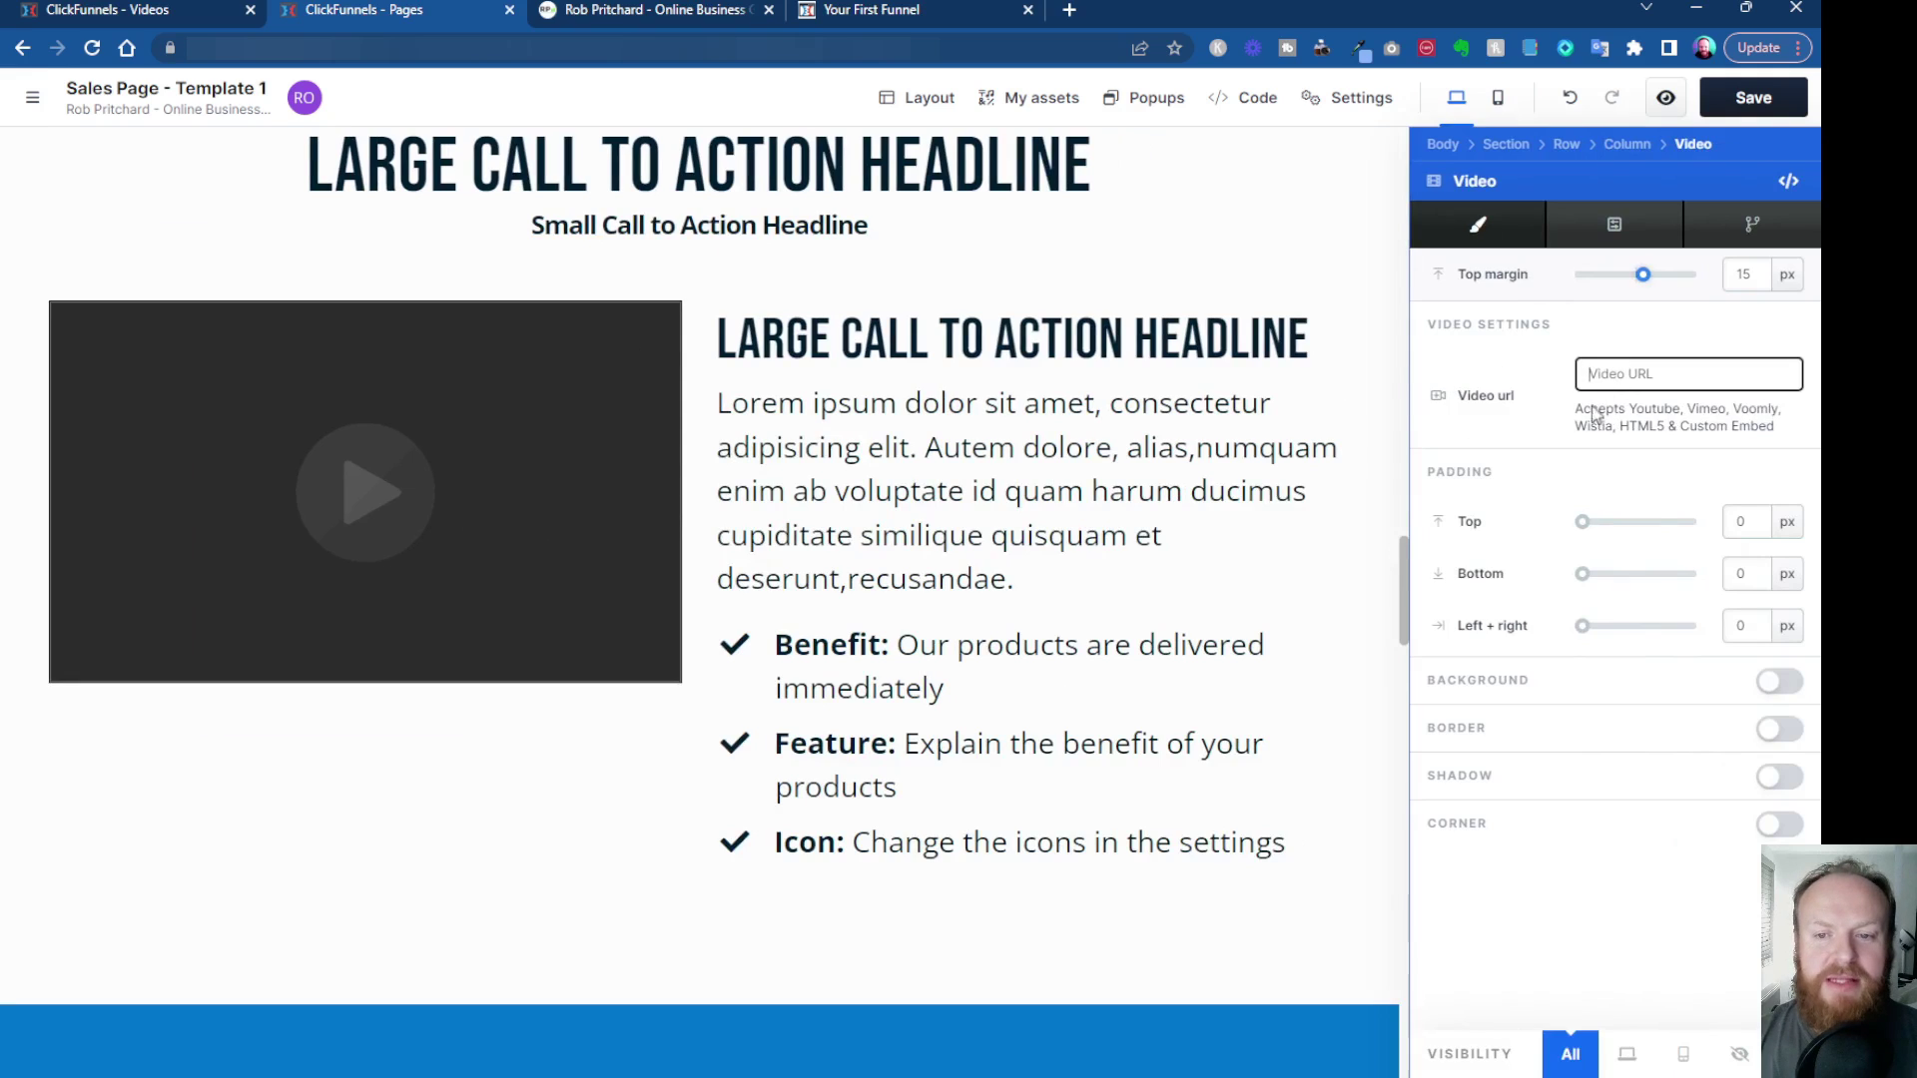
key("ctrl+v")
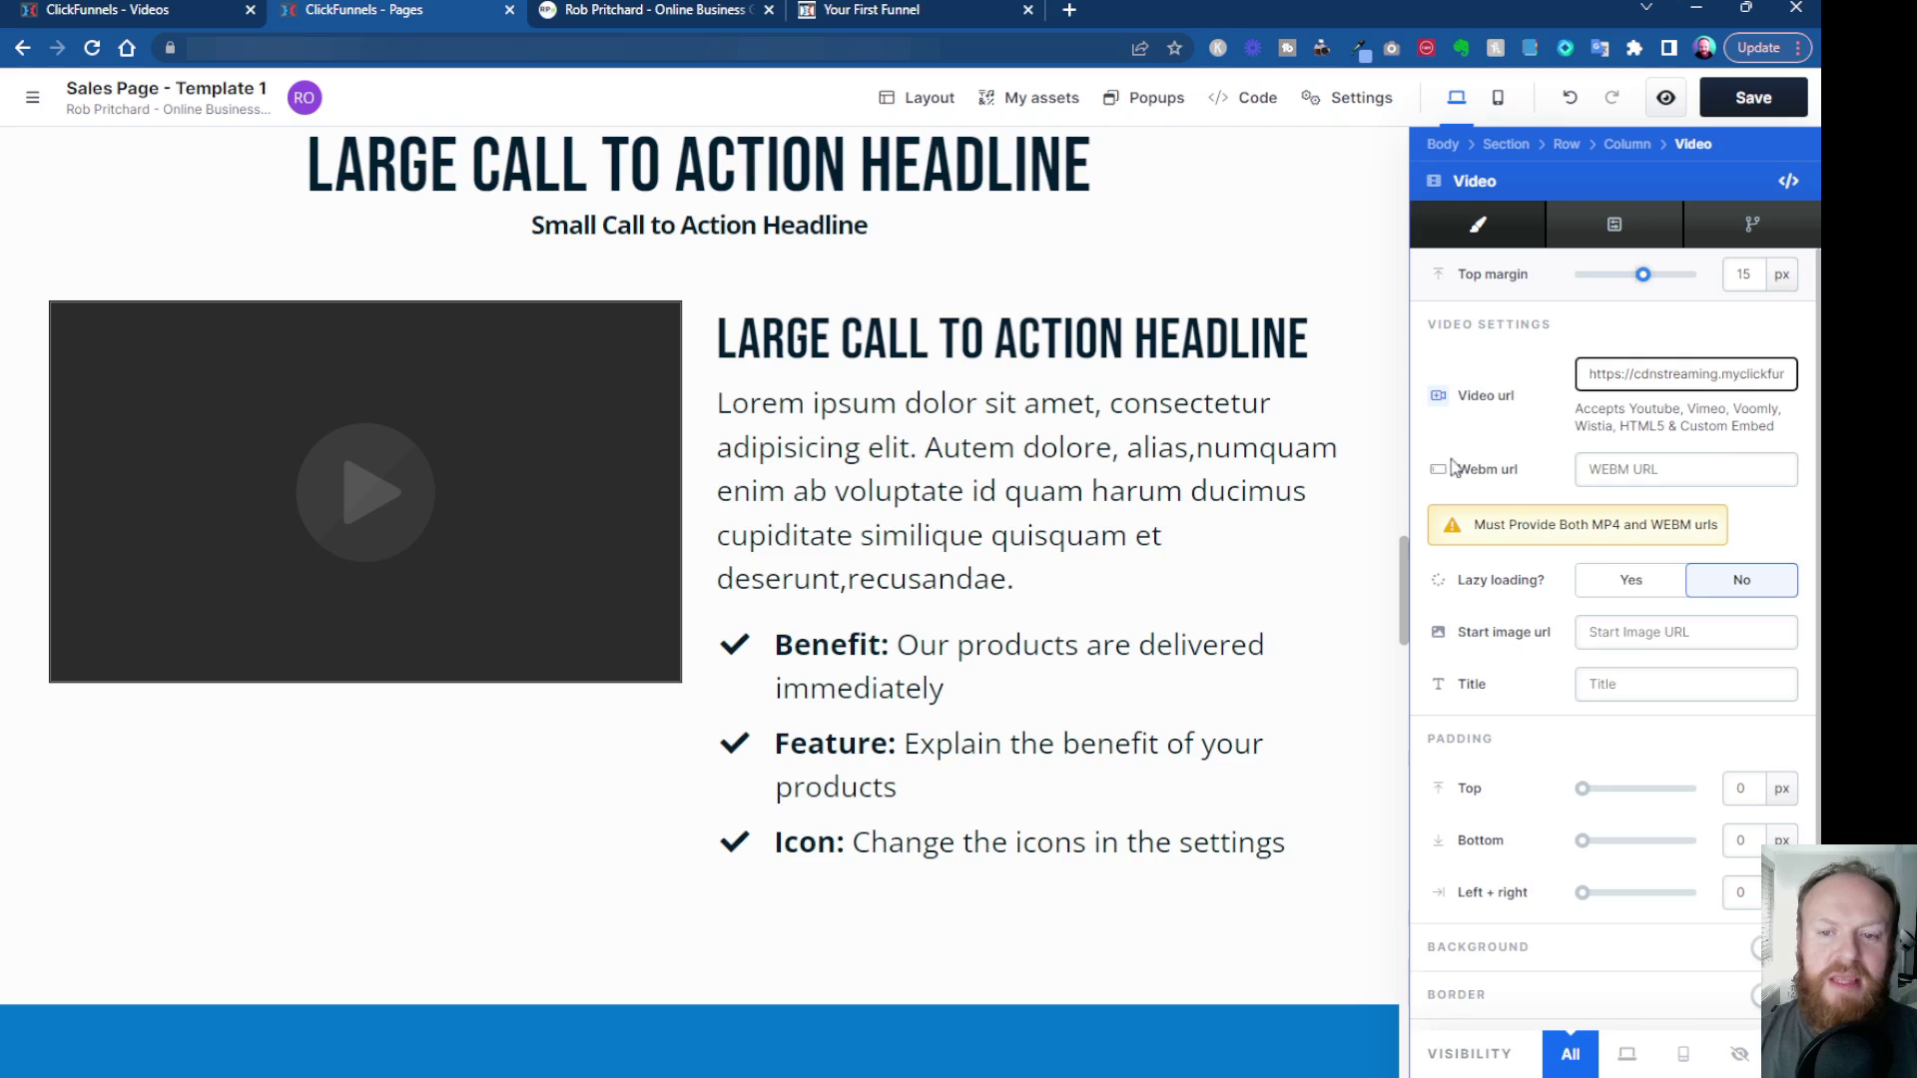
left_click(1630, 471)
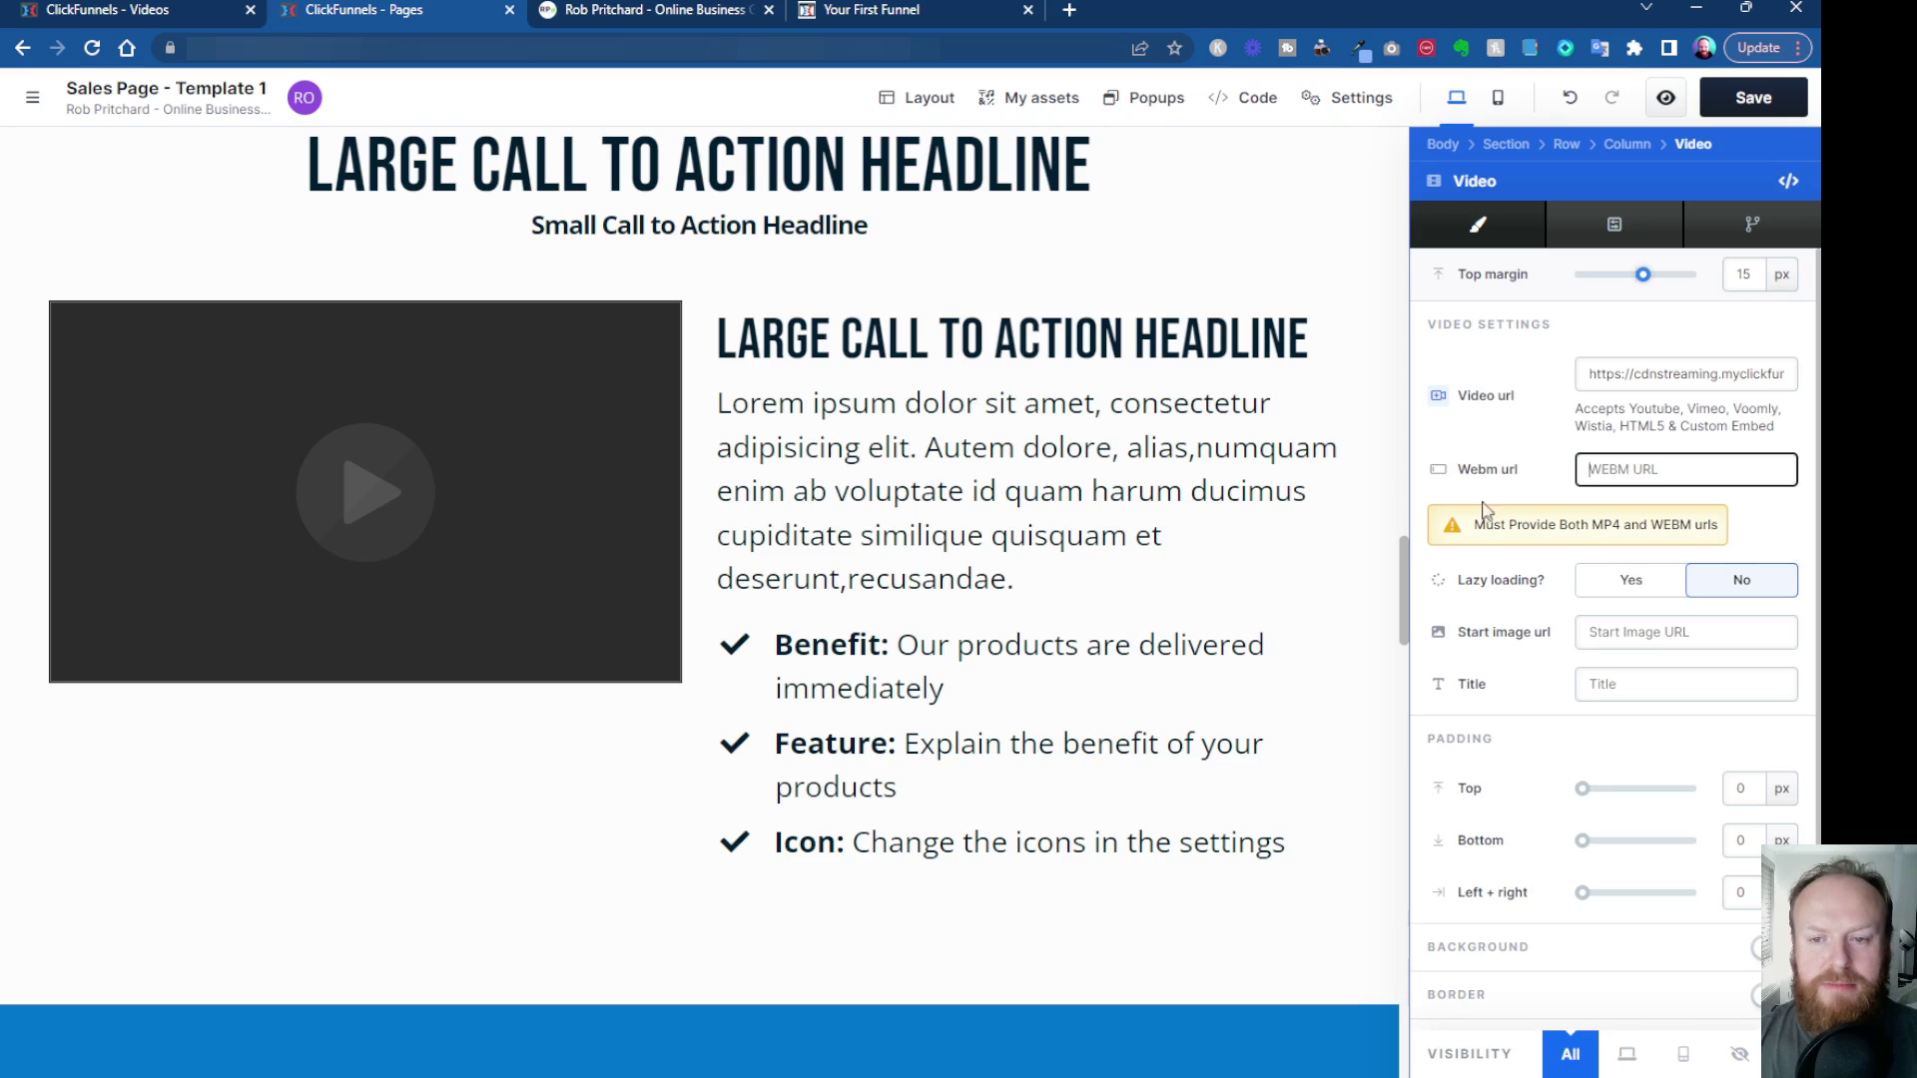
key("ctrl+v")
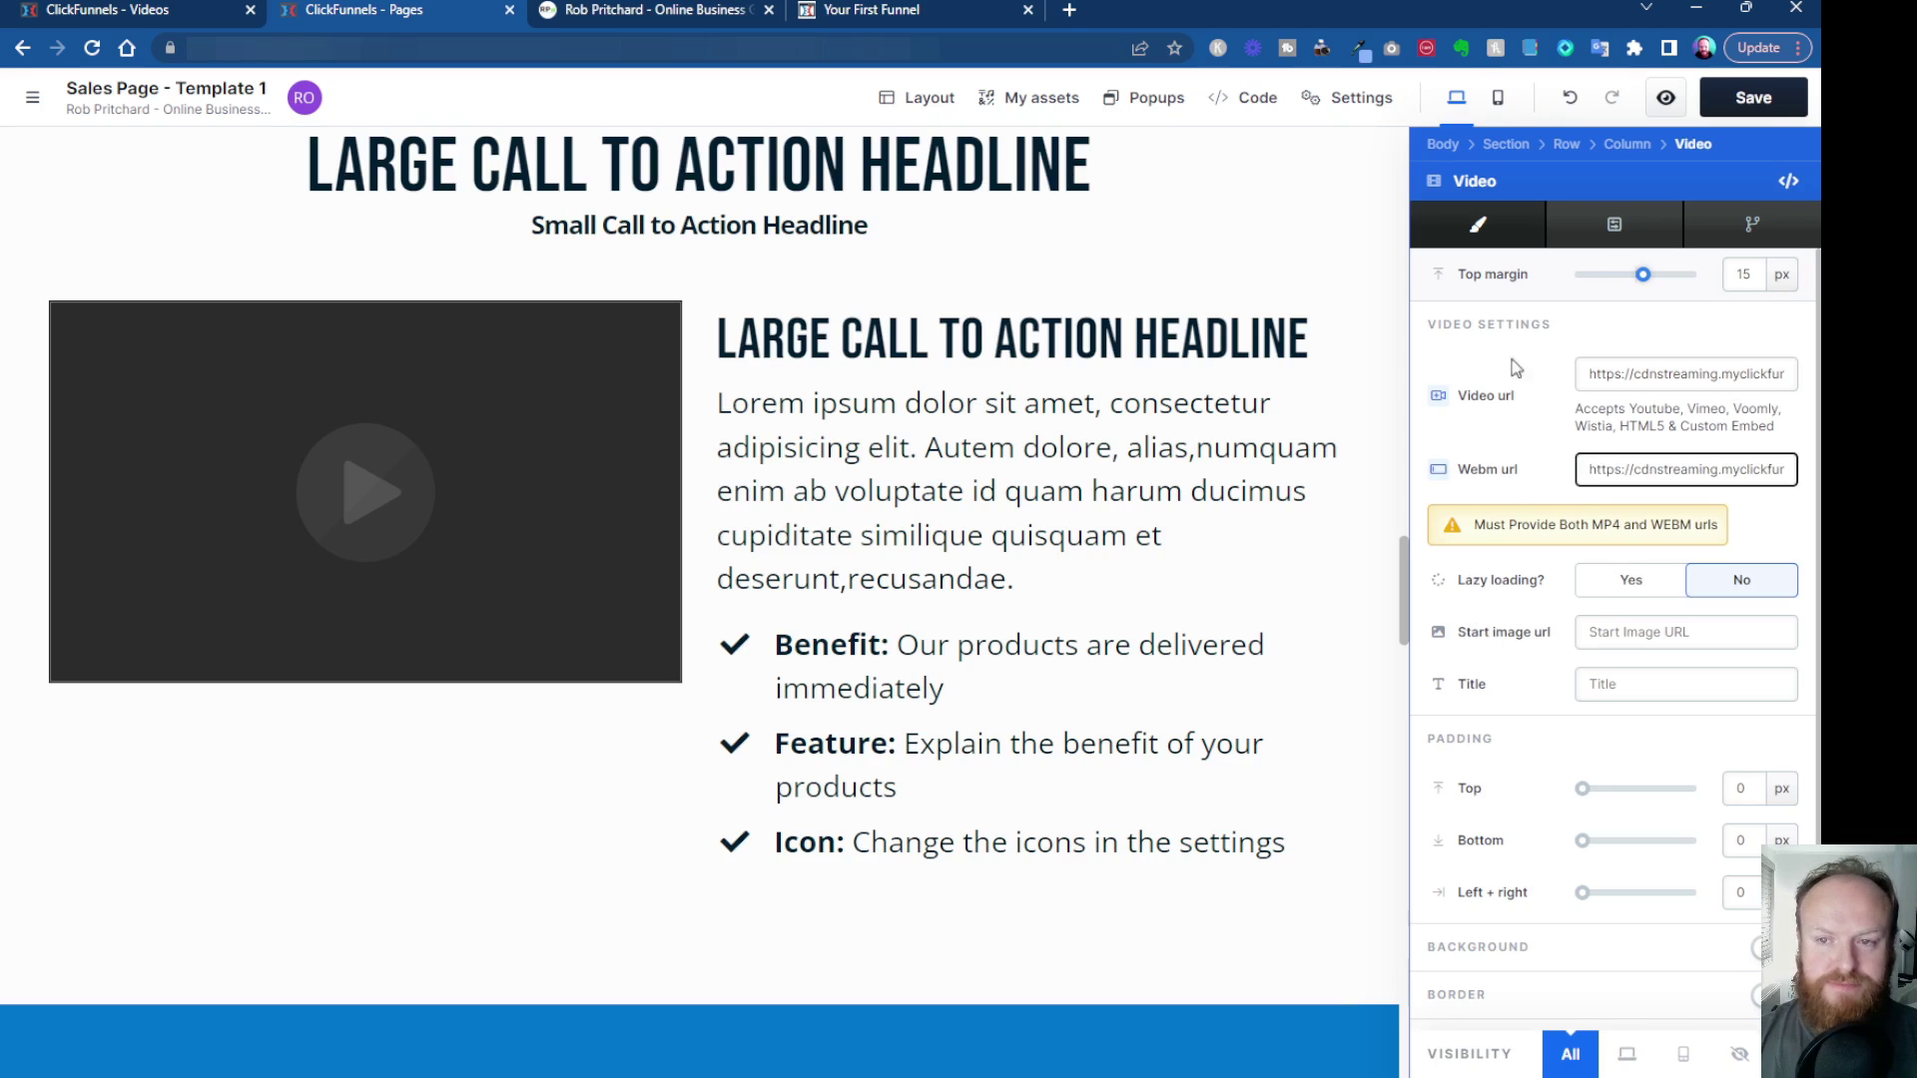
left_click(1746, 99)
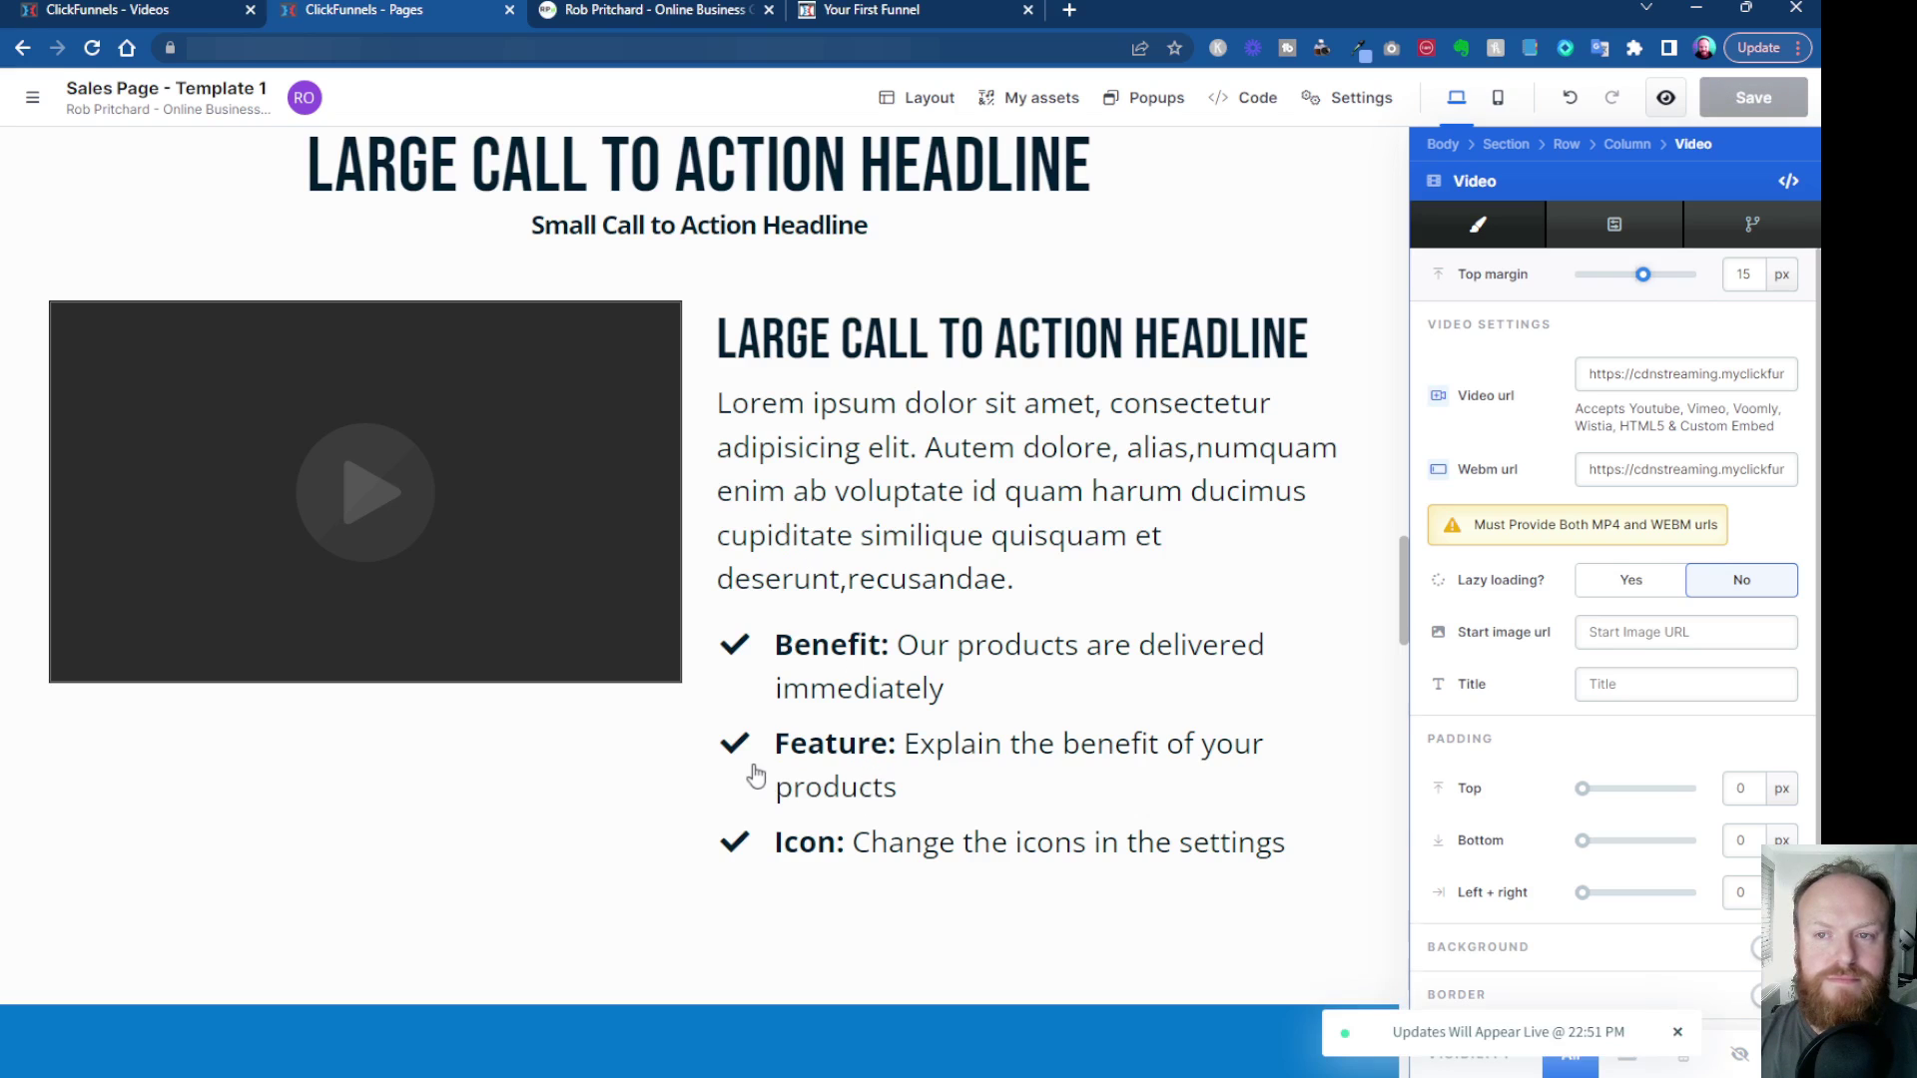
key("Escape")
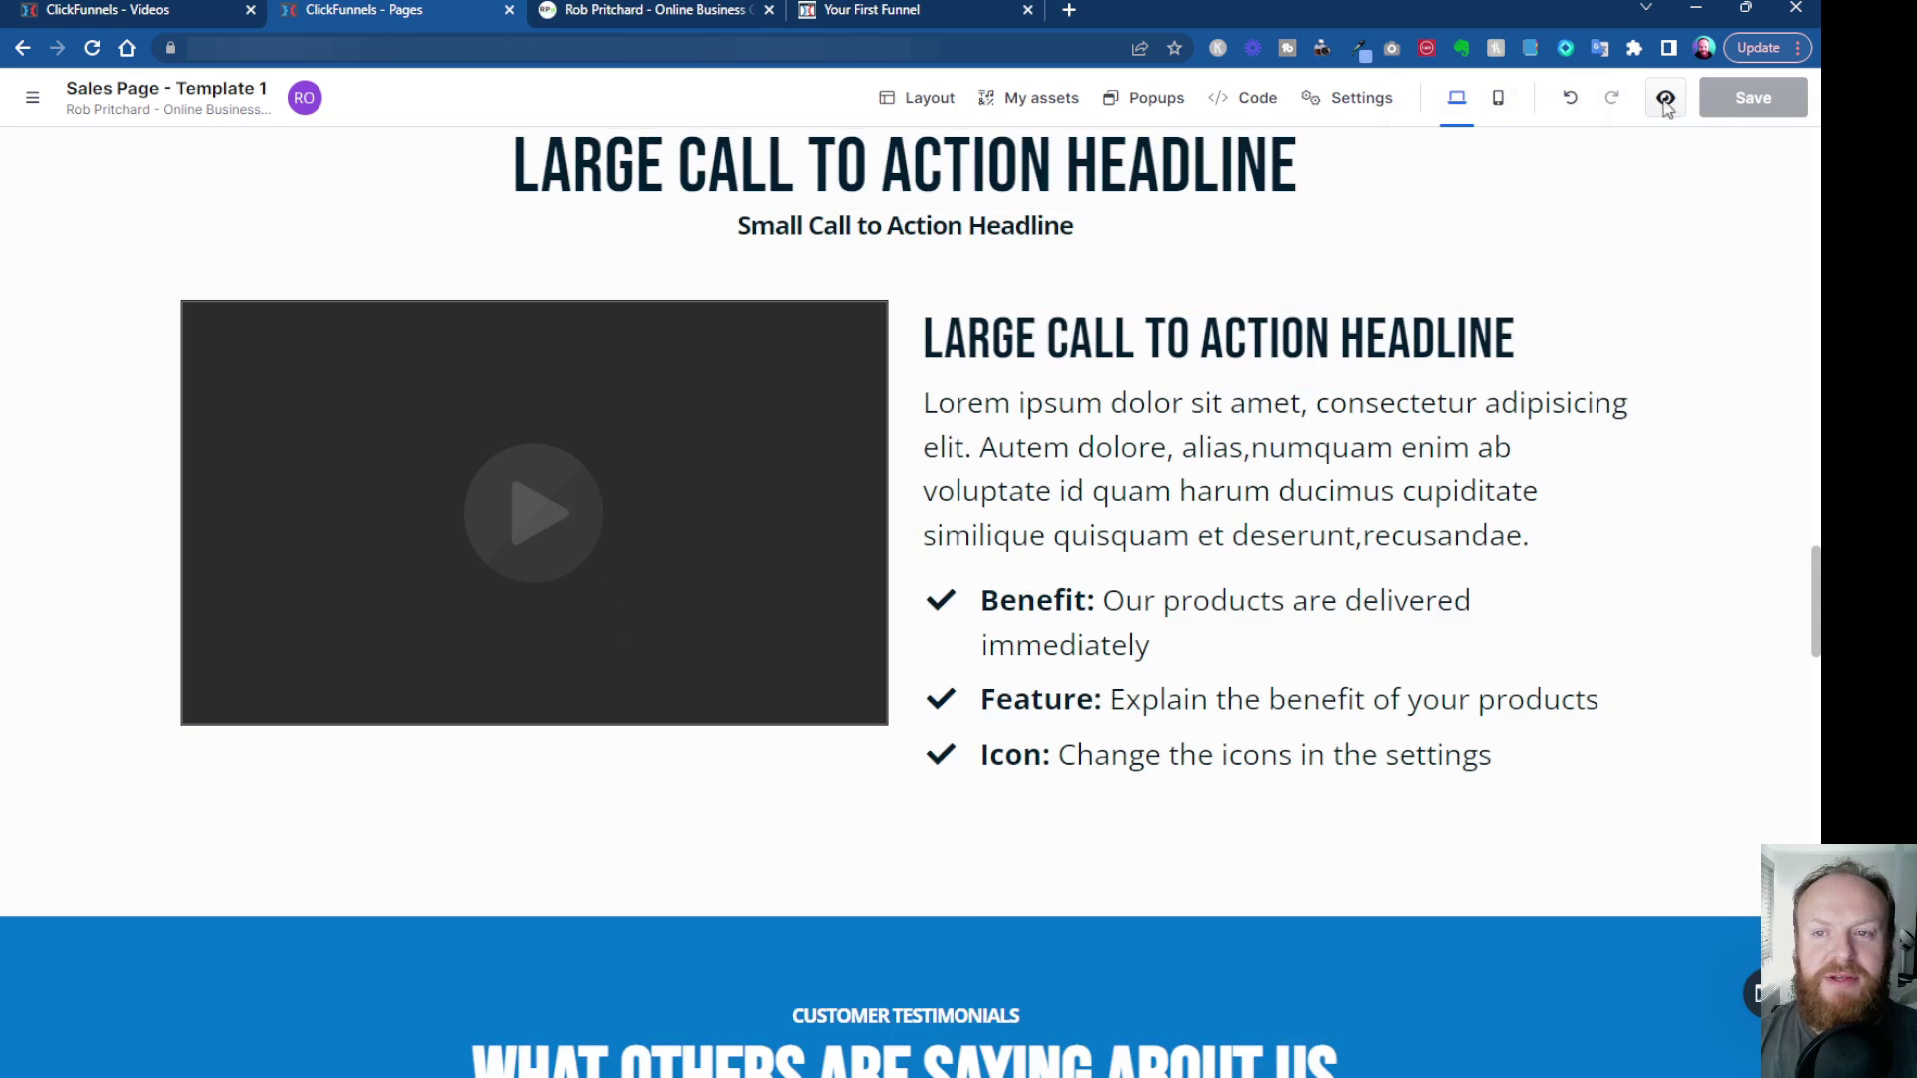
left_click(1665, 99)
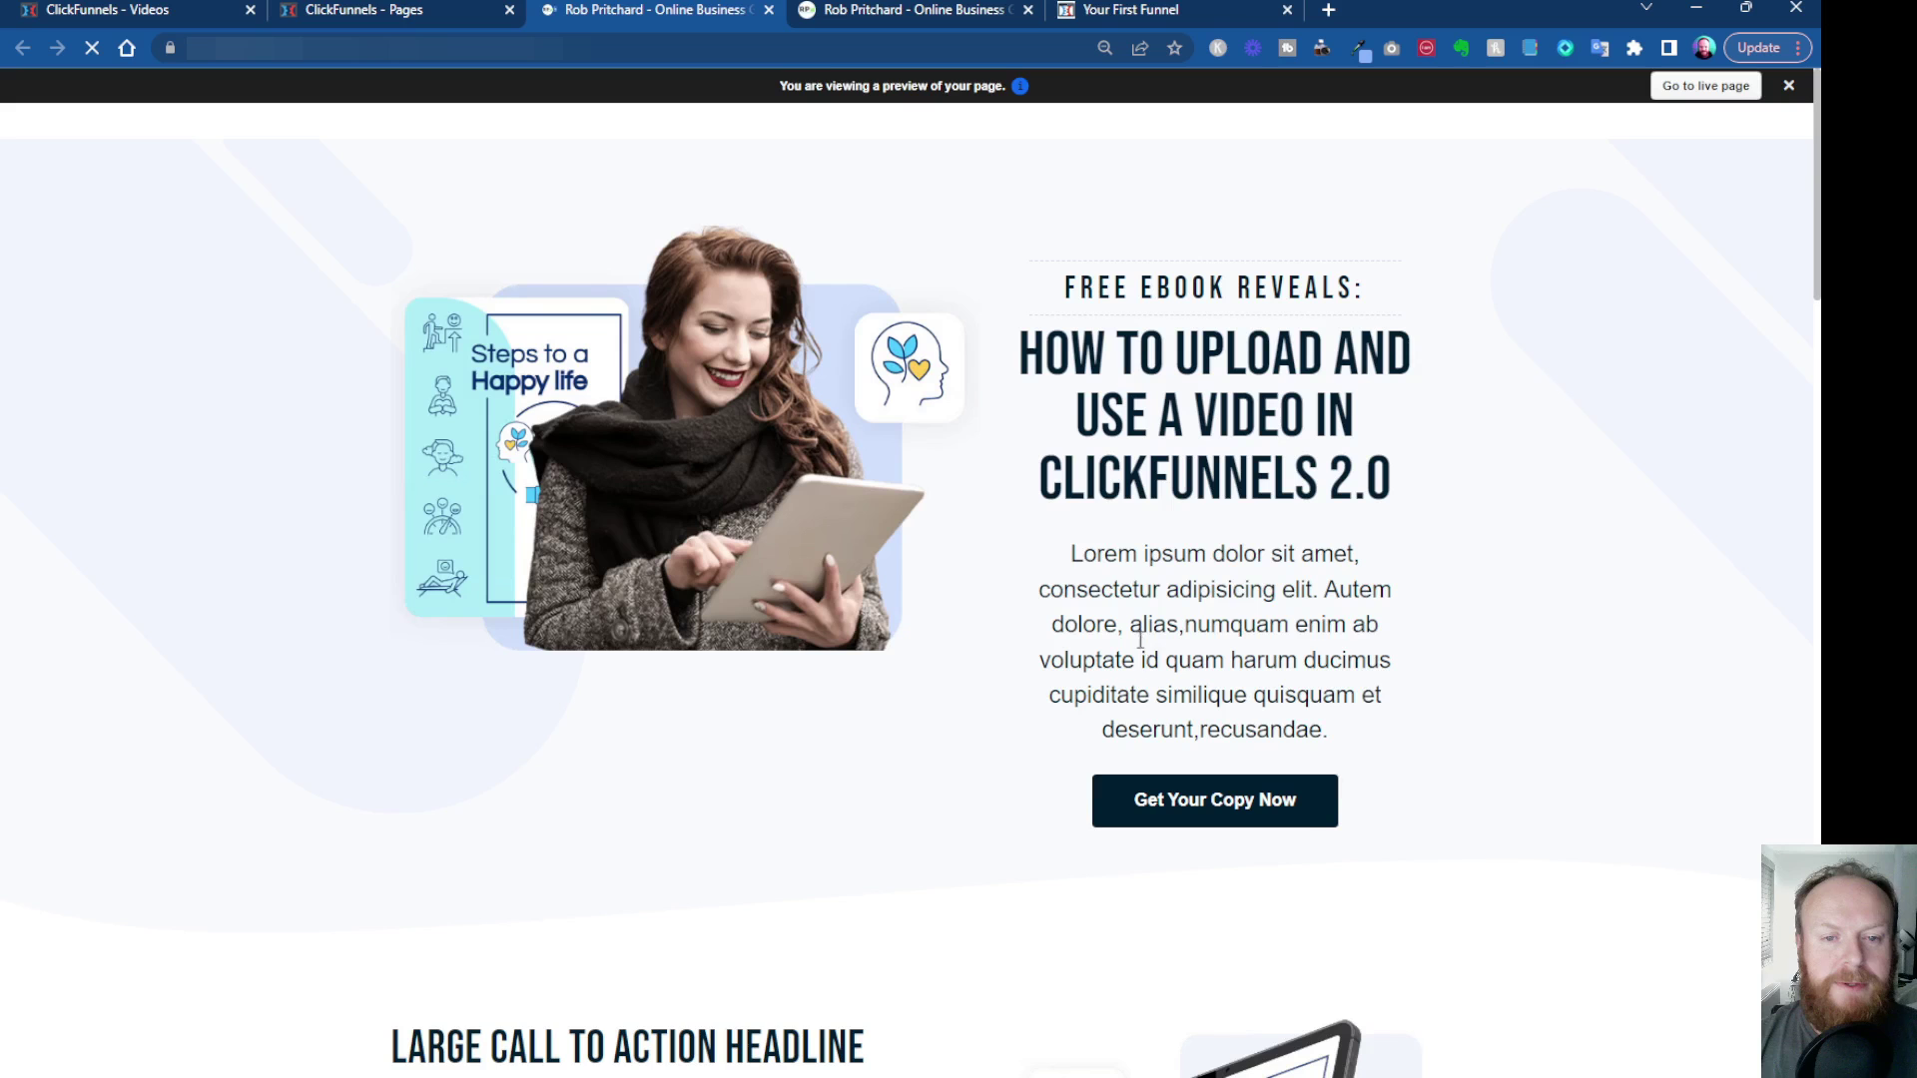
scroll(908, 681, "down", 5)
scroll(908, 681, "down", 4)
scroll(907, 681, "down", 6)
scroll(908, 681, "down", 2)
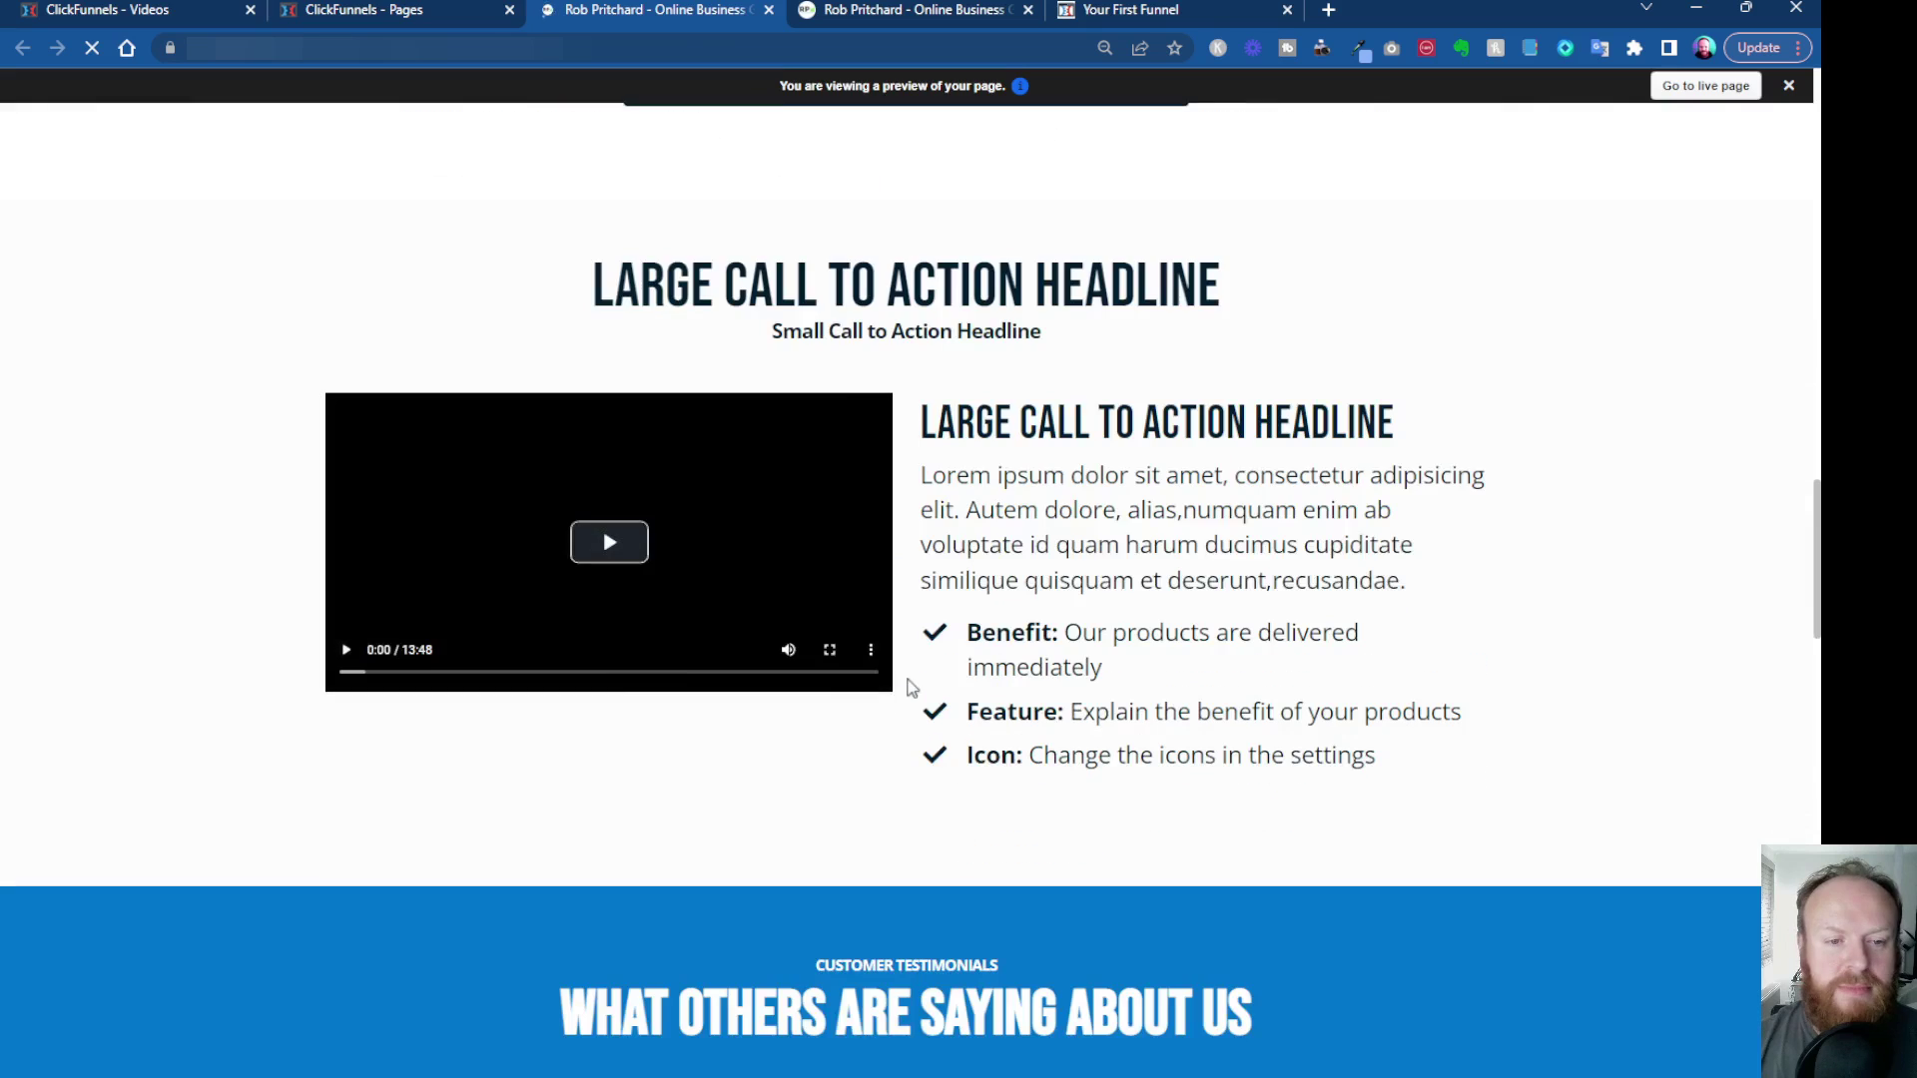
left_click(614, 550)
left_click(716, 592)
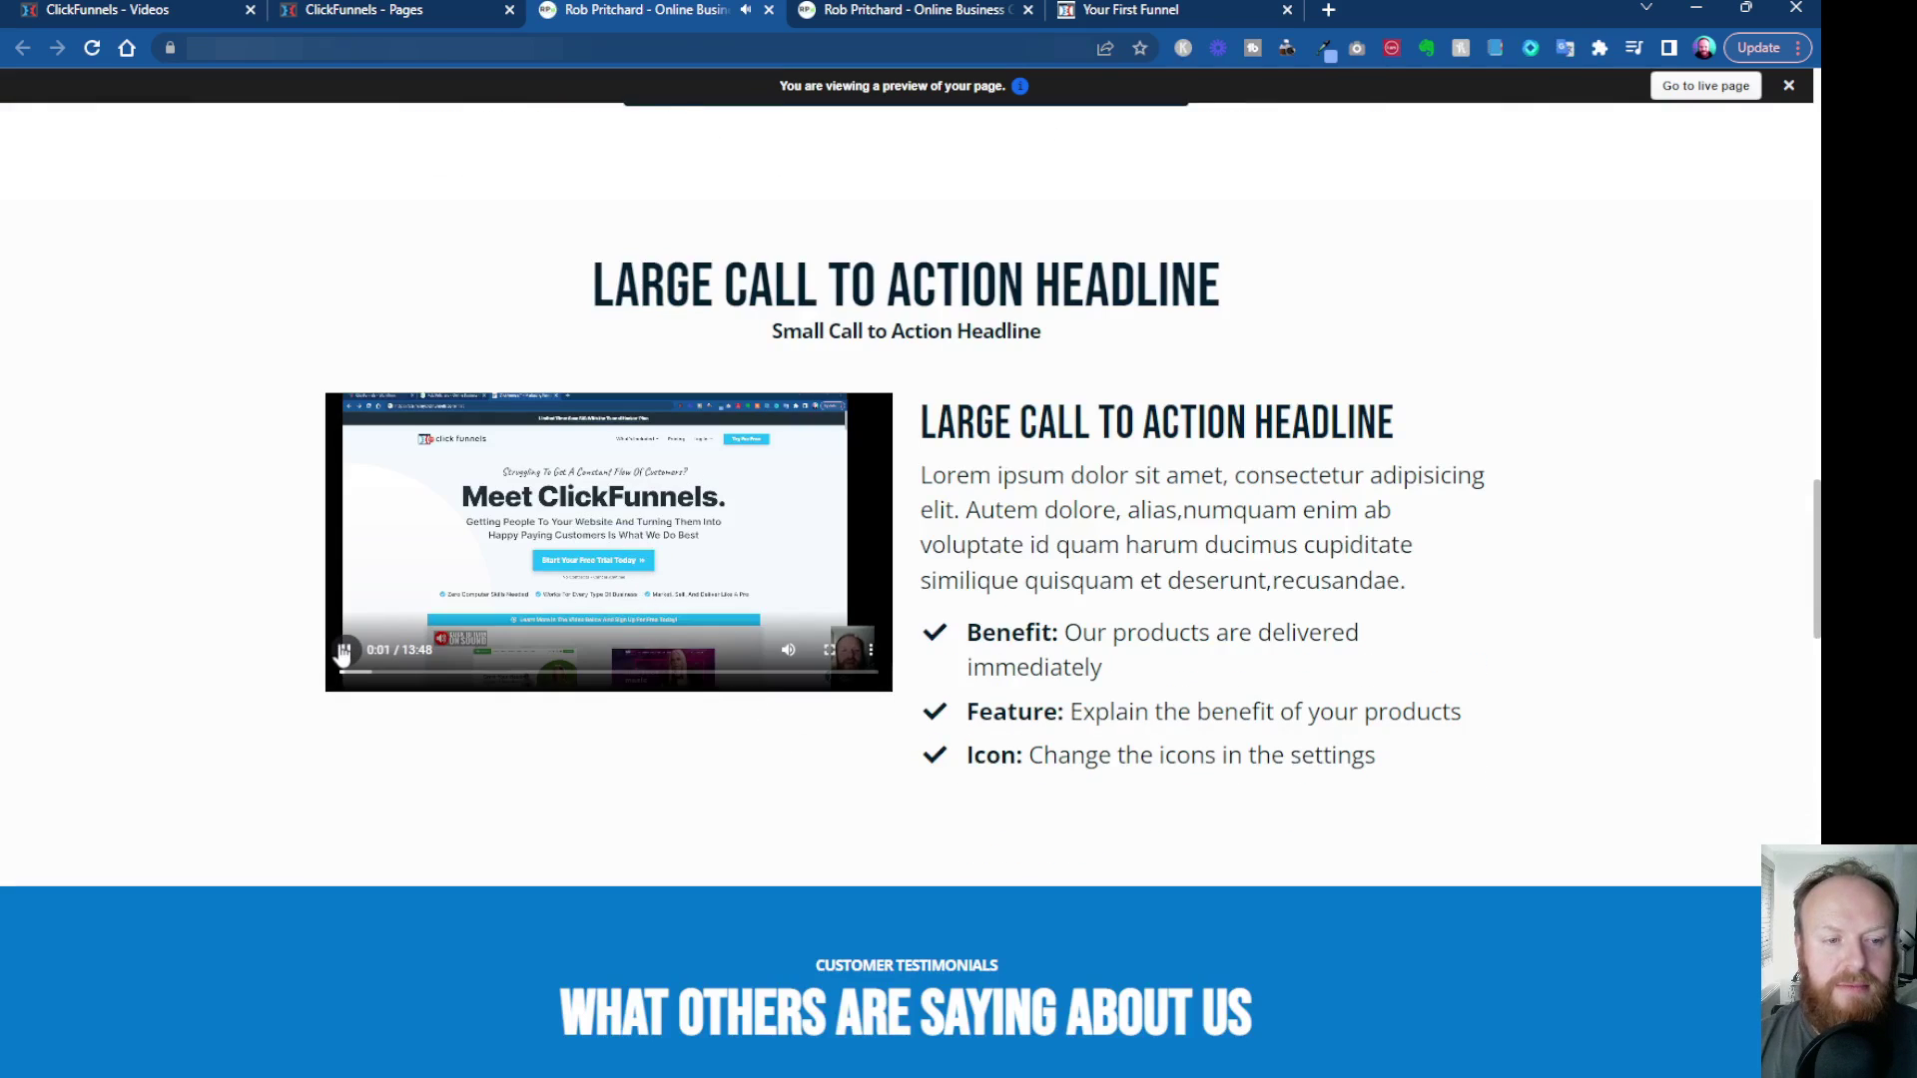
left_click(870, 650)
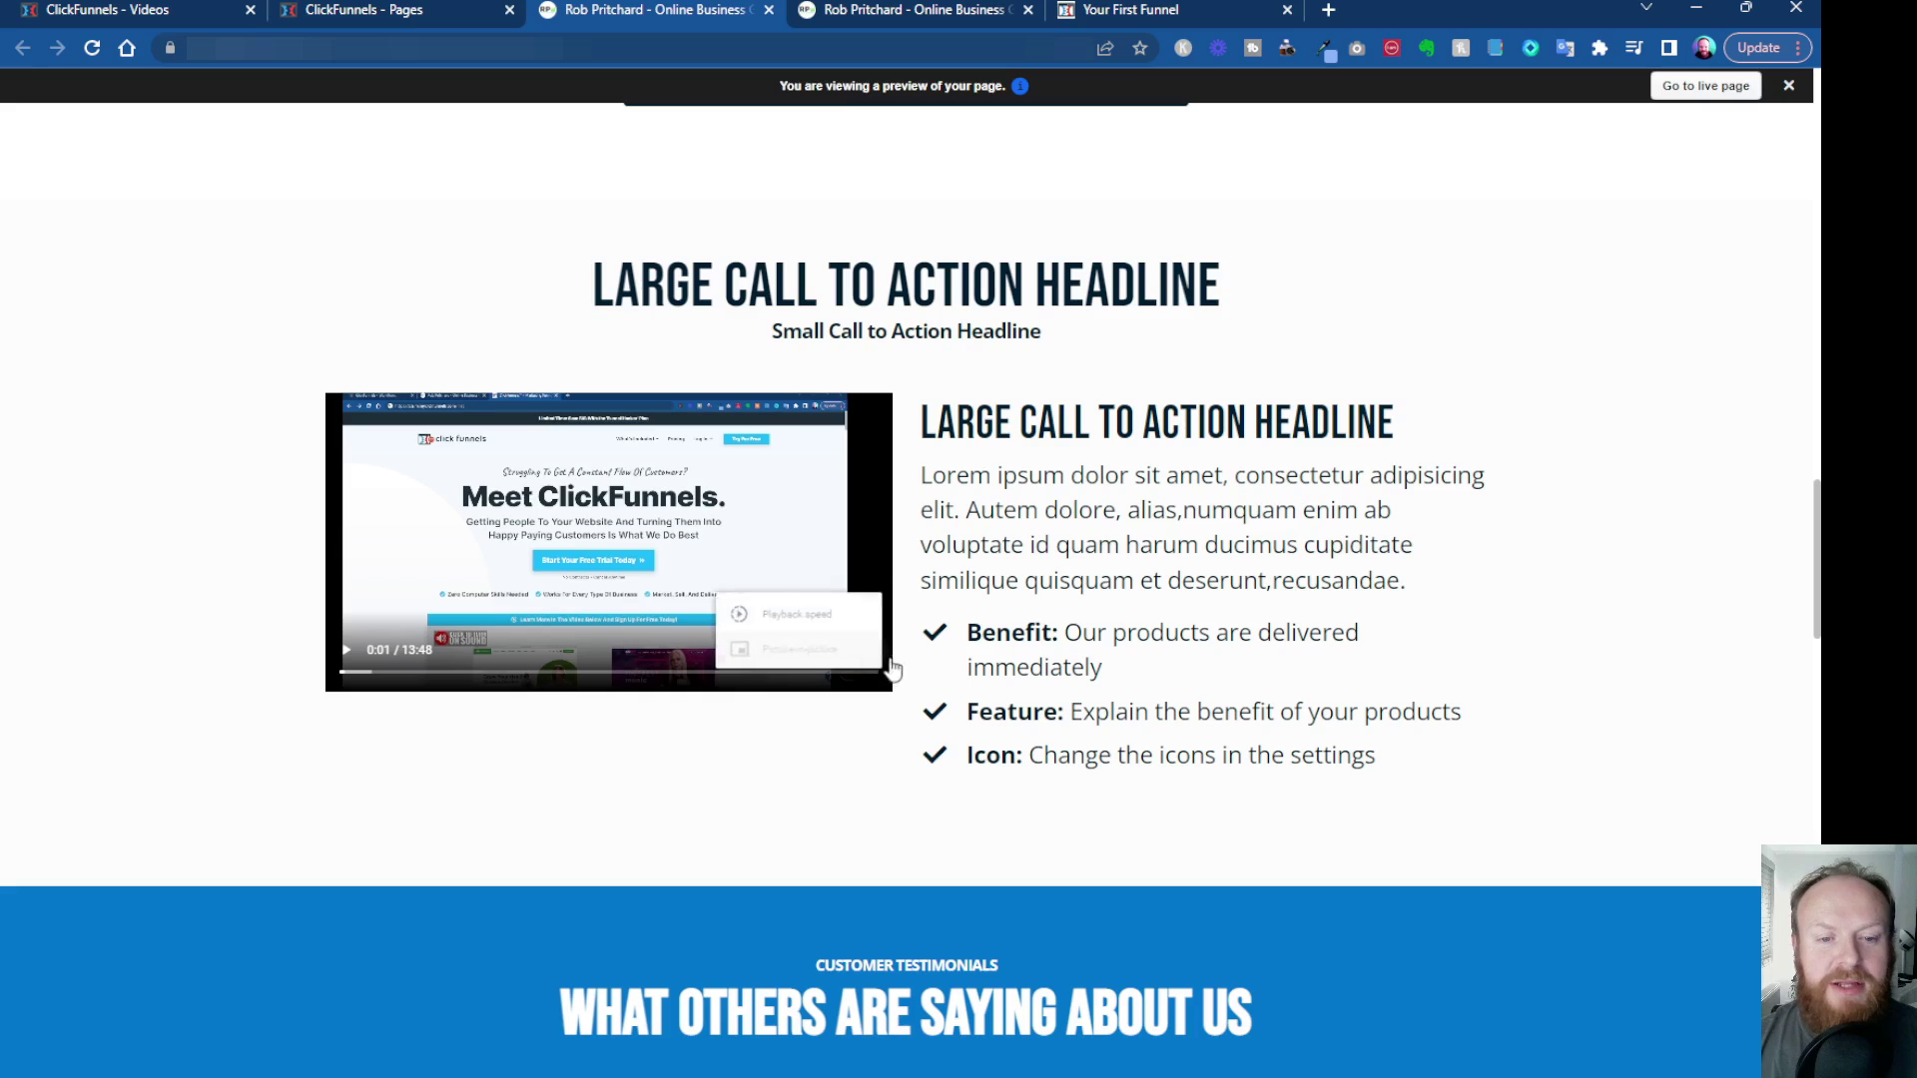
left_click(706, 791)
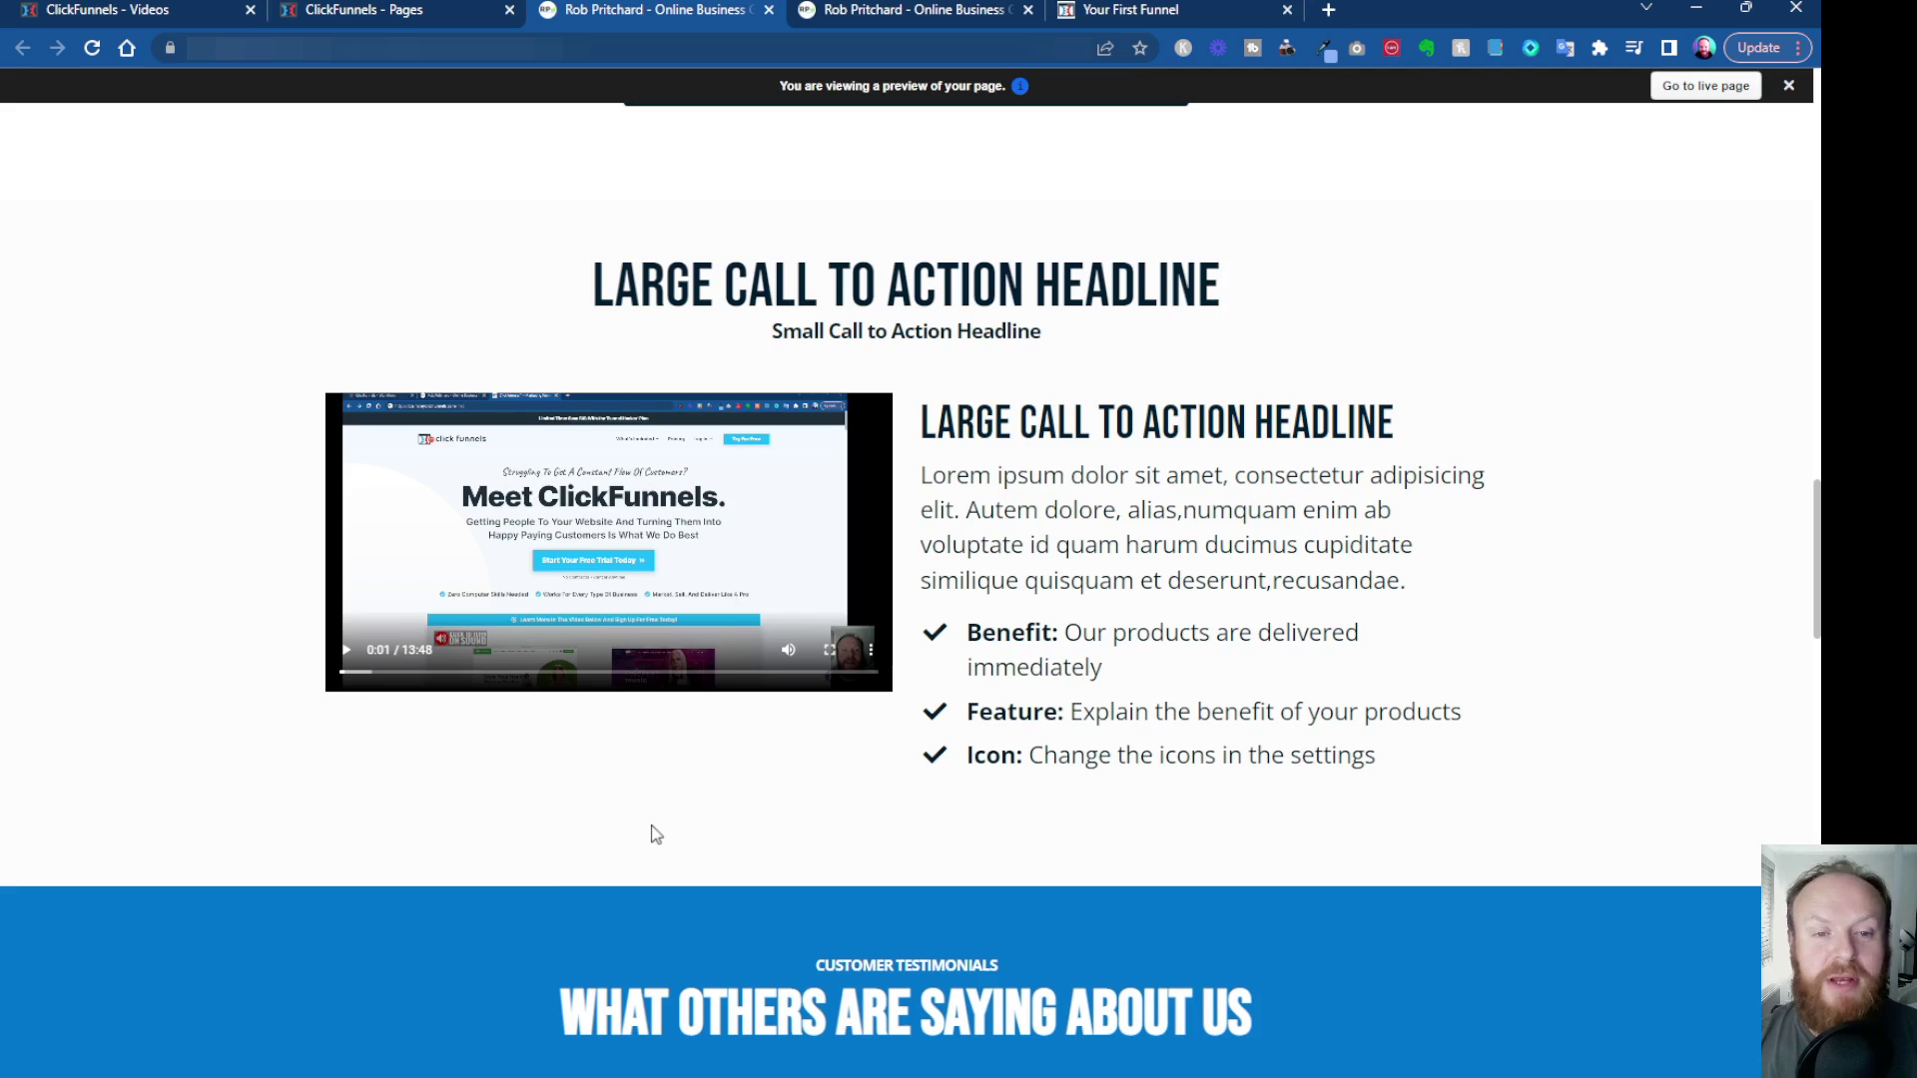
Step: Review the hosted video's player options, then reopen the sales page video settings holding both URLs
key("Escape")
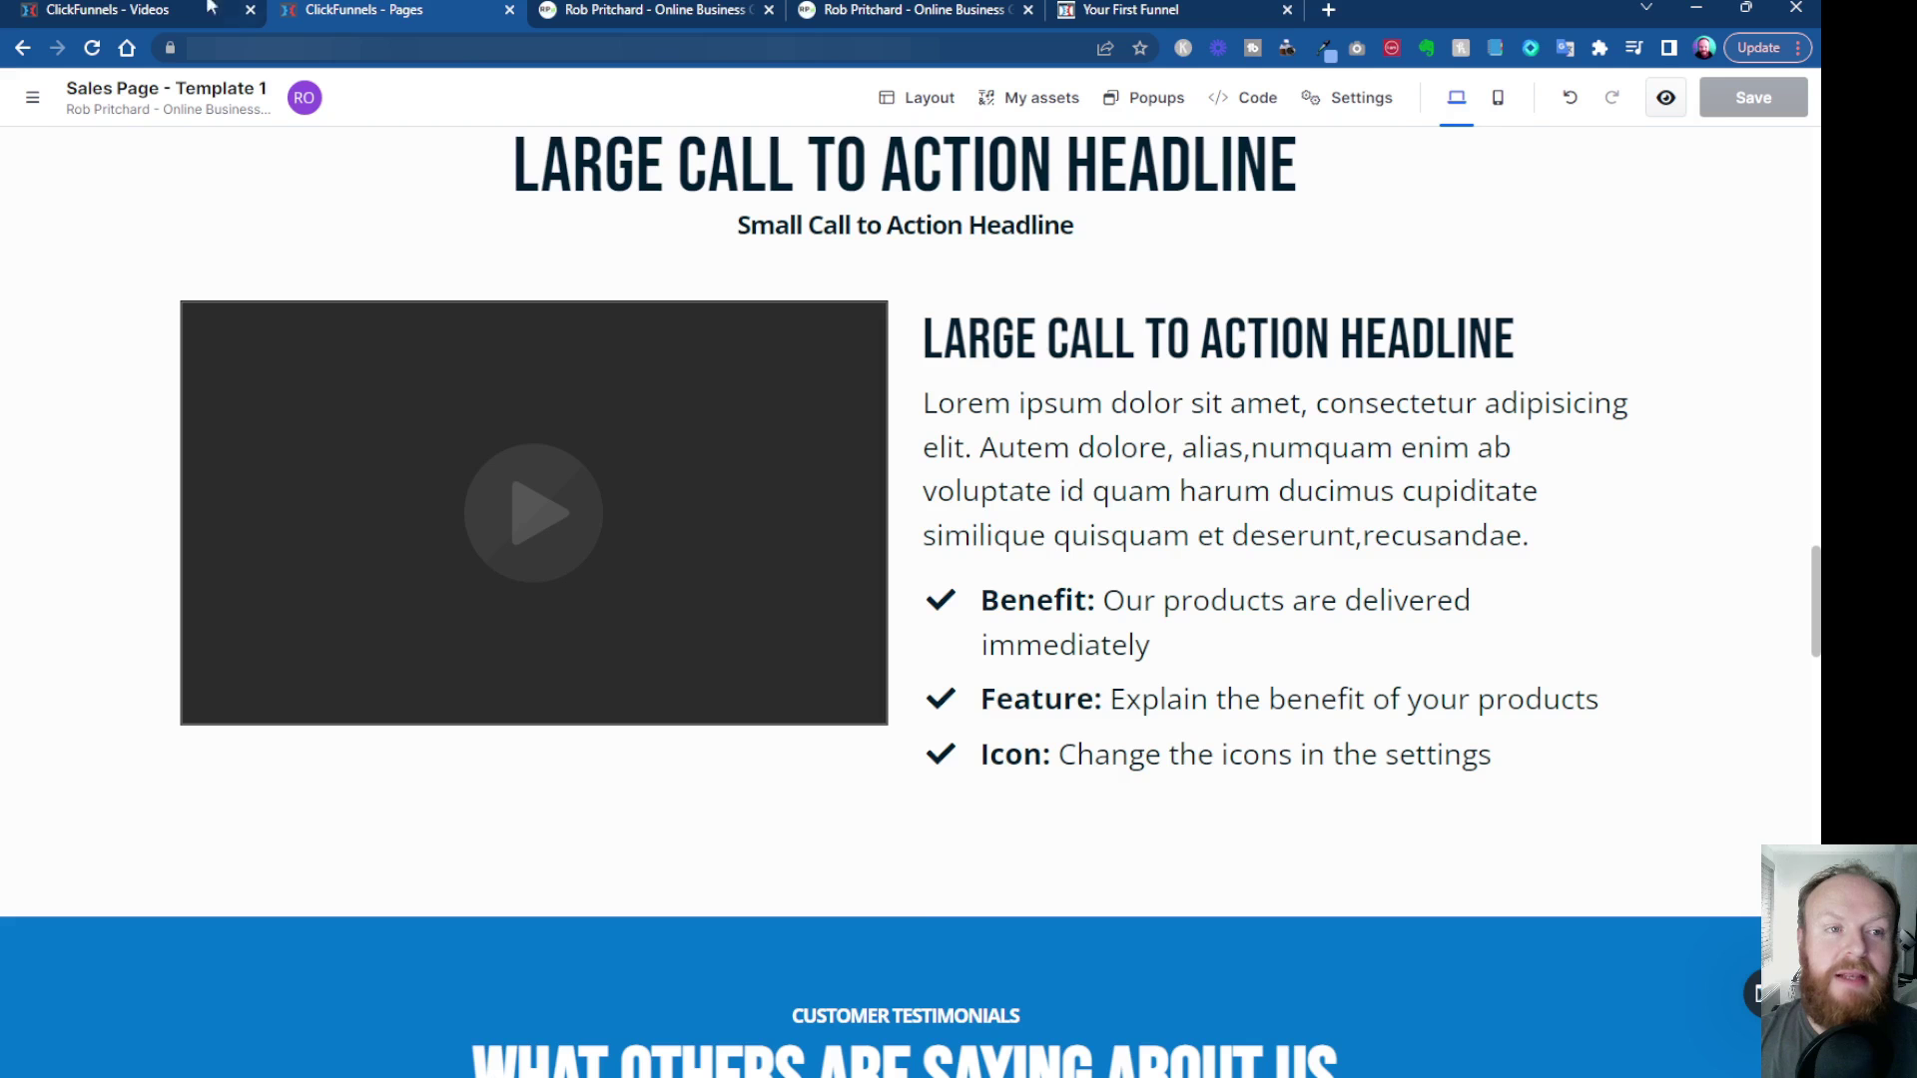
left_click(111, 9)
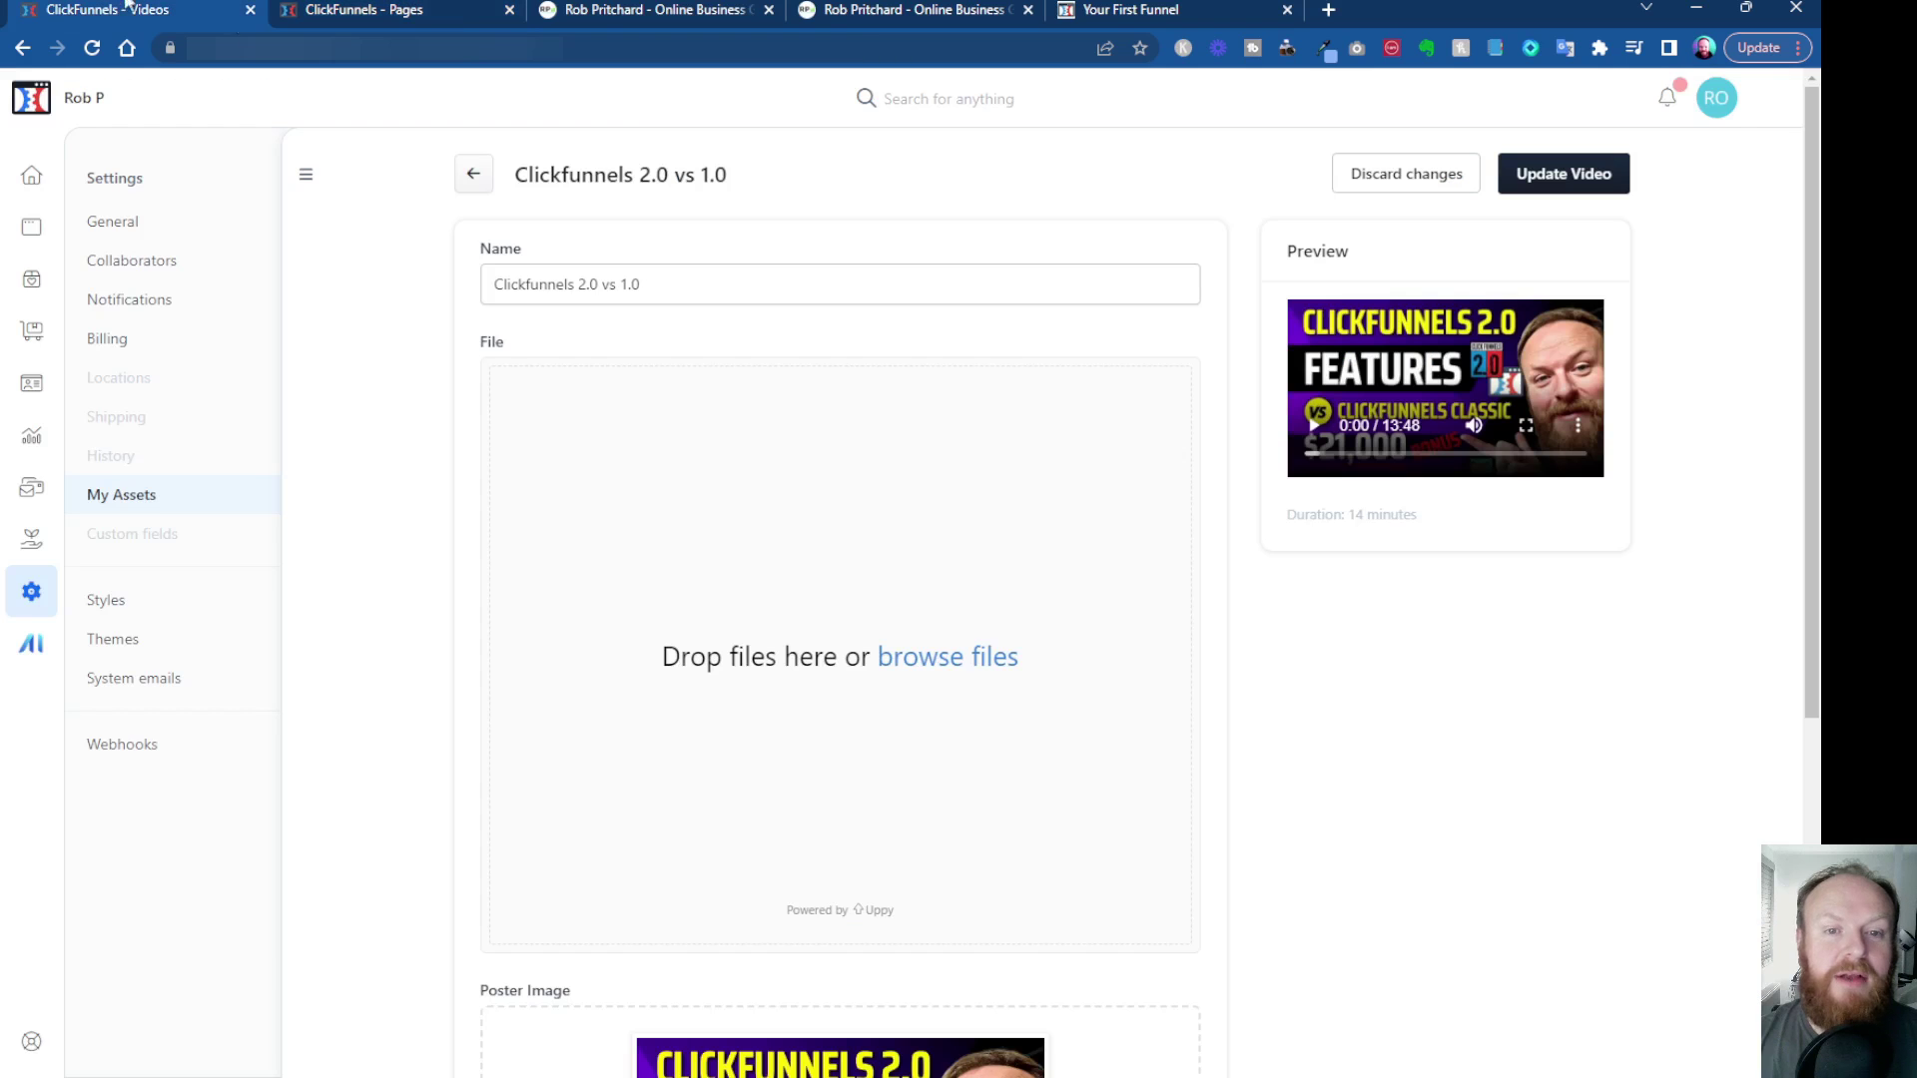
left_click(1576, 434)
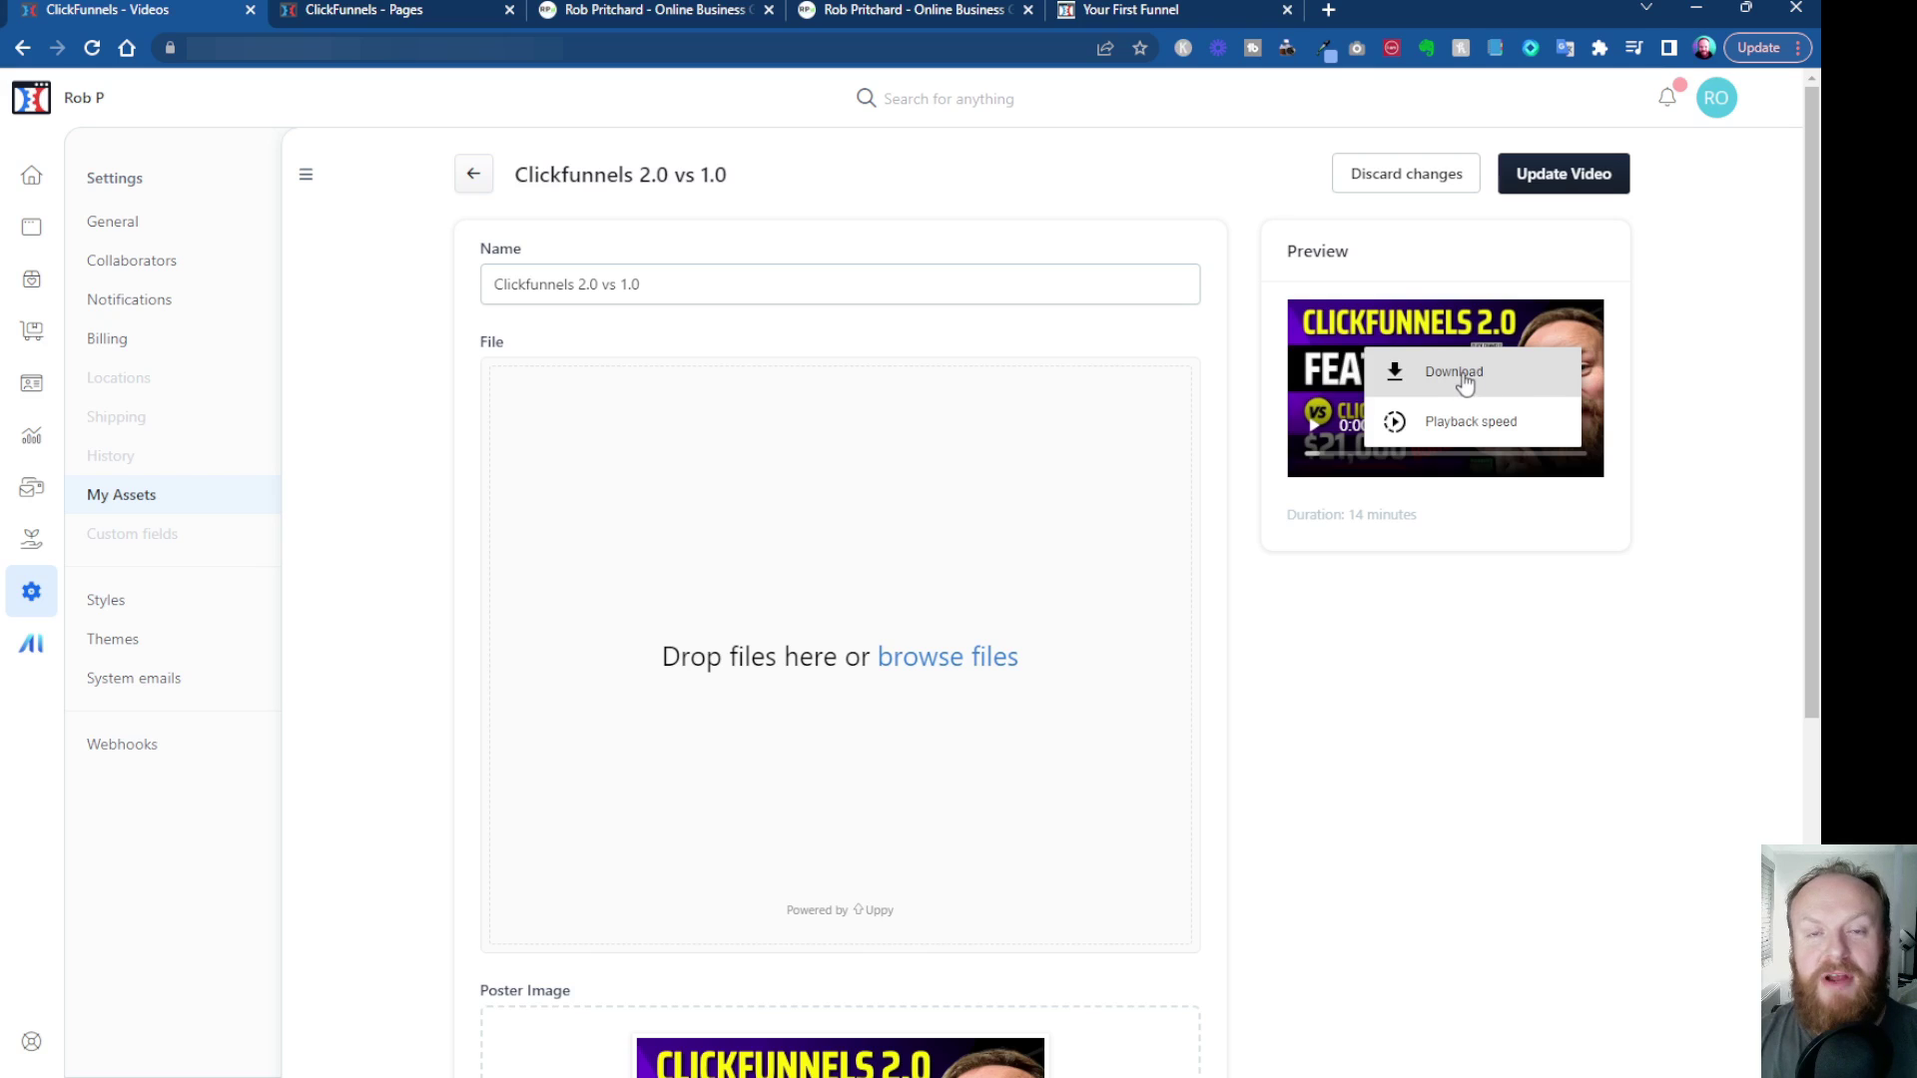
left_click(1439, 796)
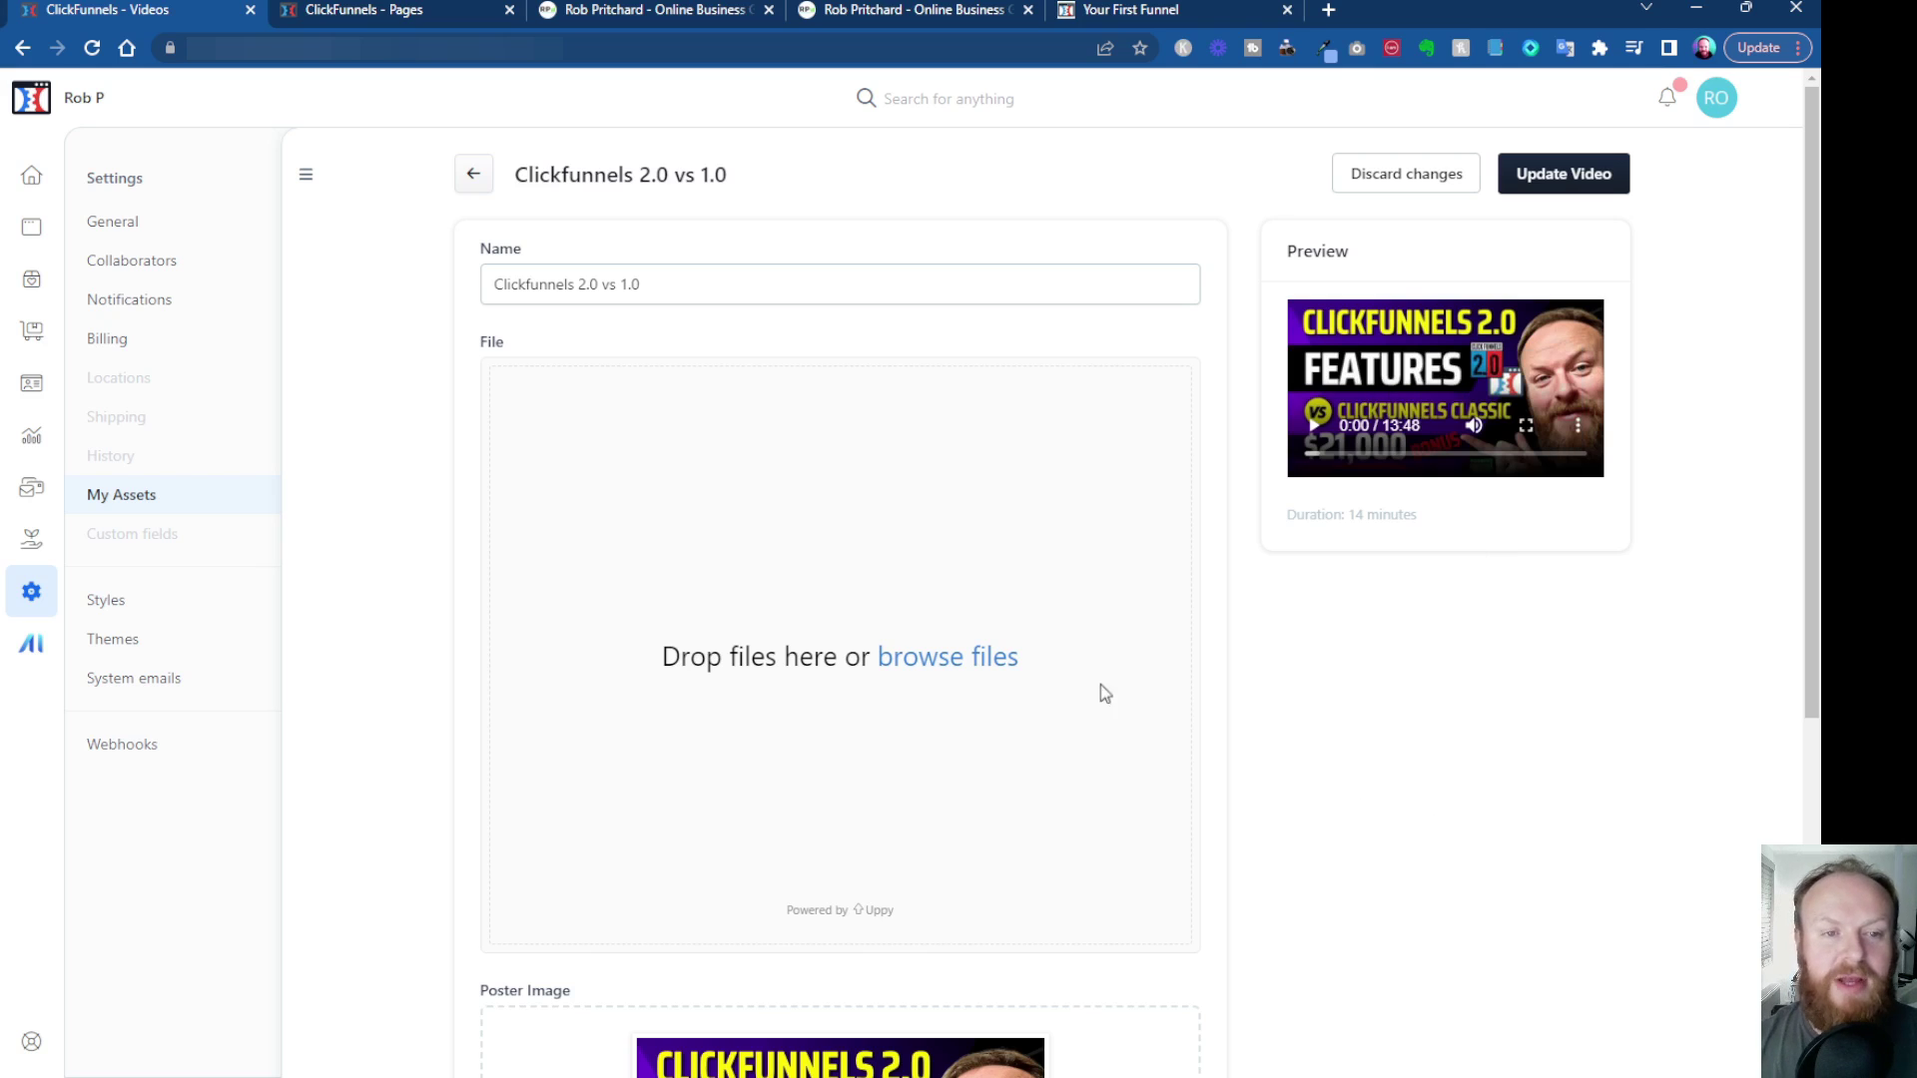
left_click(360, 13)
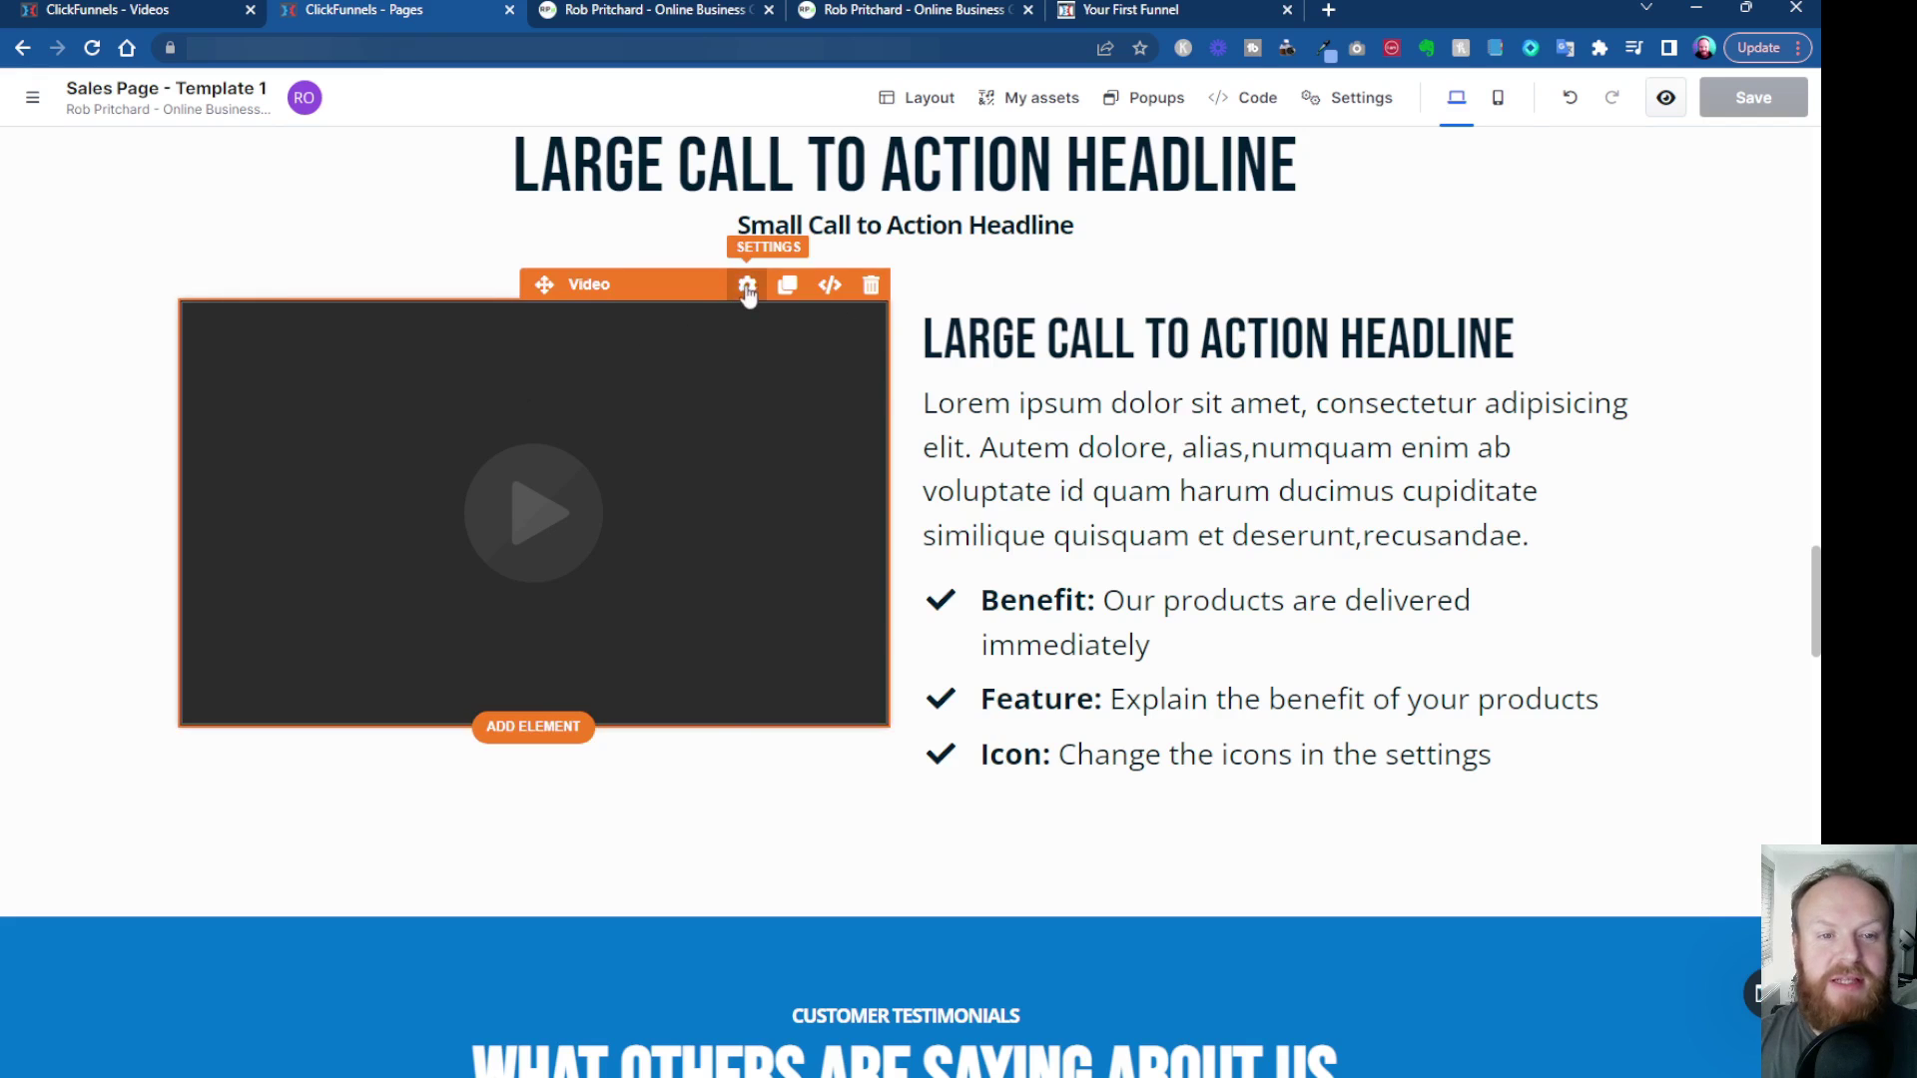
left_click(747, 285)
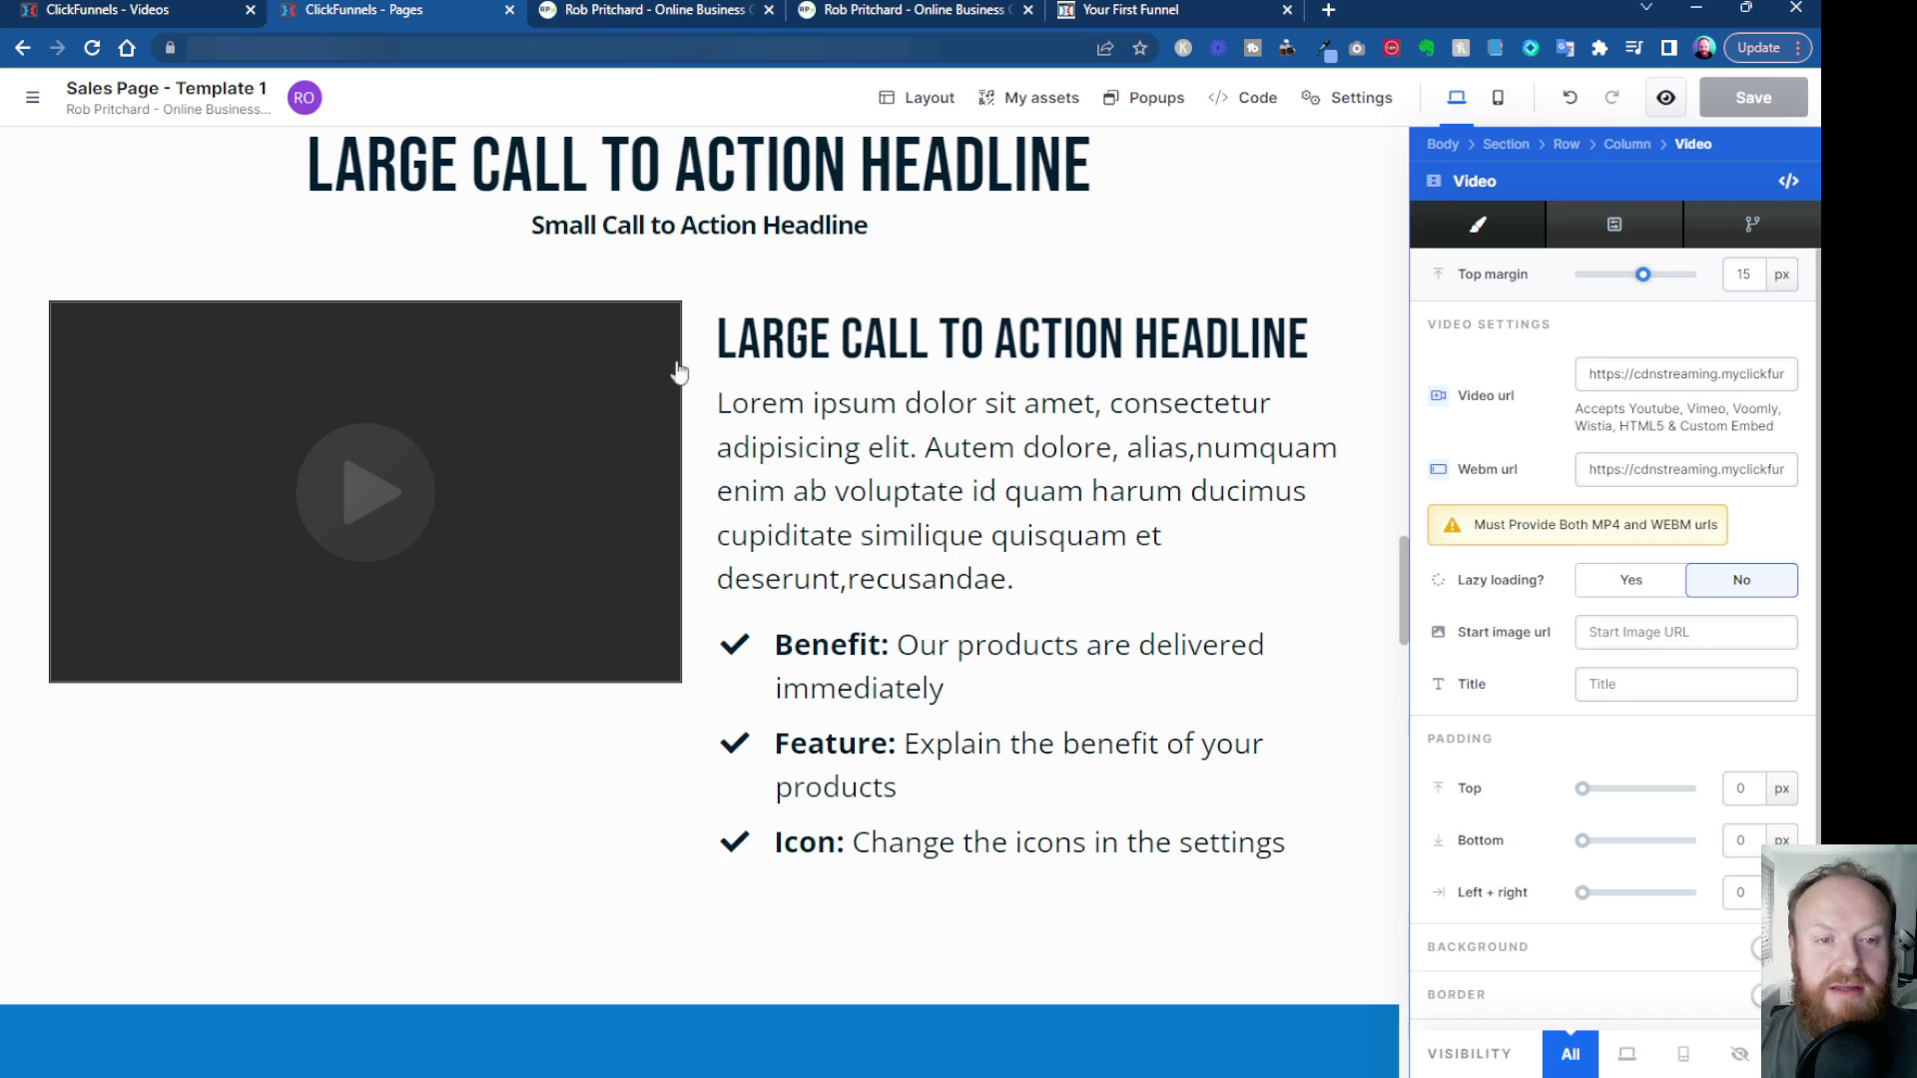
Step: Launch another preview of the sales page
left_click(1665, 98)
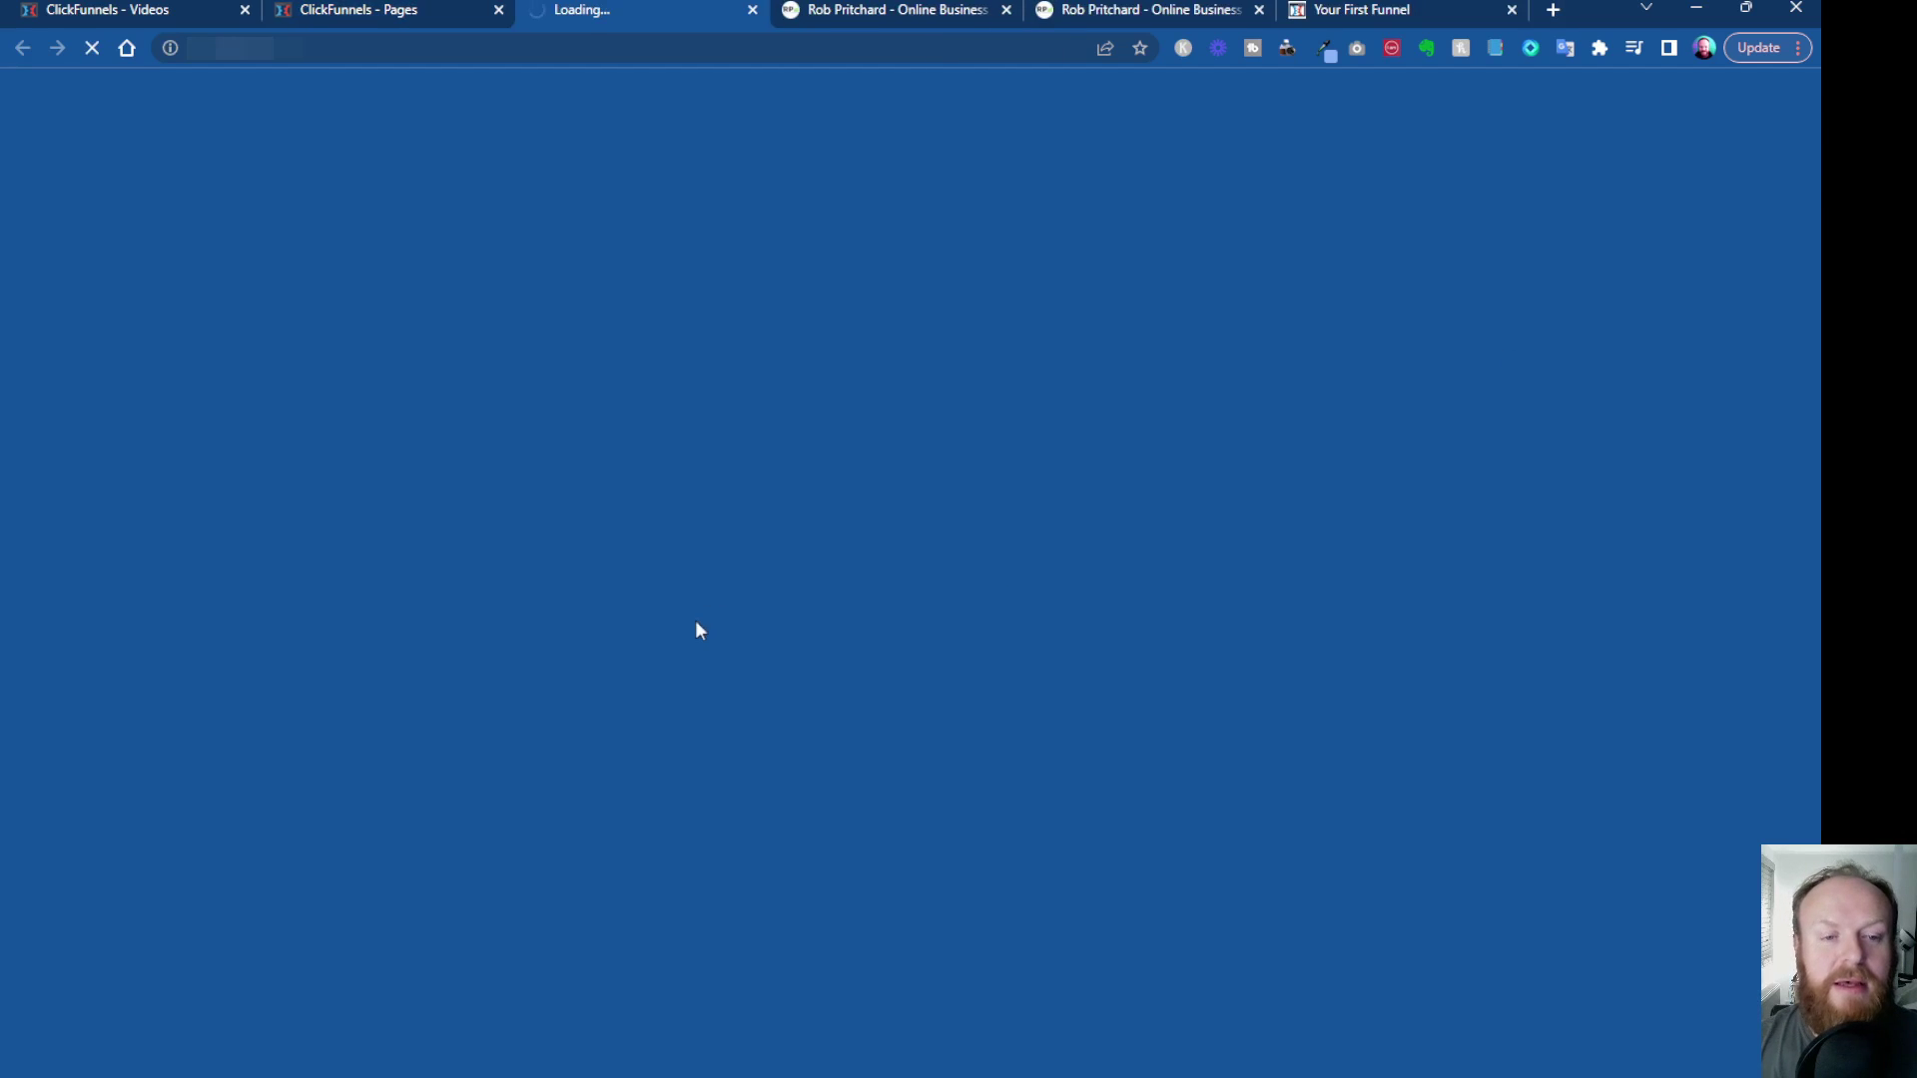
scroll(701, 631, "down", 4)
scroll(709, 648, "down", 6)
scroll(710, 648, "down", 6)
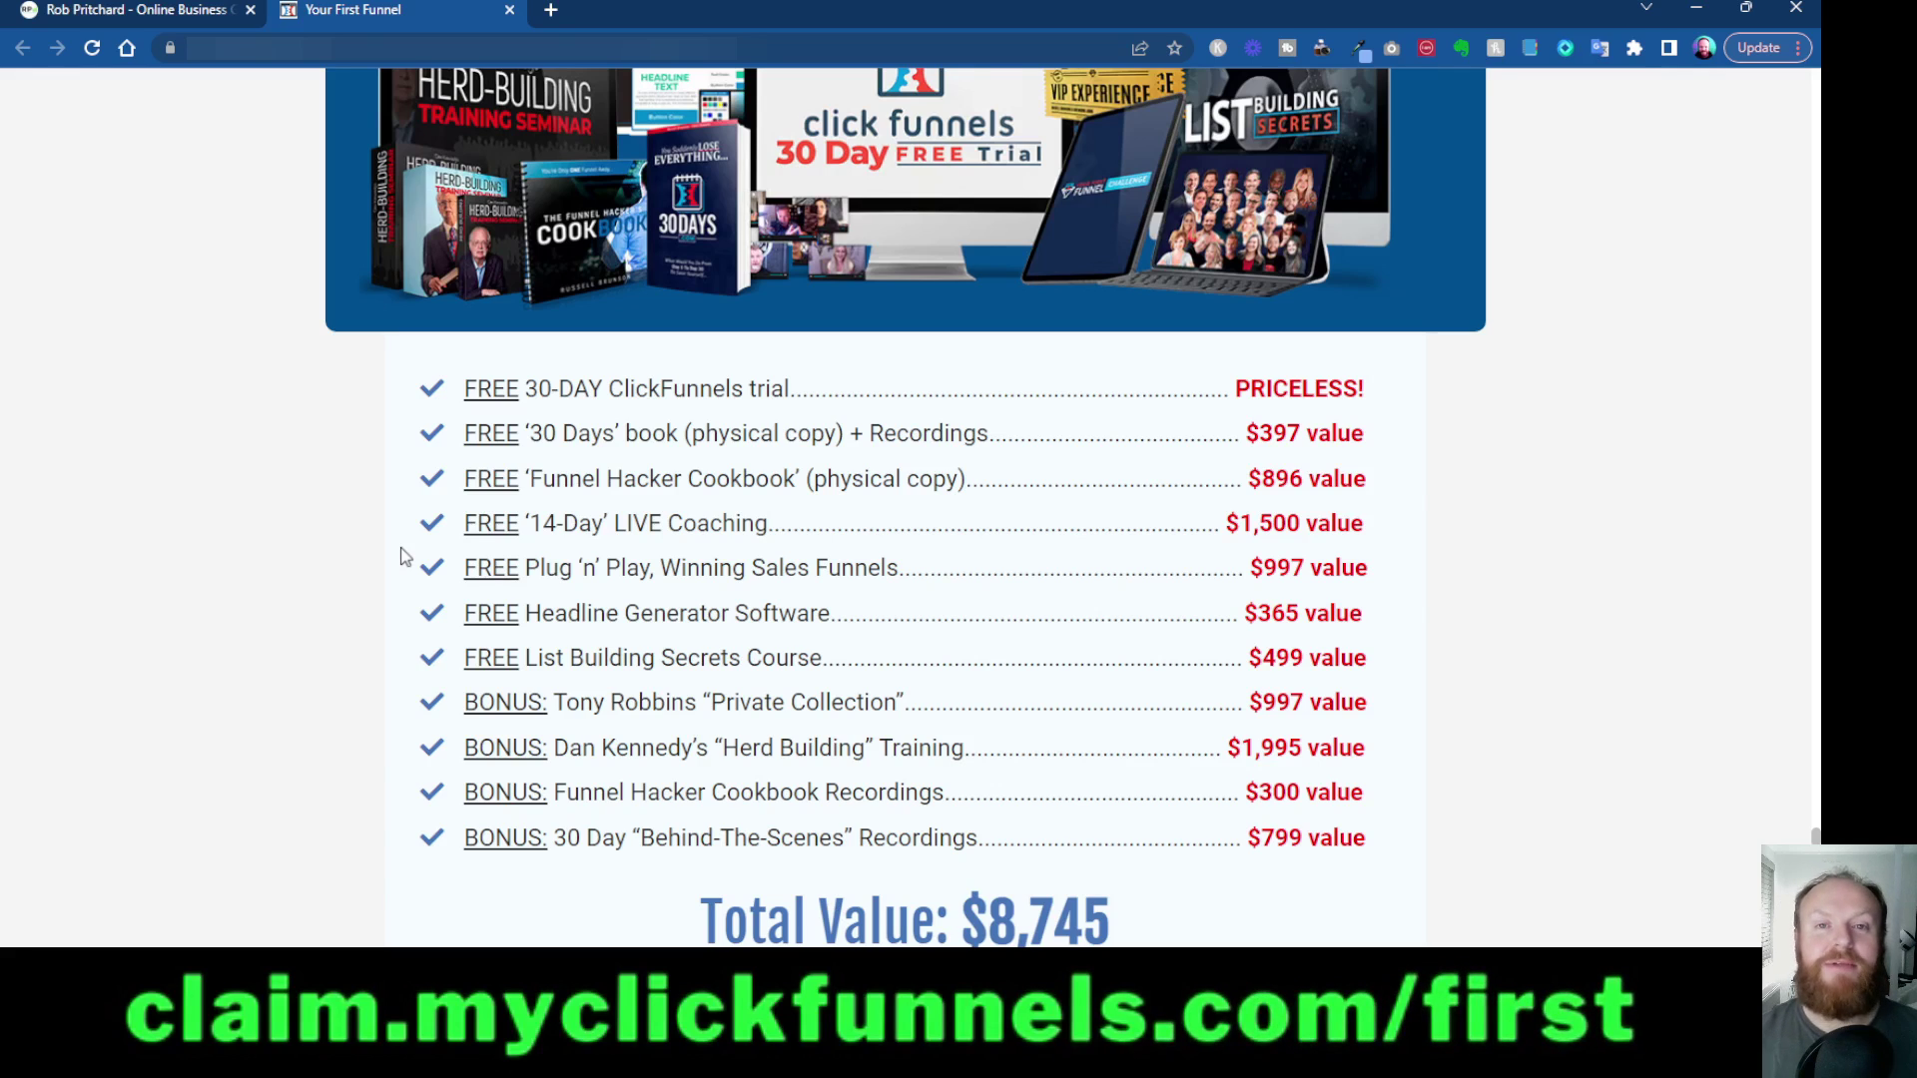
left_click(93, 47)
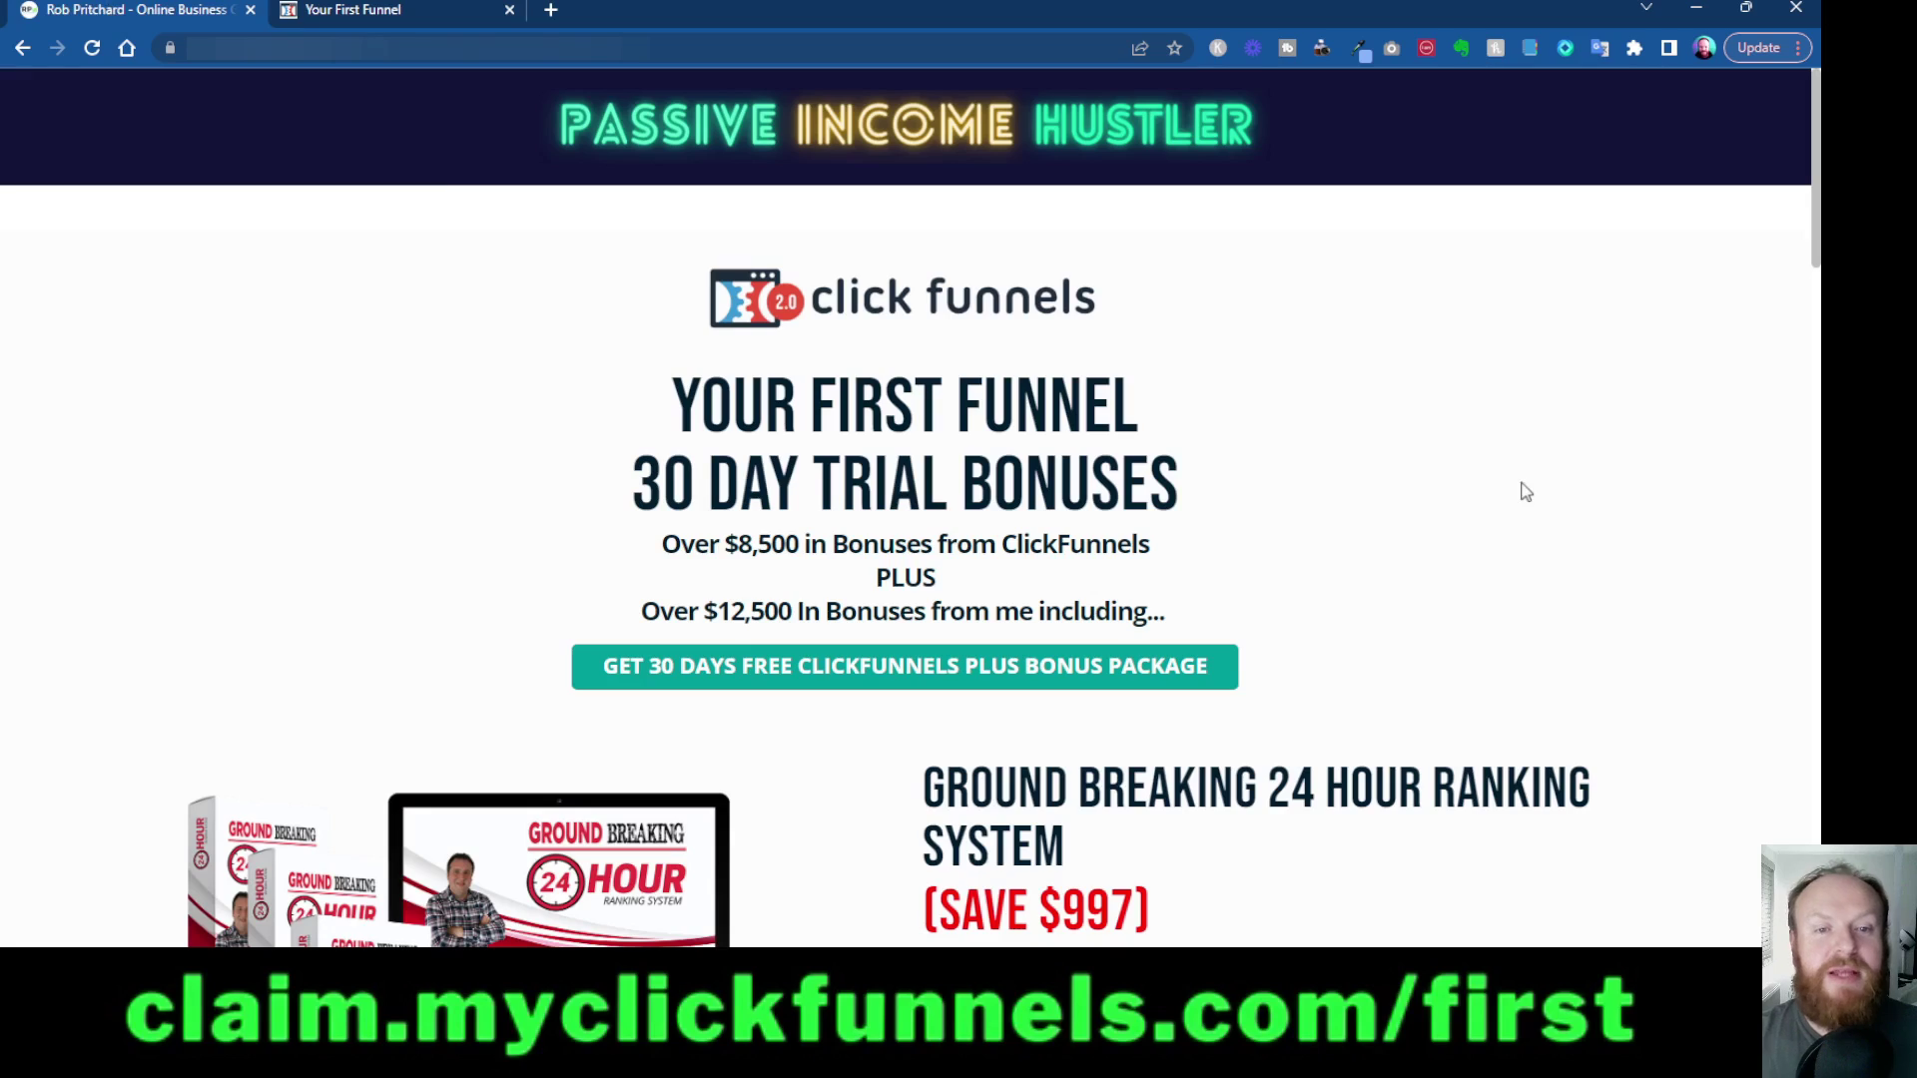
scroll(1311, 567, "down", 2)
scroll(1311, 567, "down", 2)
scroll(1148, 694, "down", 5)
scroll(1225, 771, "up", 2)
scroll(1225, 771, "up", 2)
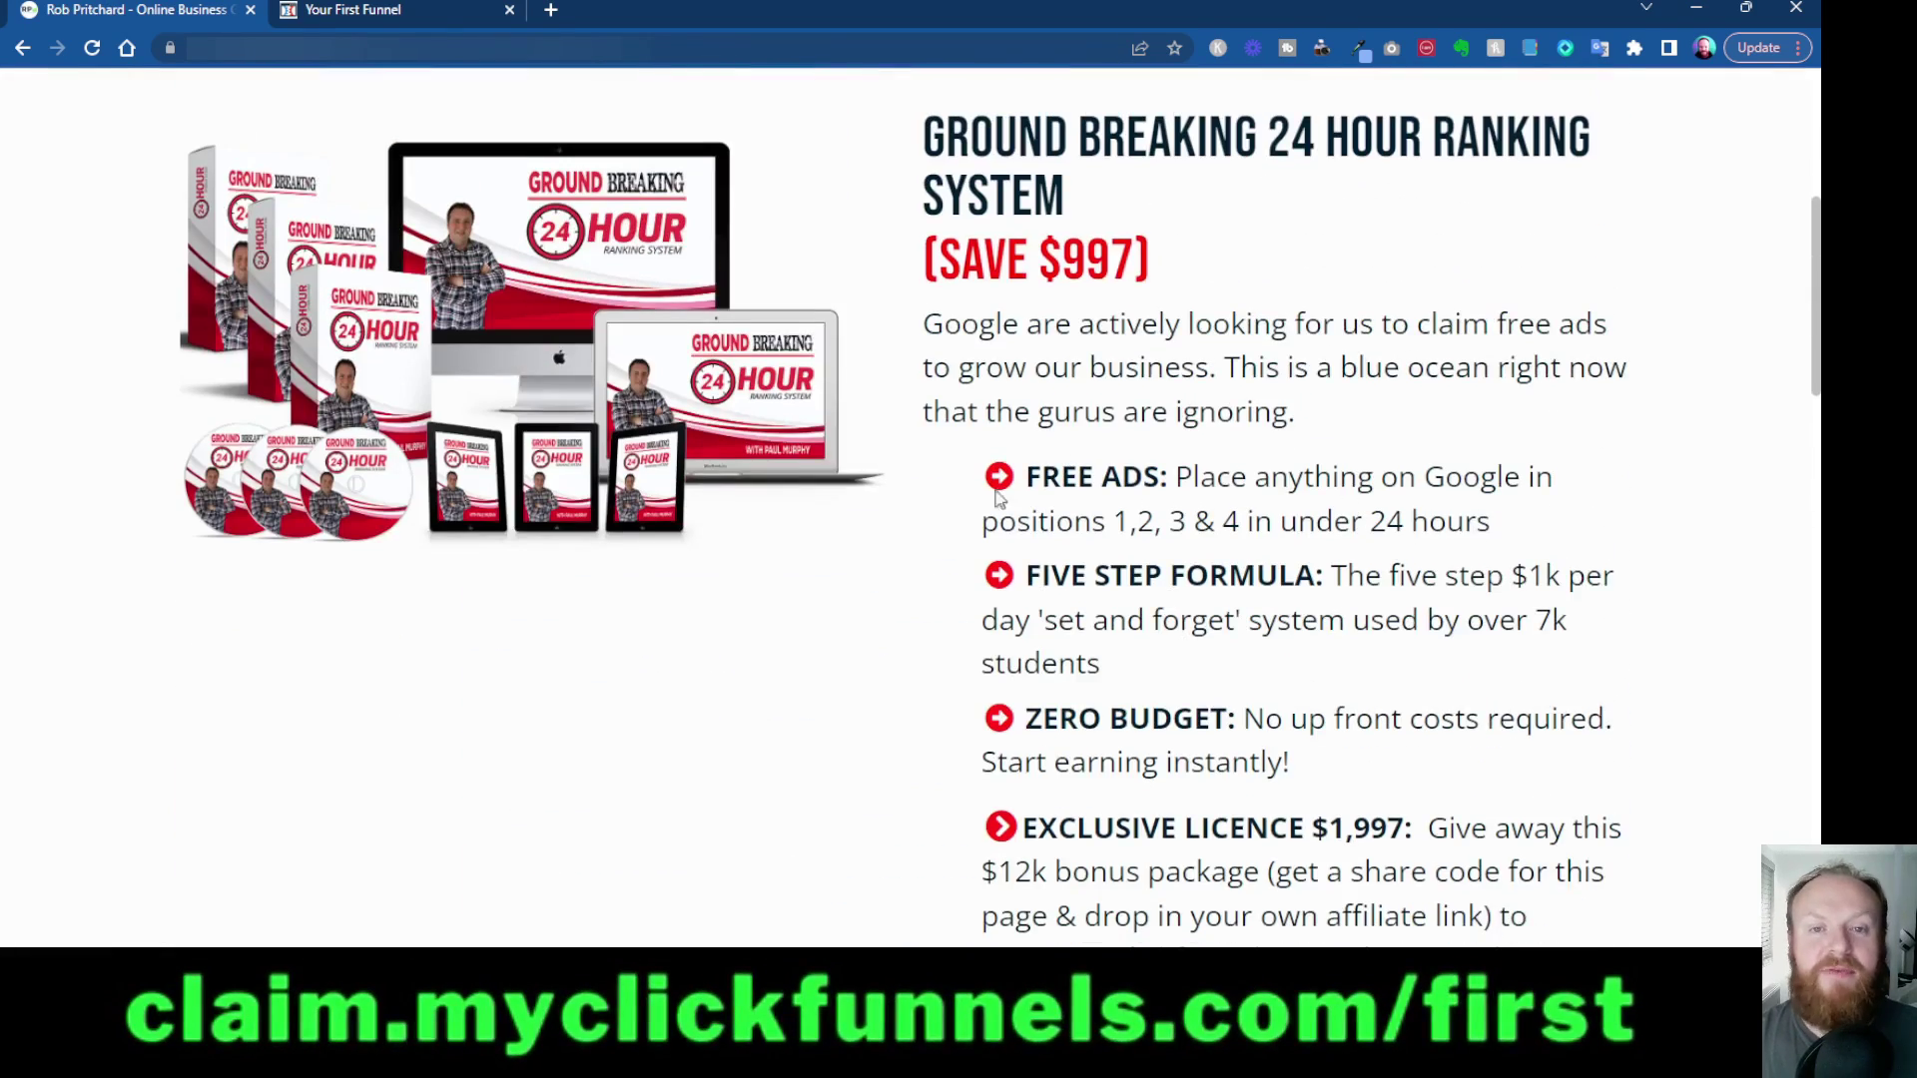
scroll(964, 831, "down", 3)
scroll(988, 821, "down", 4)
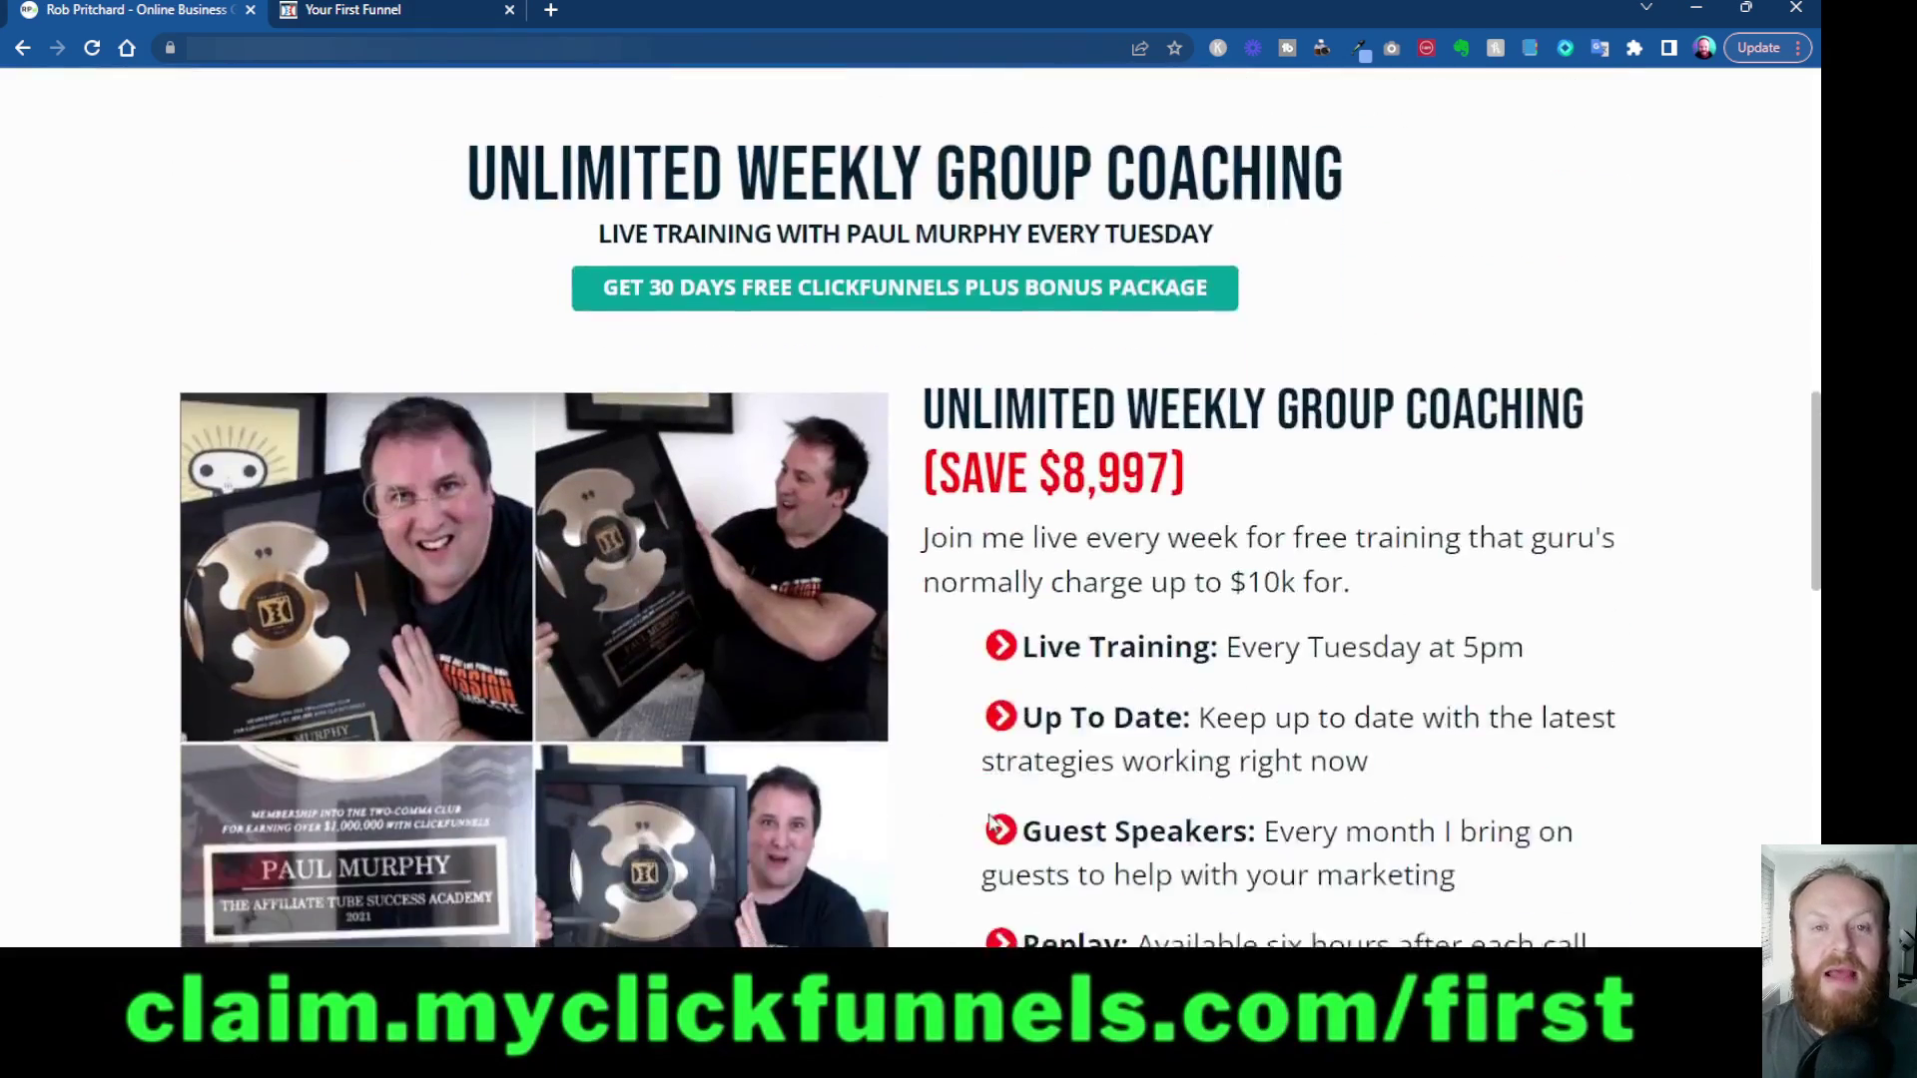
scroll(1028, 869, "down", 3)
scroll(1029, 871, "down", 3)
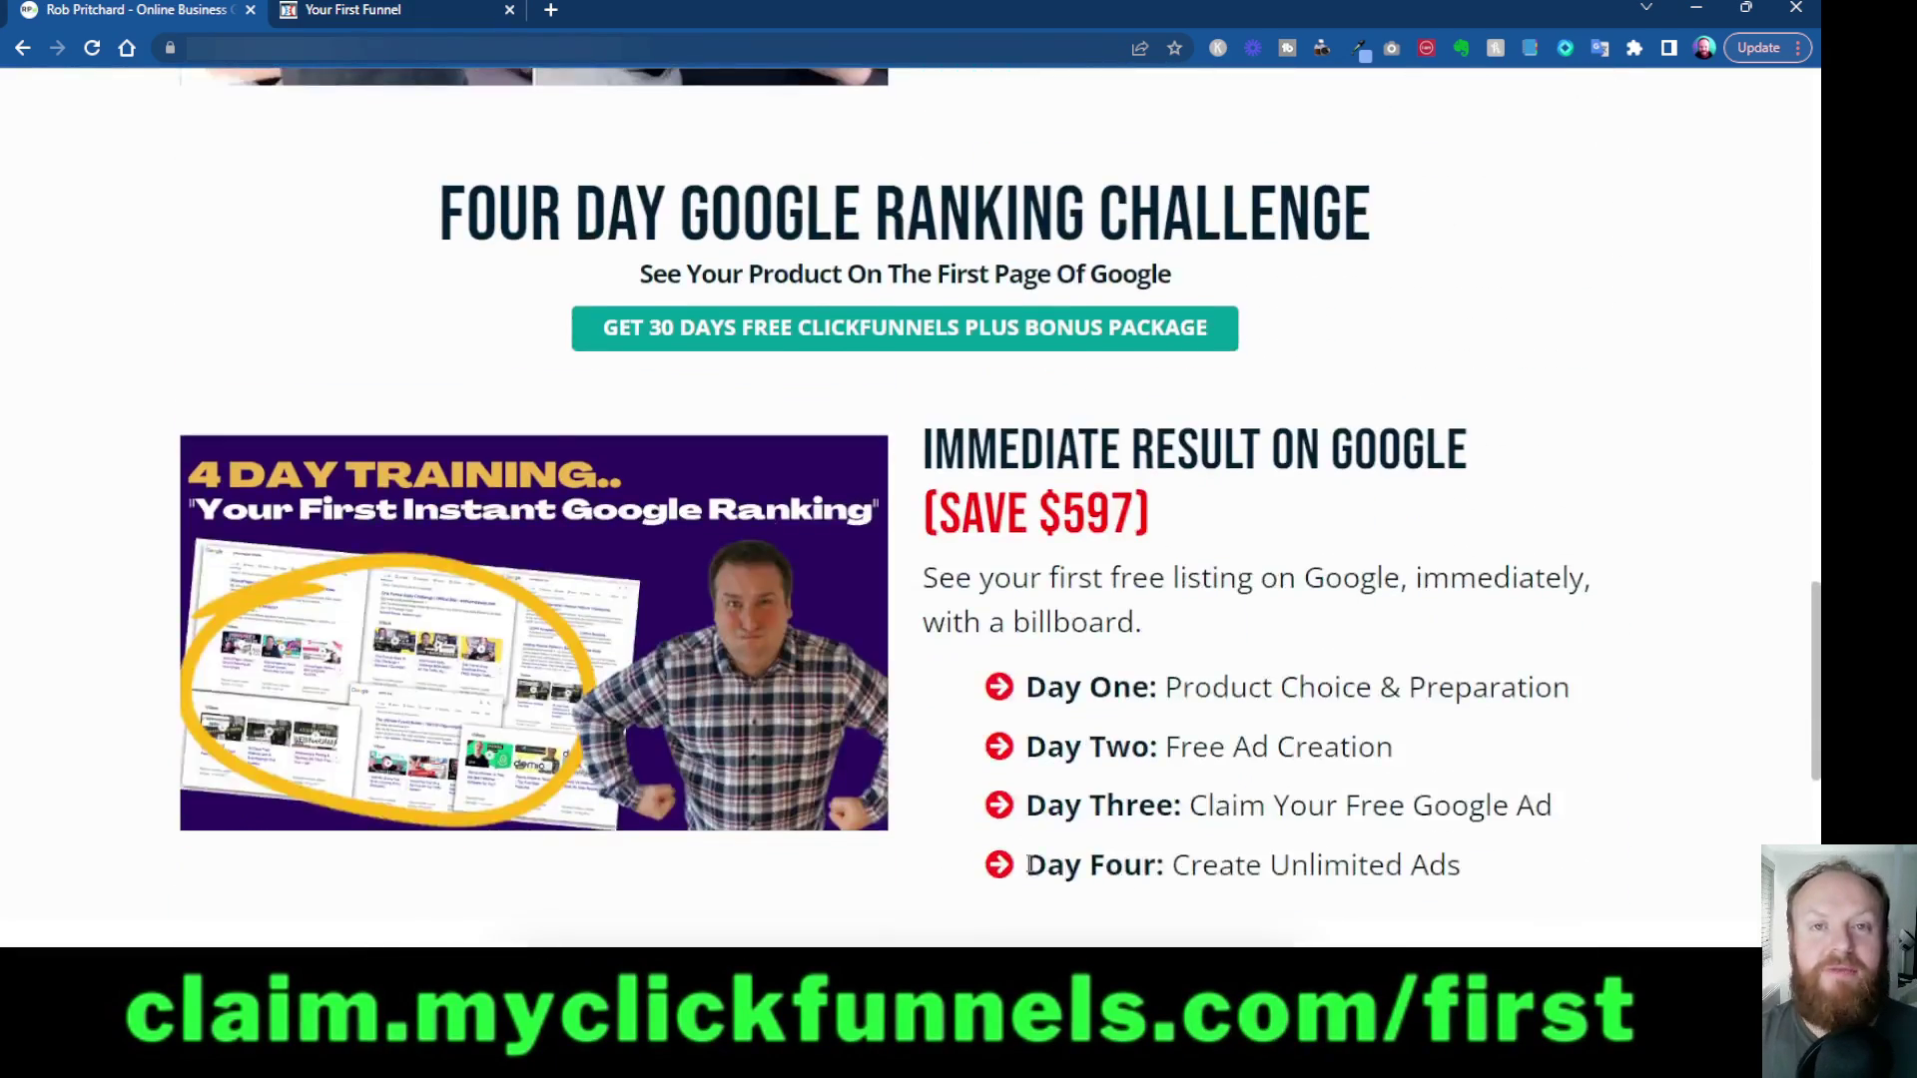
scroll(1029, 867, "down", 3)
scroll(900, 779, "down", 3)
scroll(720, 674, "down", 3)
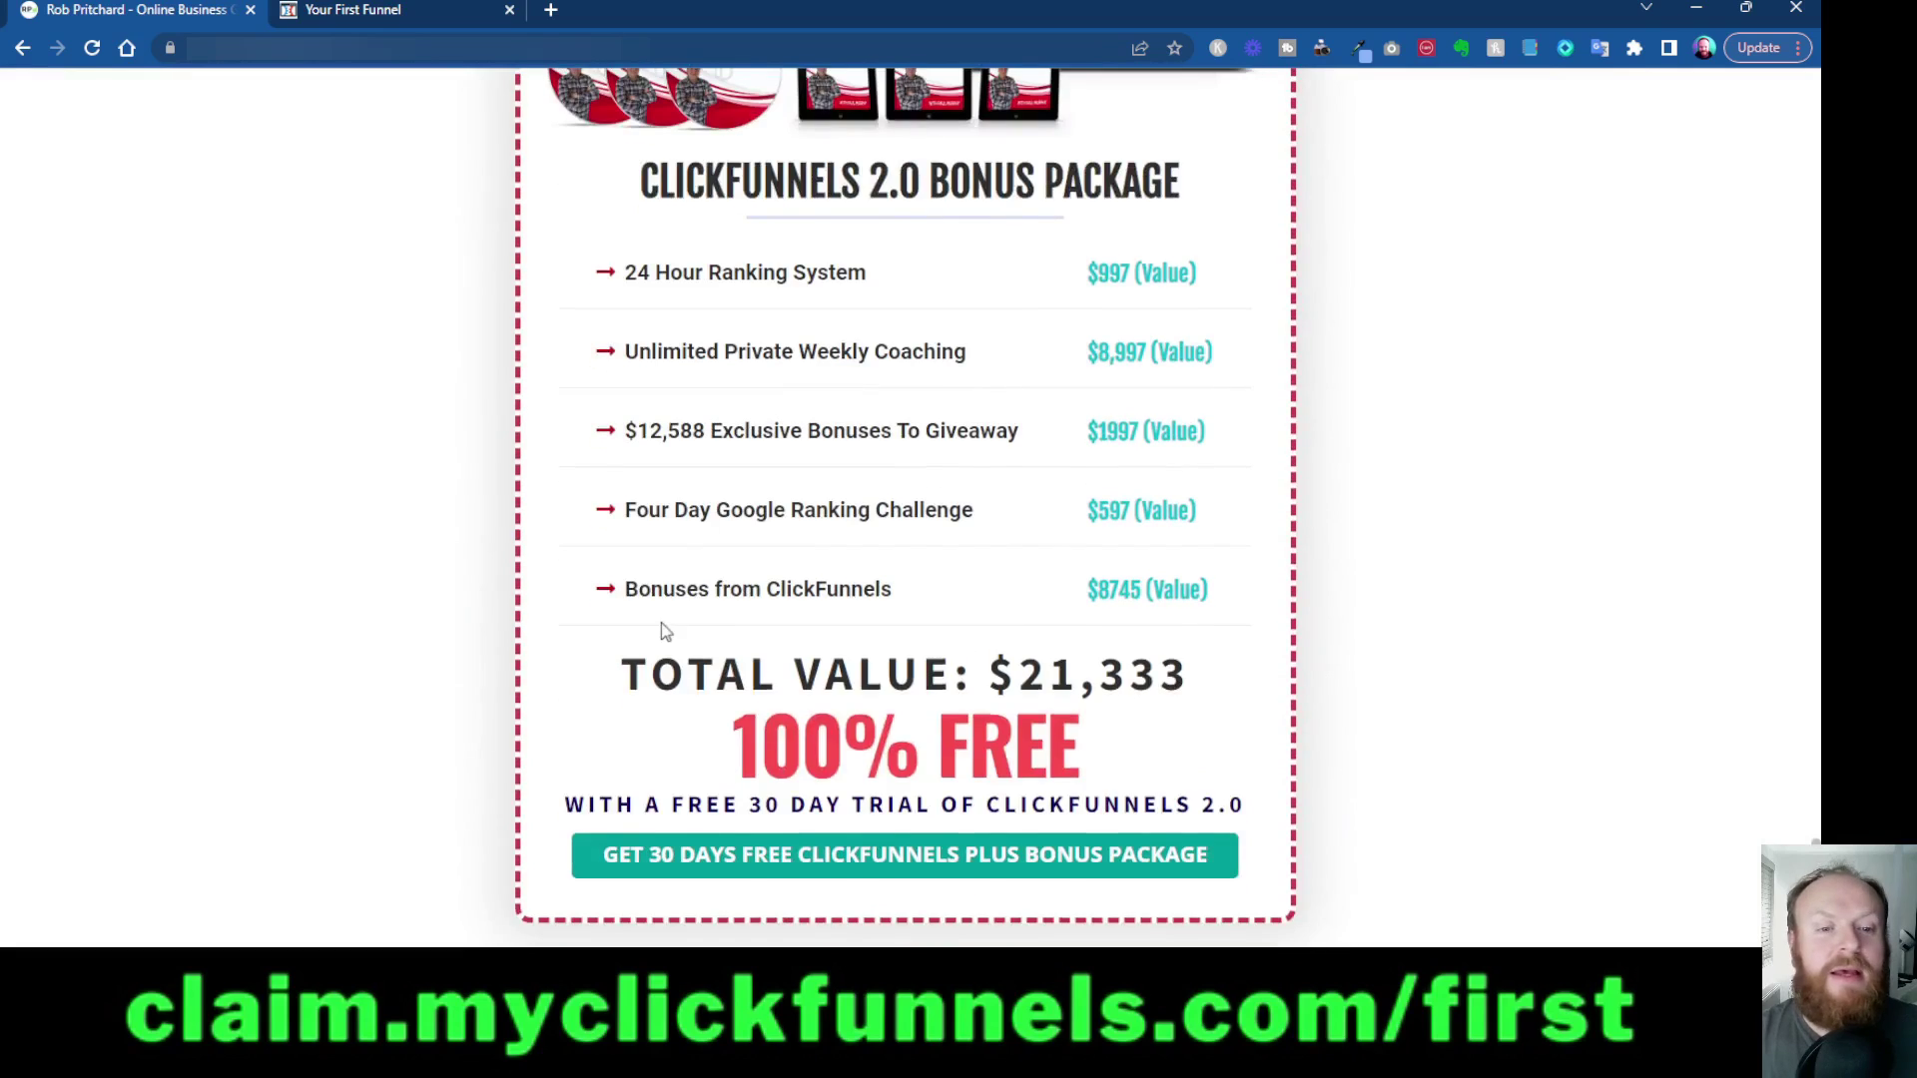
scroll(661, 623, "up", 1)
scroll(870, 832, "up", 3)
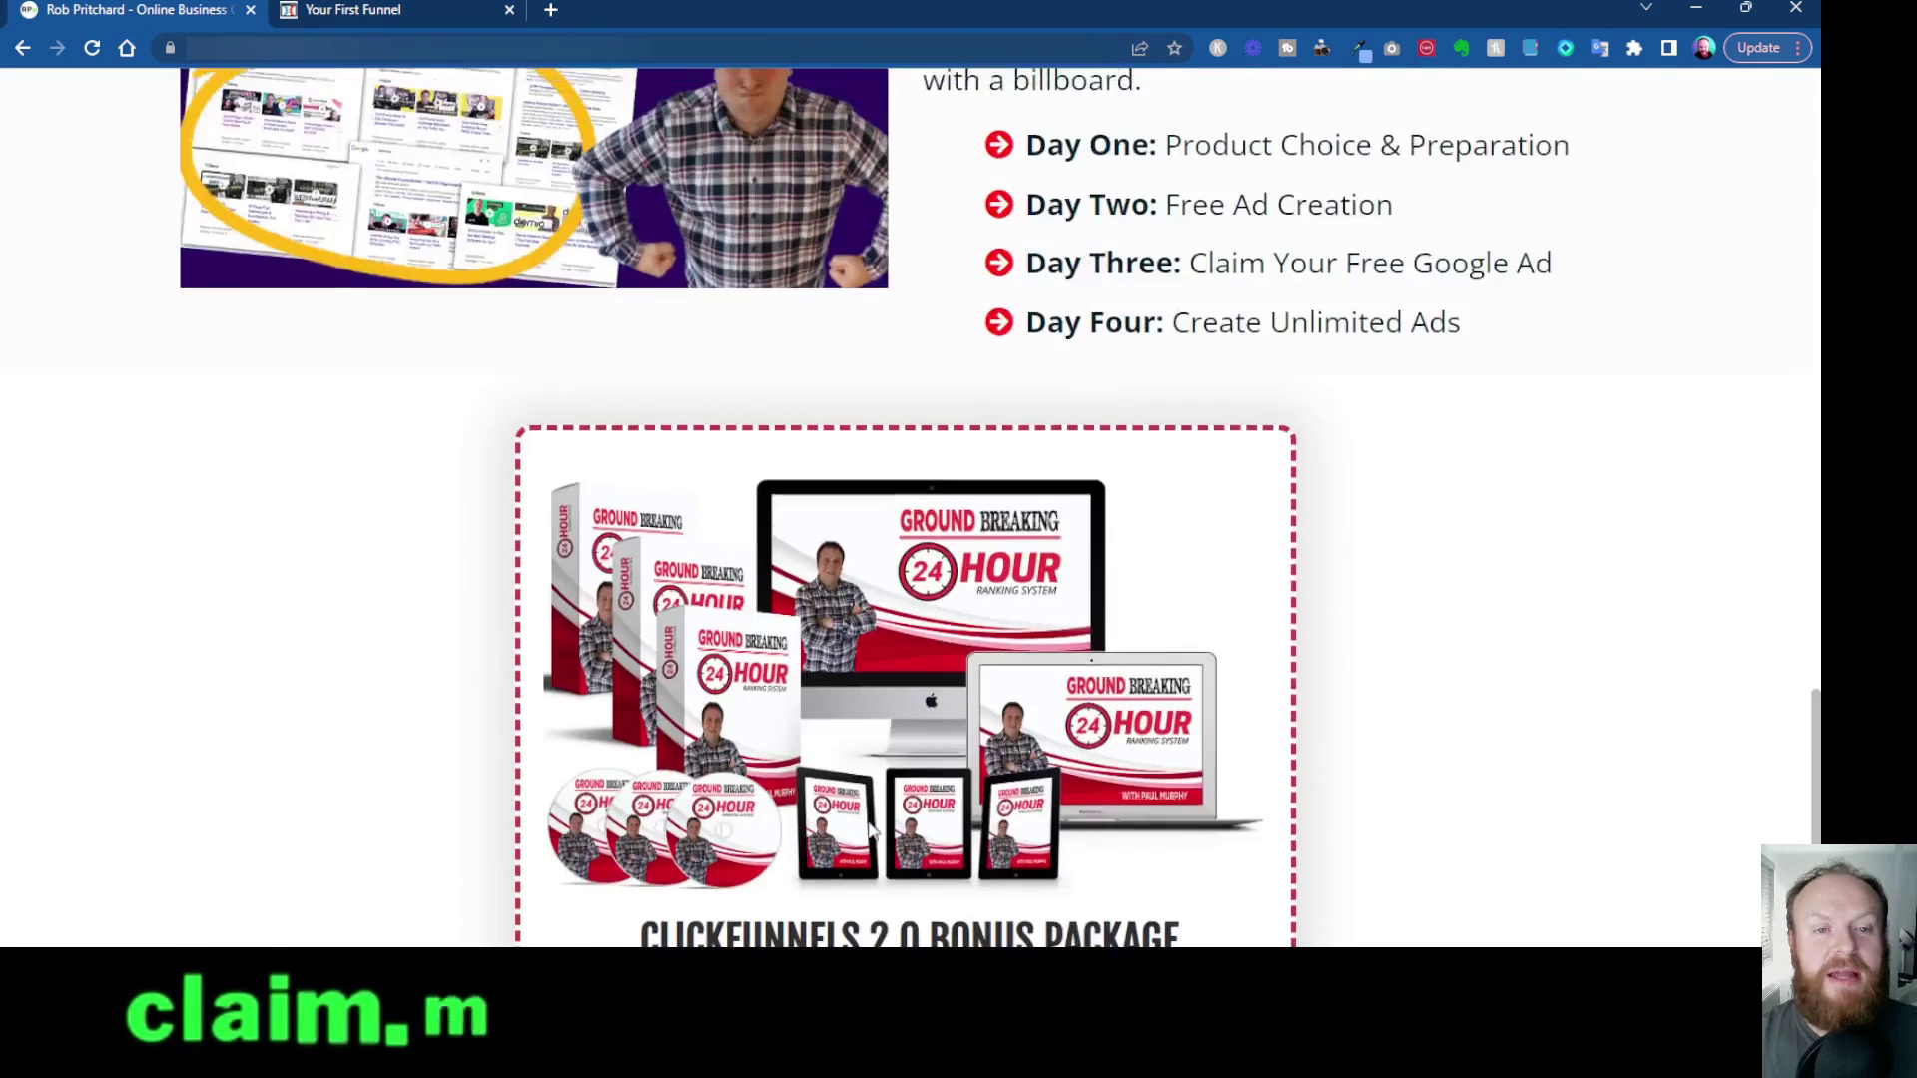
scroll(860, 842, "down", 5)
scroll(835, 779, "up", 2)
left_click(814, 736)
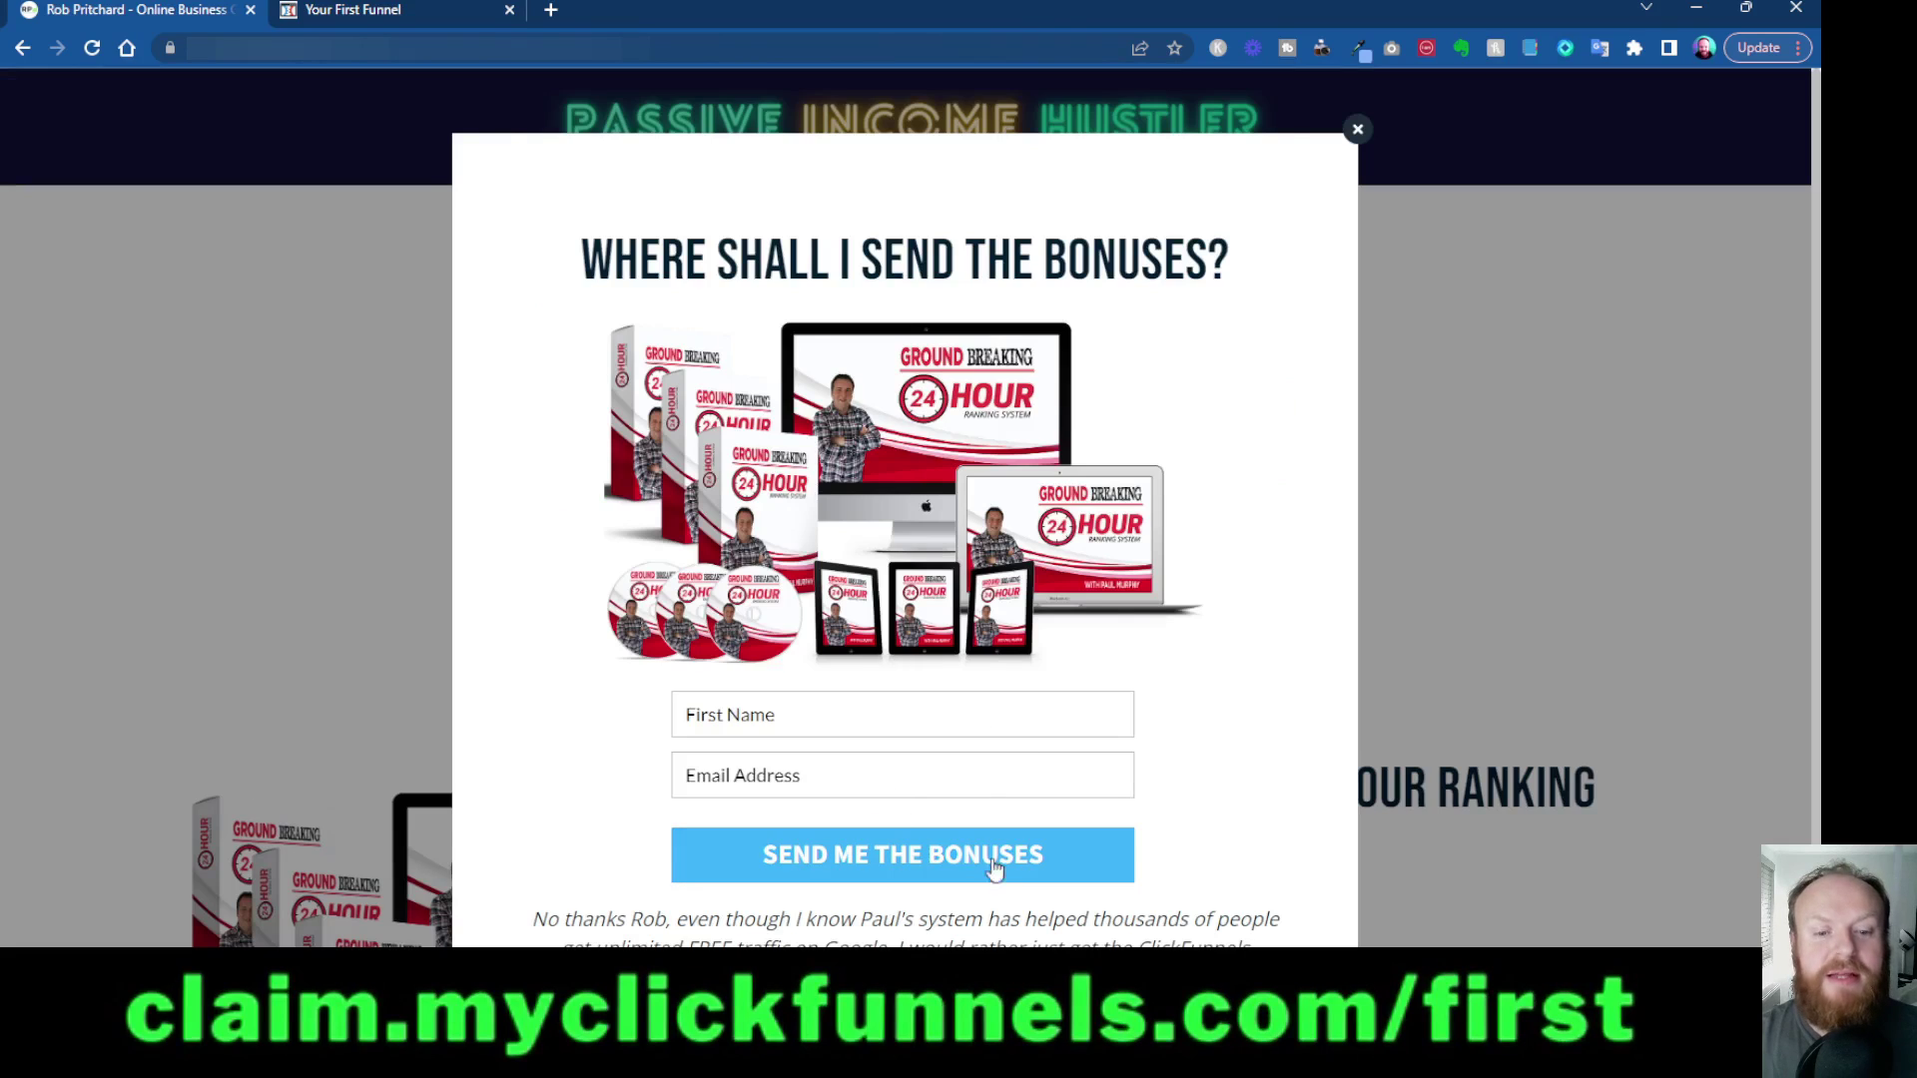
left_click(398, 11)
scroll(1697, 782, "up", 4)
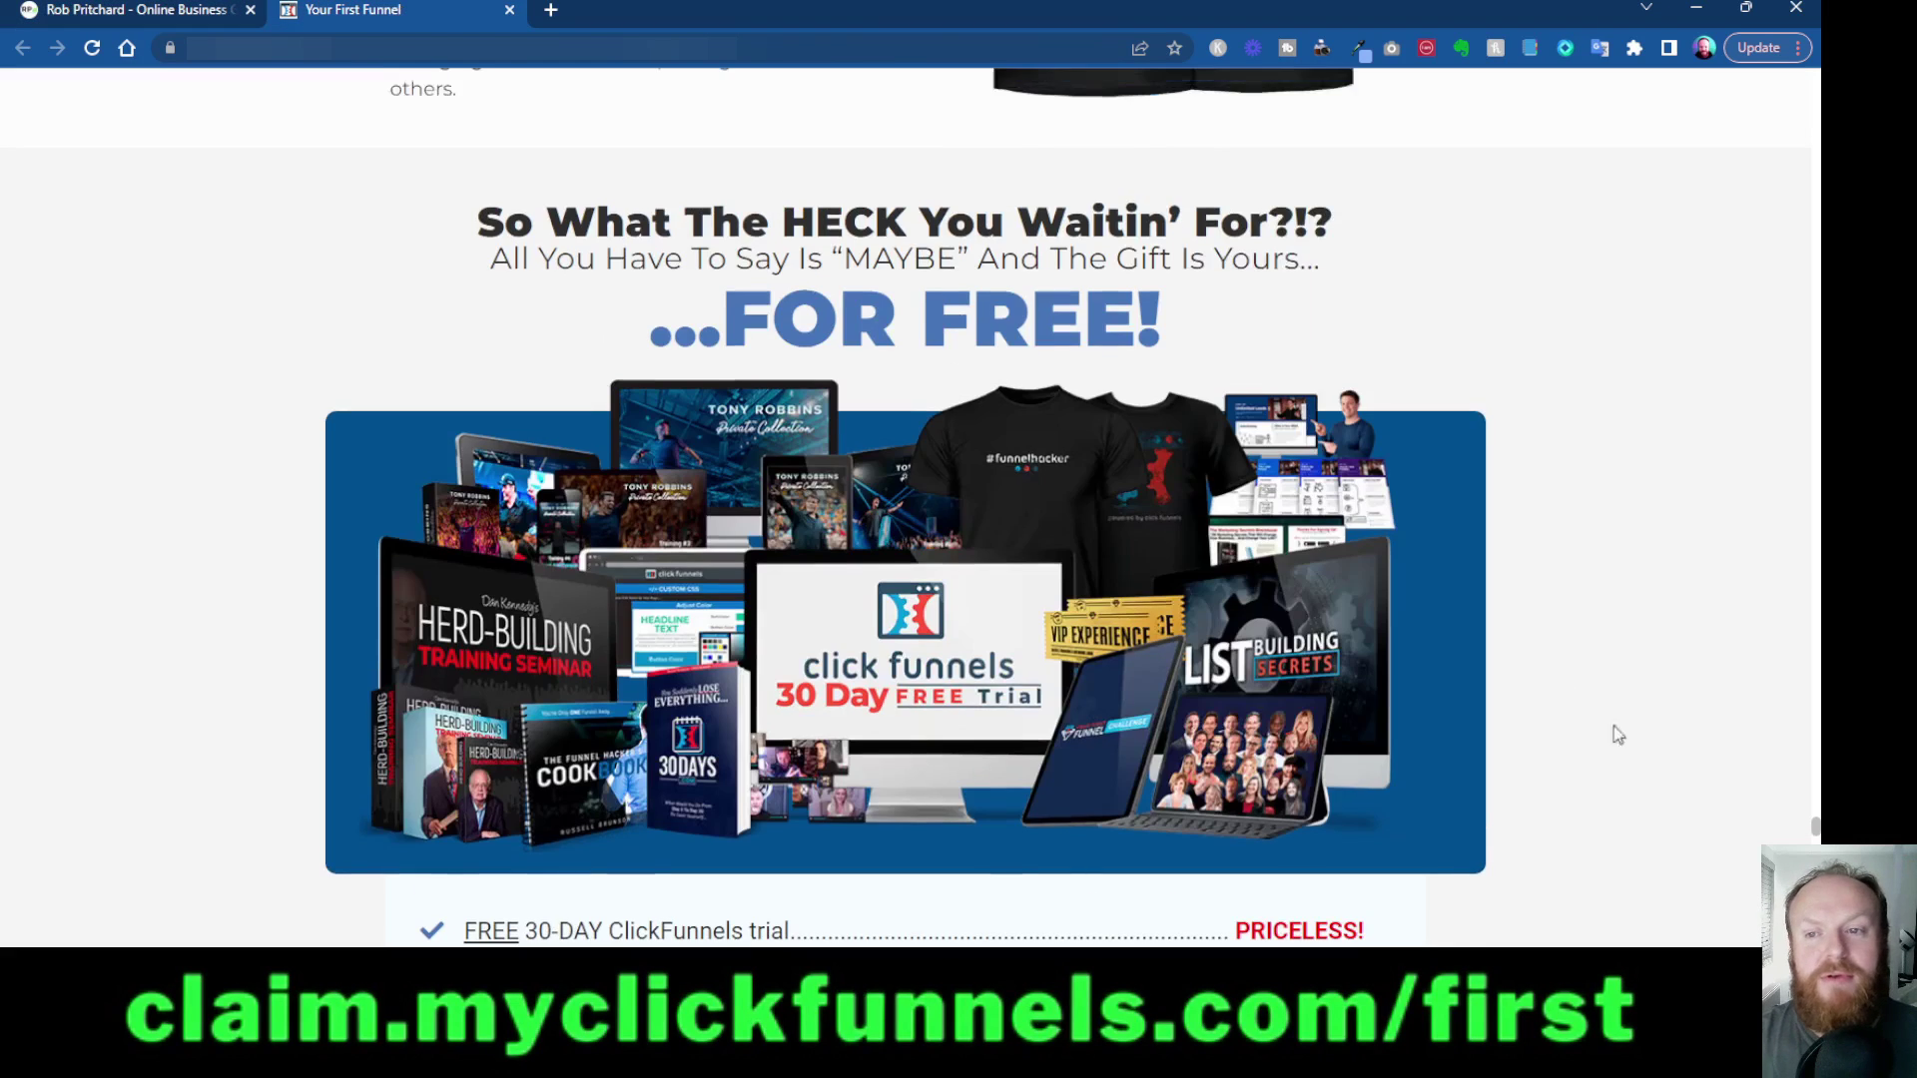
scroll(1697, 782, "up", 10)
scroll(1698, 784, "up", 10)
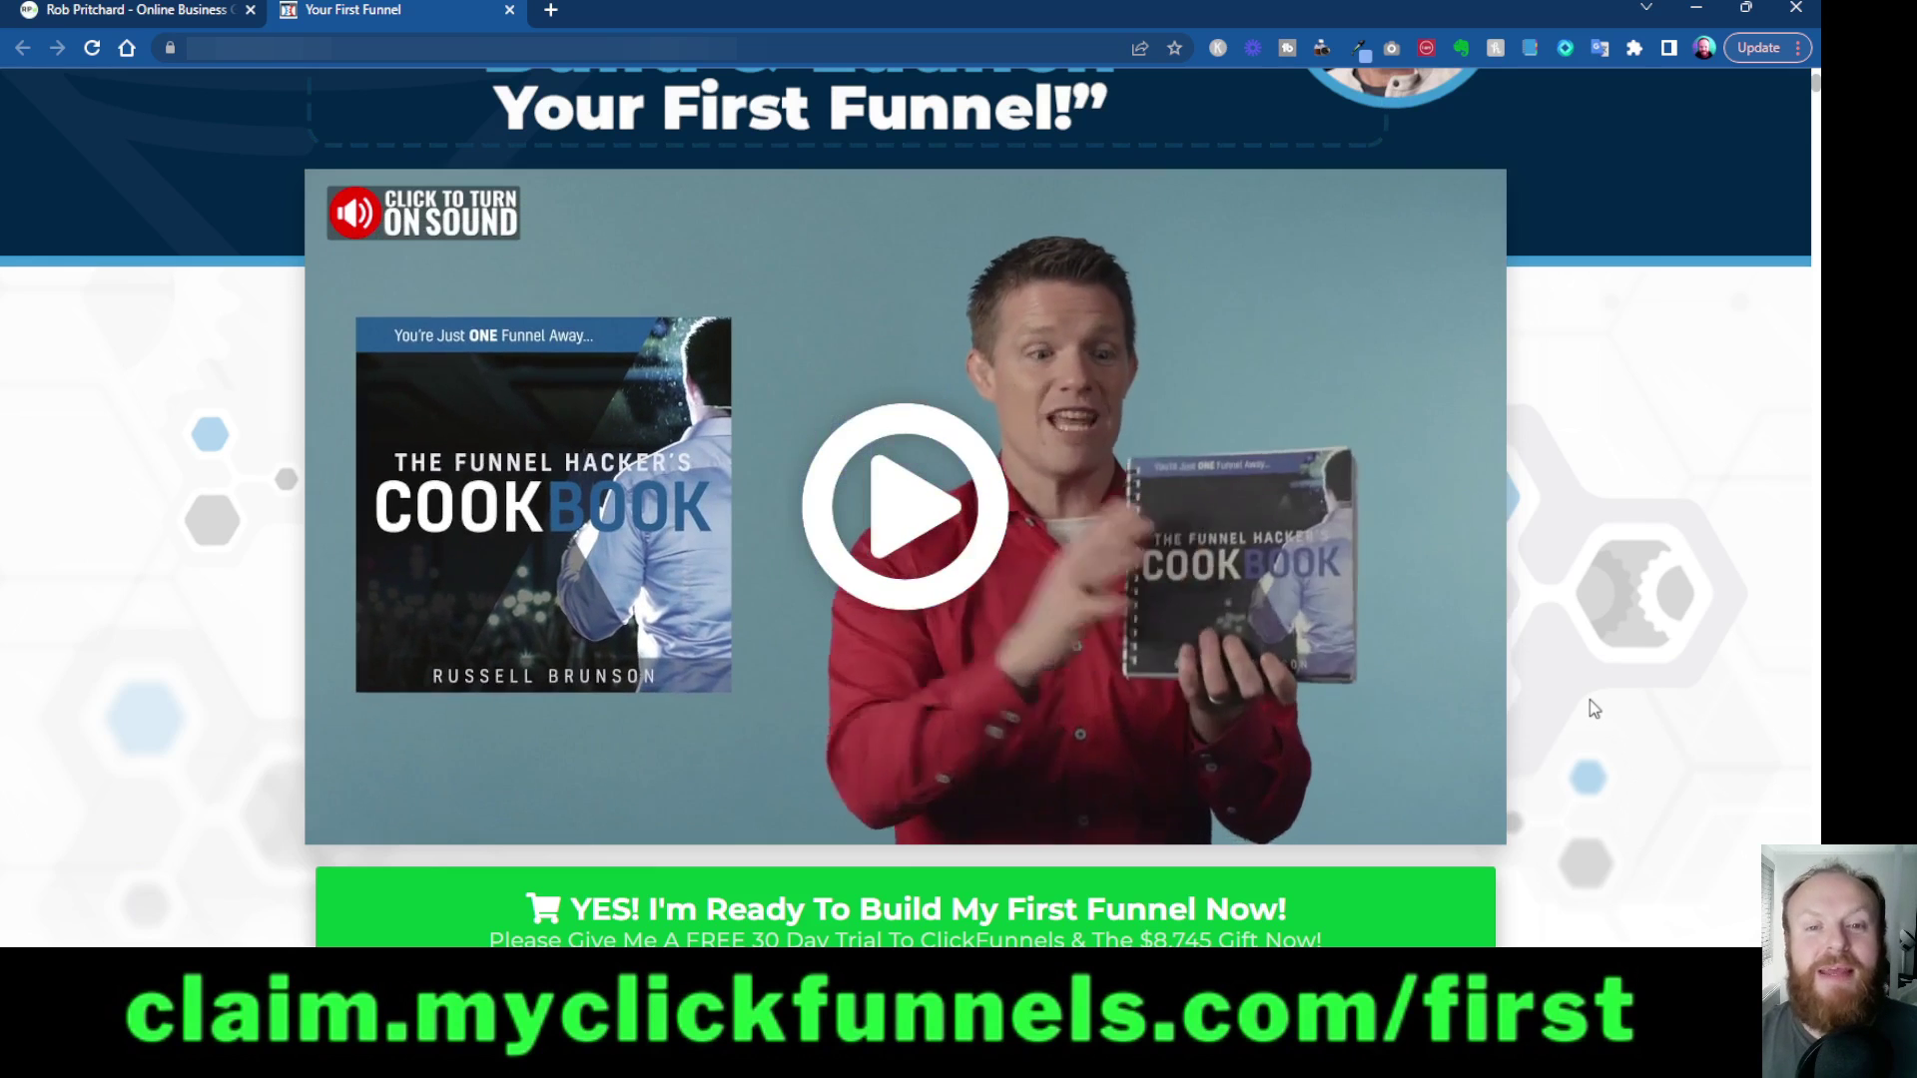
scroll(1725, 256, "down", 4)
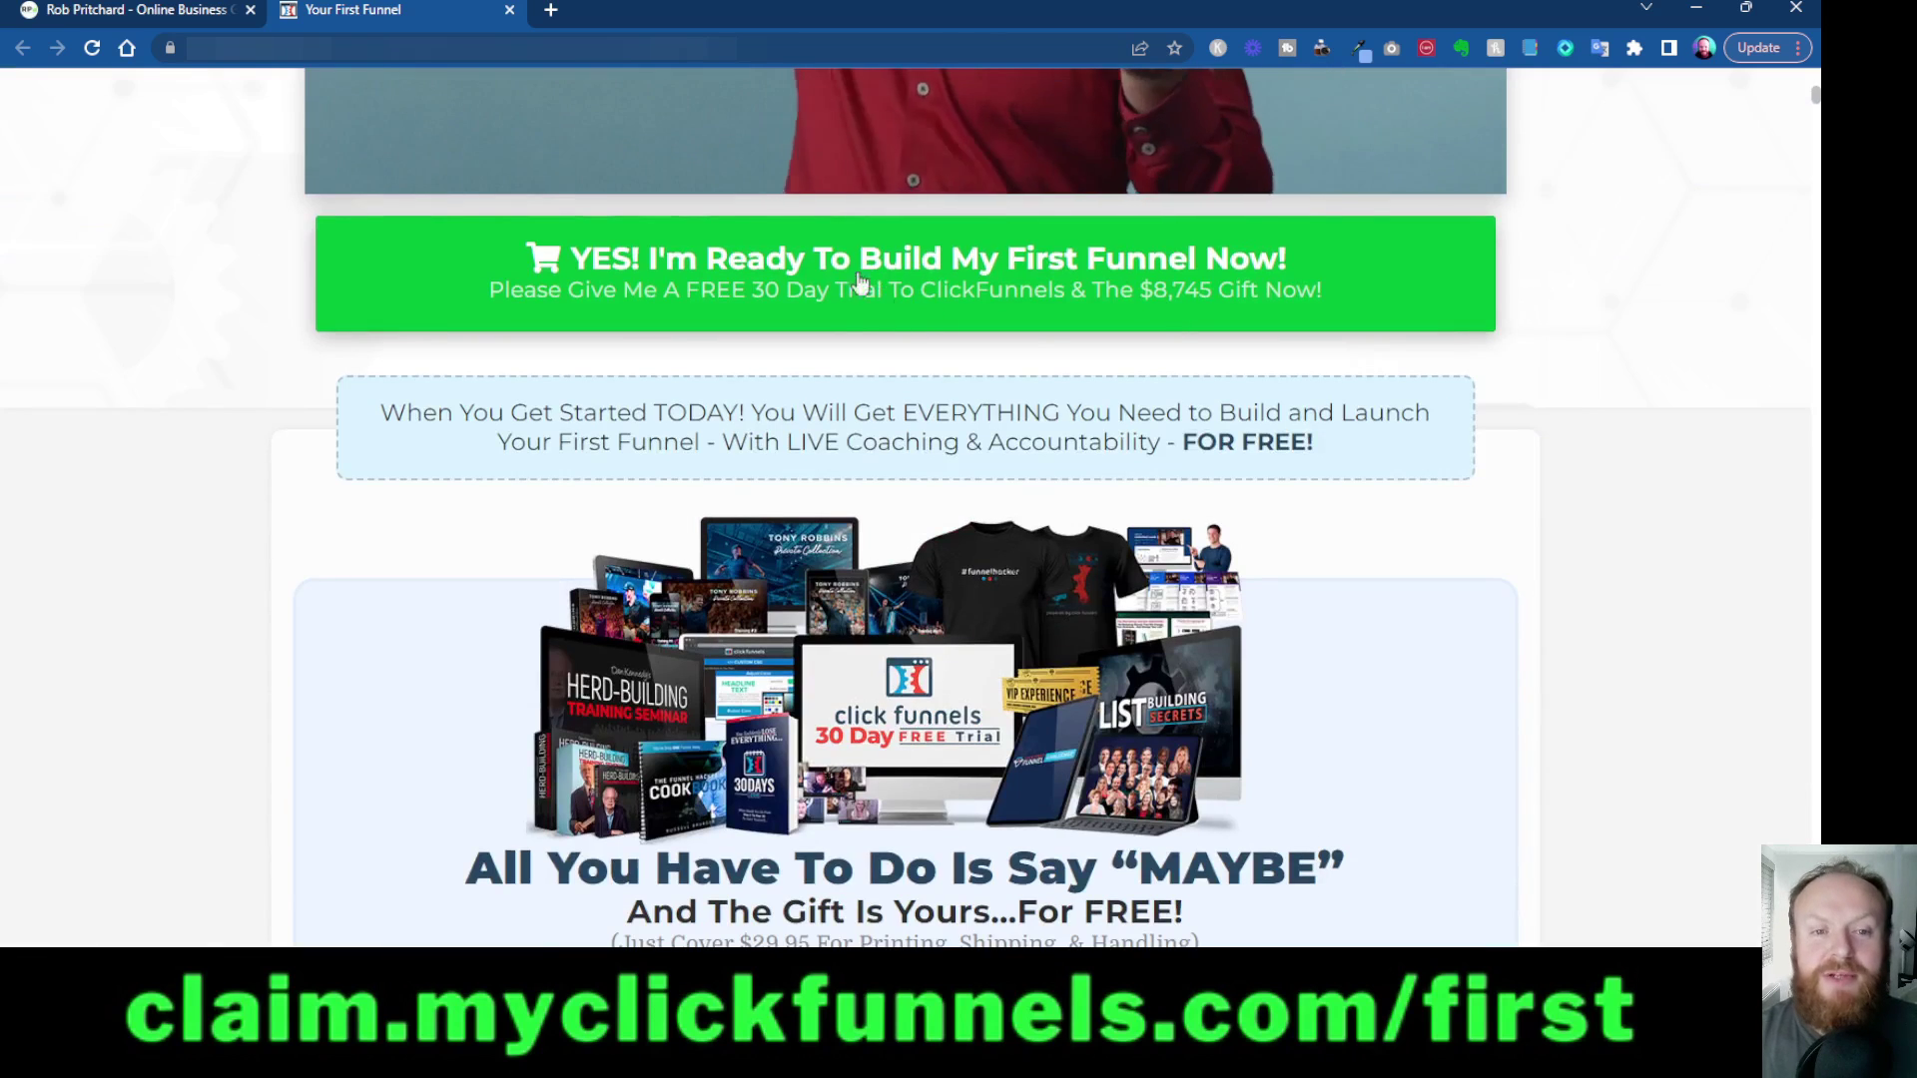
scroll(1156, 775, "down", 5)
scroll(1157, 776, "down", 5)
scroll(1392, 800, "down", 5)
scroll(1390, 800, "down", 4)
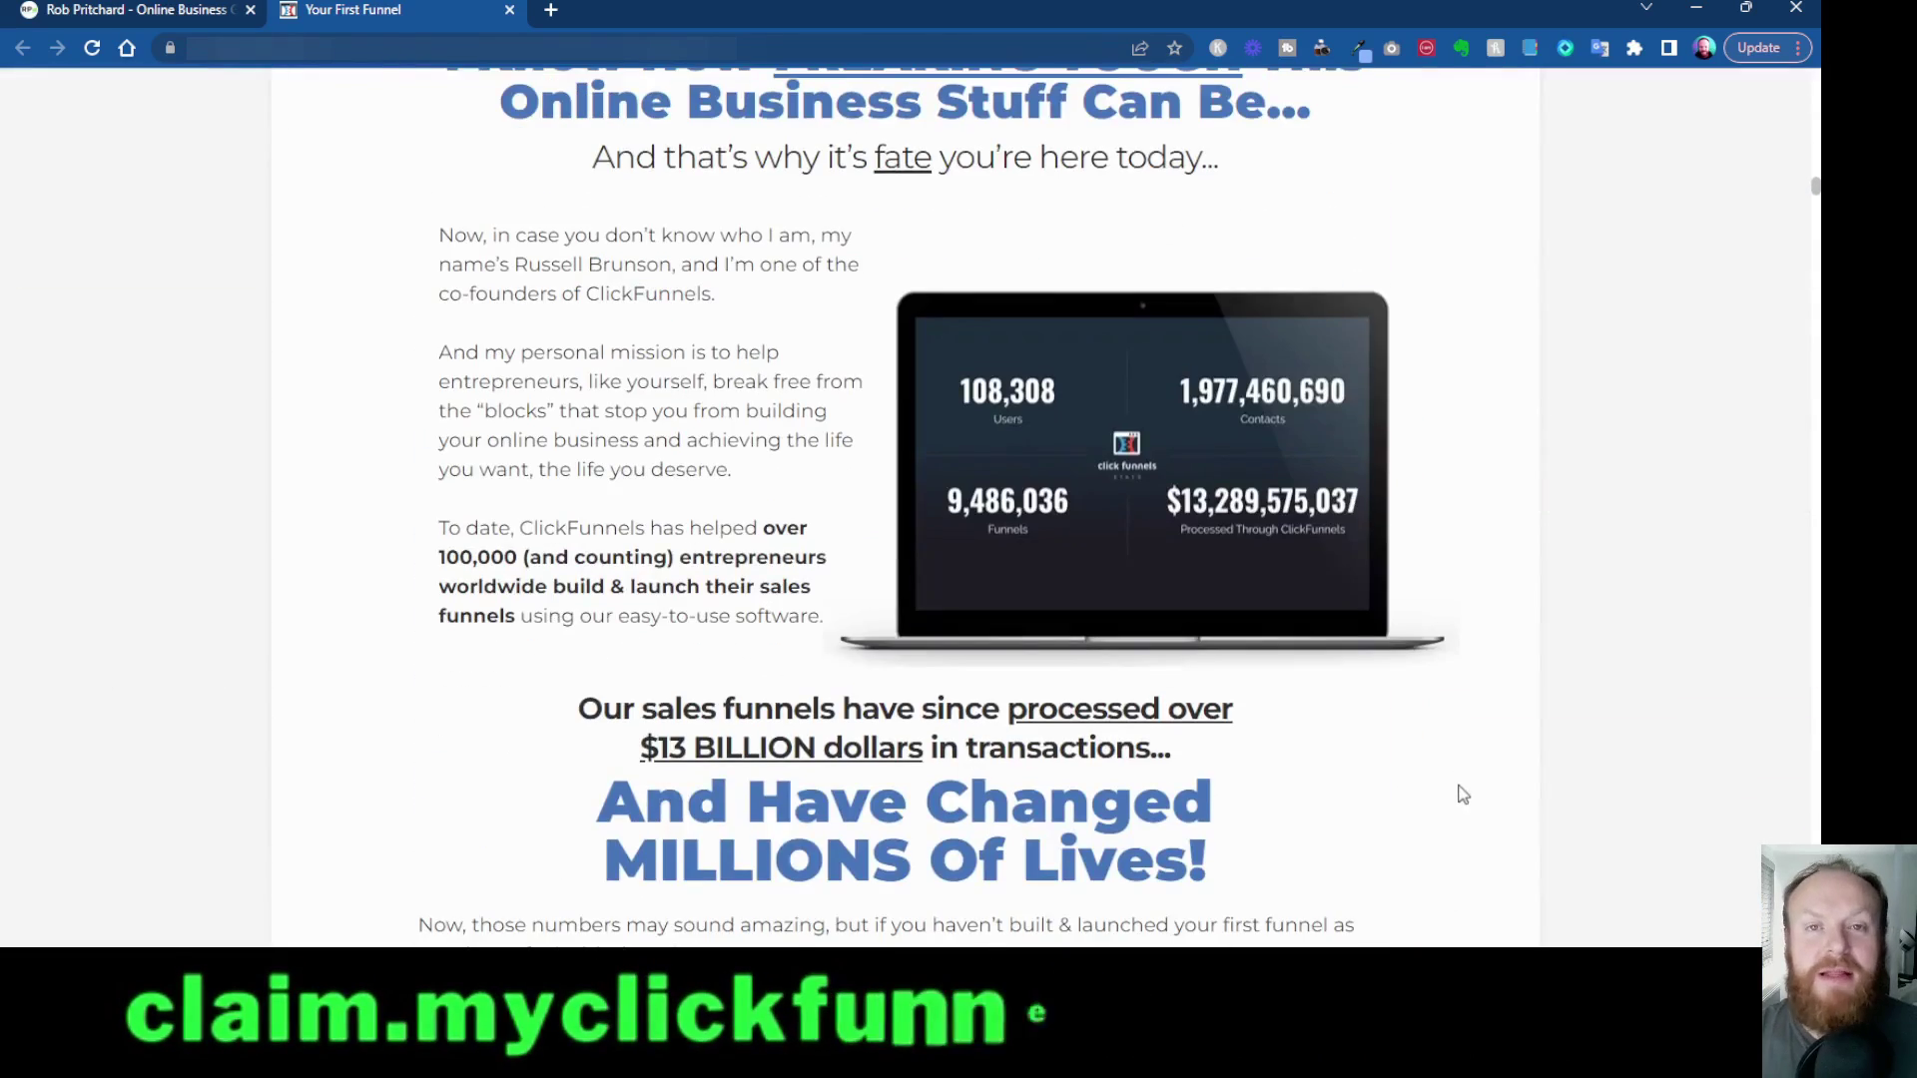
scroll(1590, 834, "down", 3)
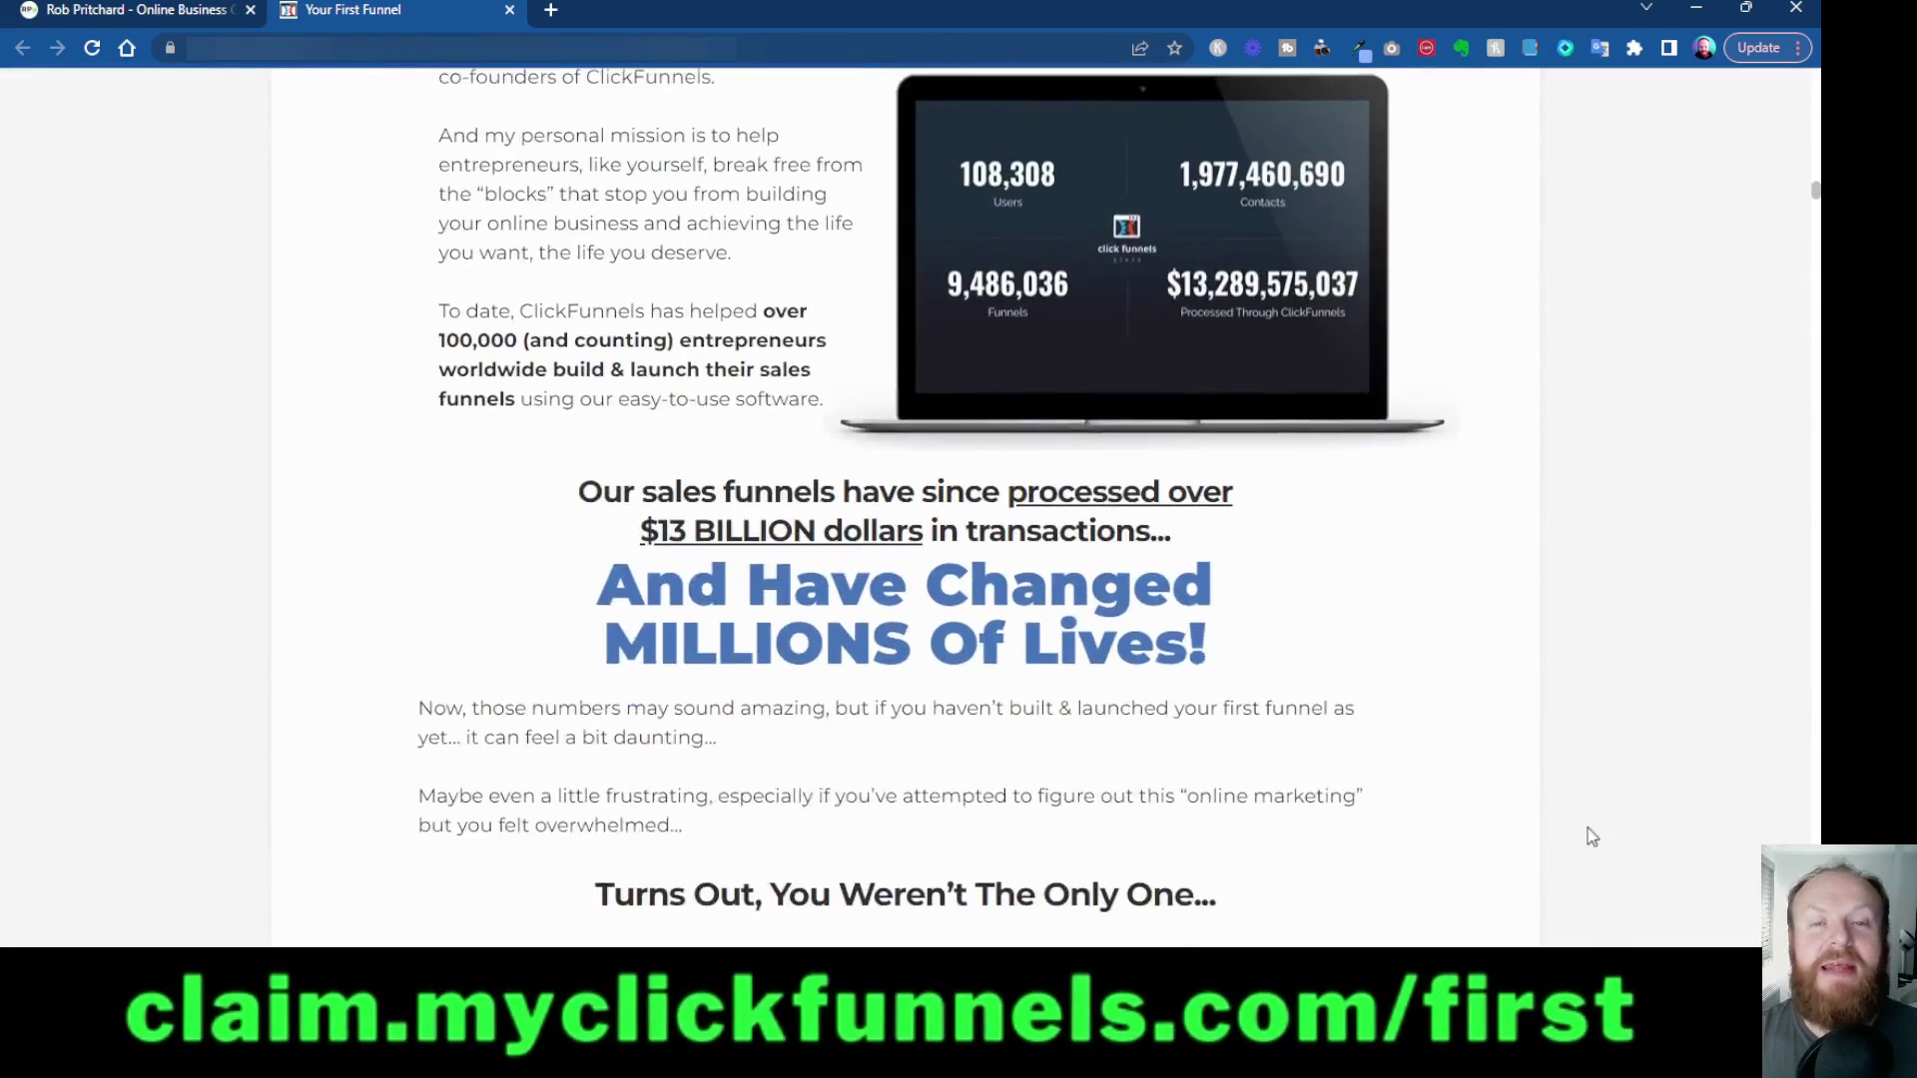
scroll(1433, 866, "down", 5)
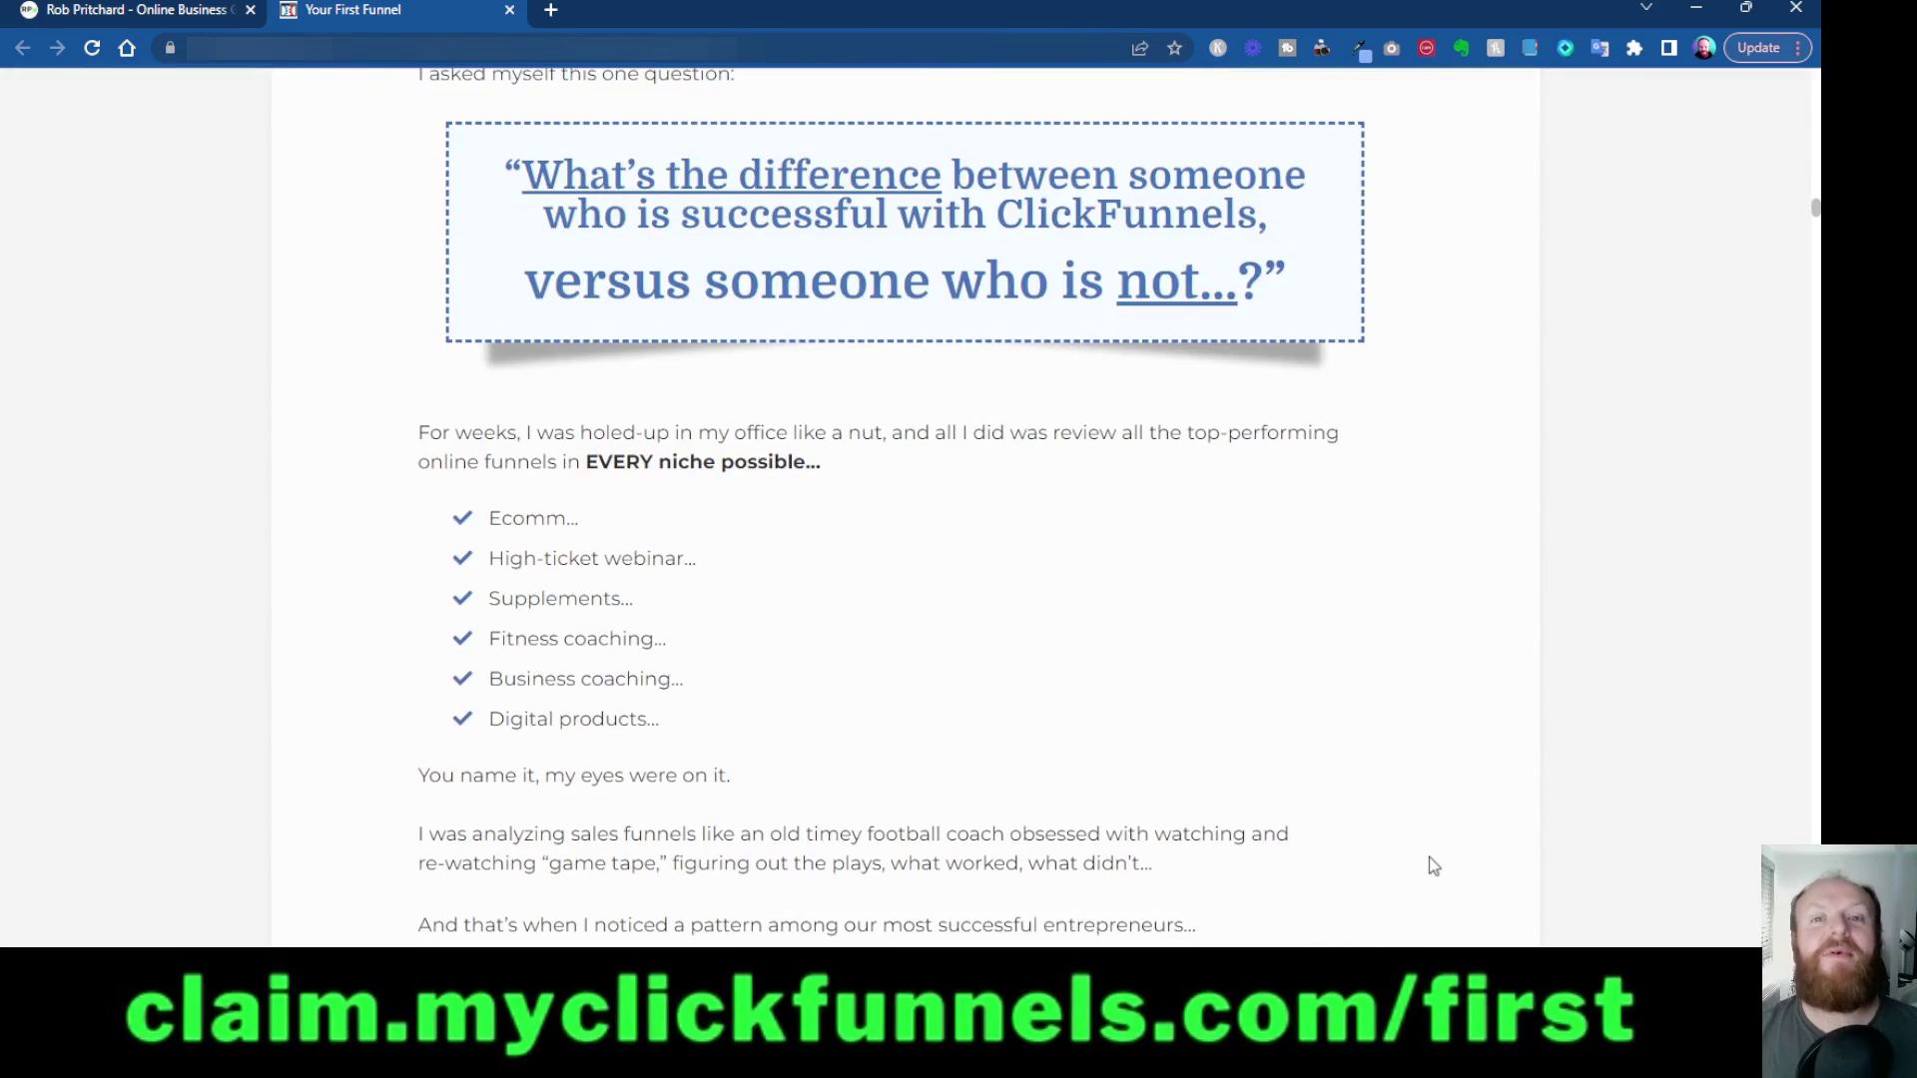